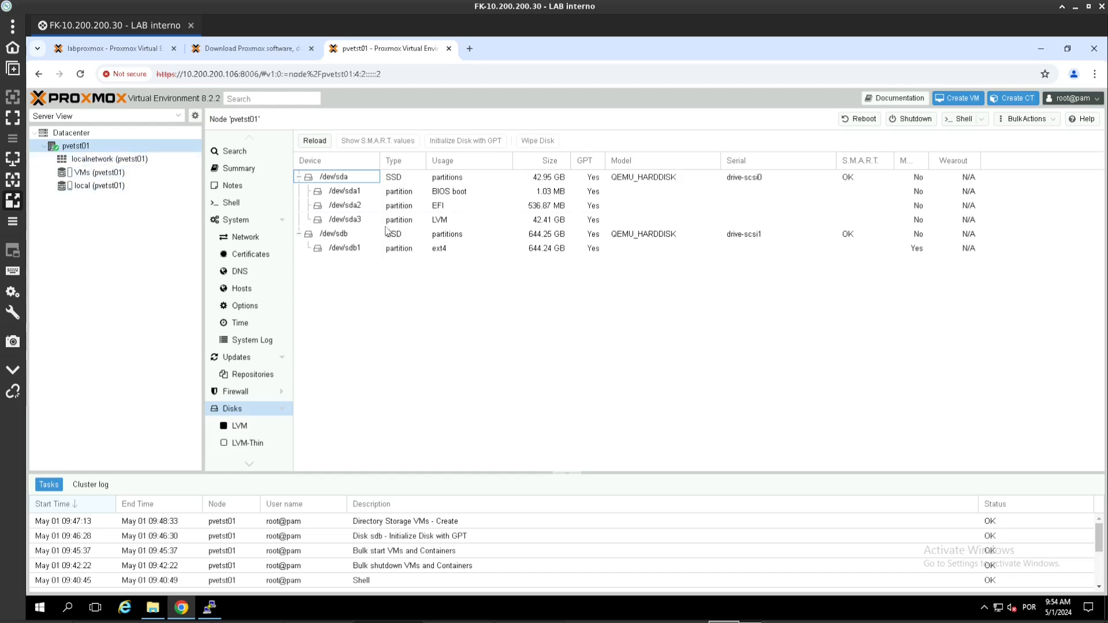
# Step: Review node pvetst01's summary charts, then open the 'local' storage summary showing 8.11% of 36.41 GB used
pyautogui.click(240, 168)
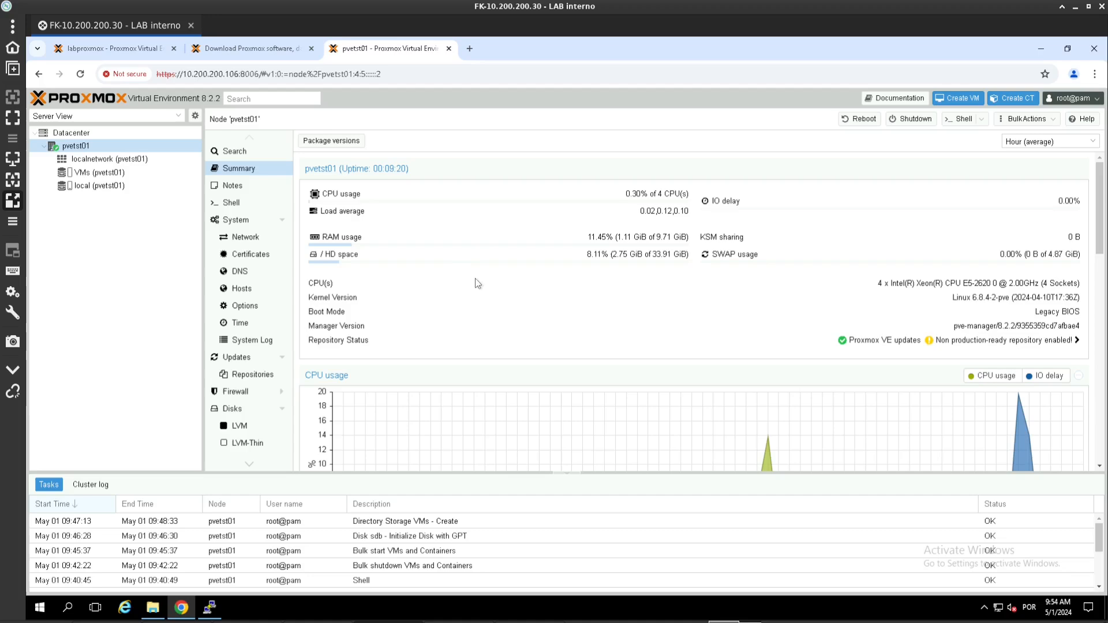
pyautogui.scroll(-4, 452, 258)
pyautogui.scroll(1, 453, 257)
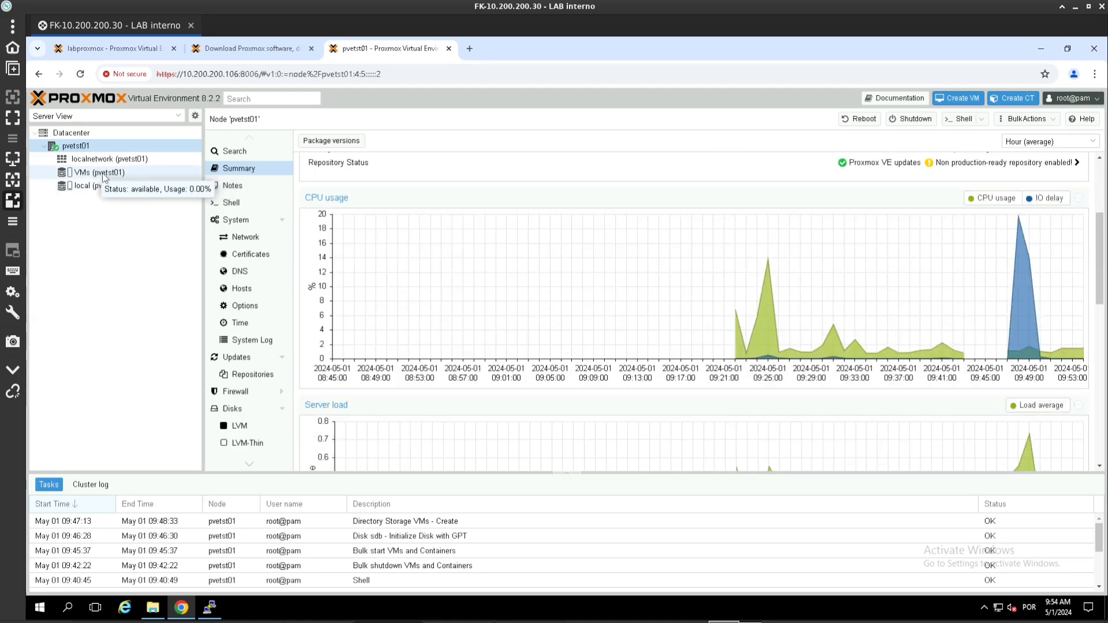
pyautogui.moveTo(103, 176)
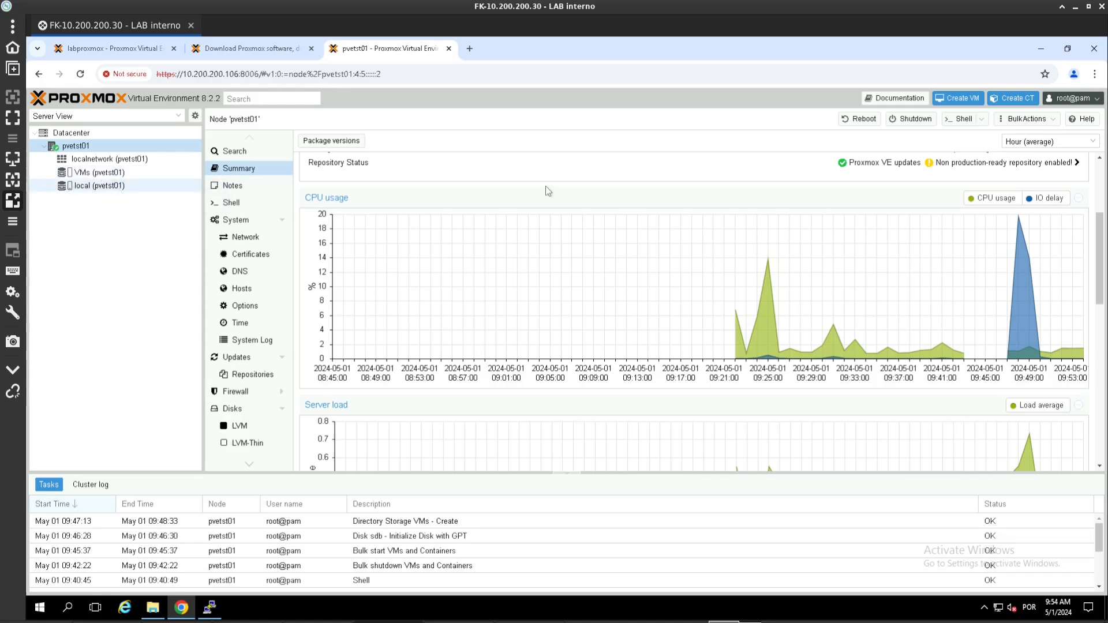
pyautogui.scroll(-4, 466, 255)
pyautogui.scroll(-2, 466, 255)
pyautogui.scroll(6, 465, 249)
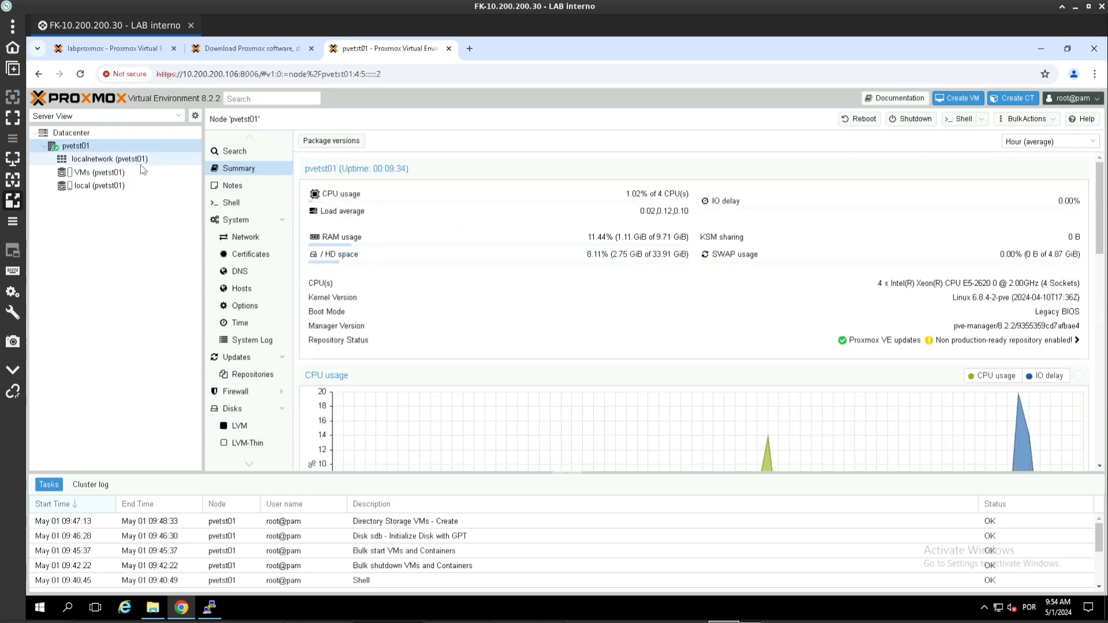
pyautogui.click(83, 186)
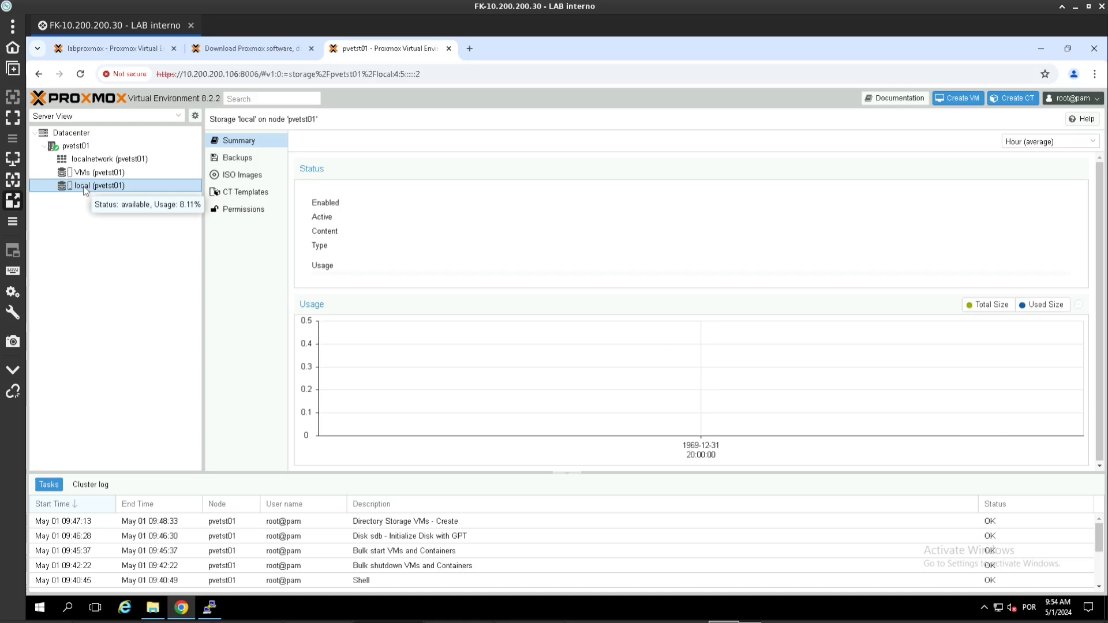
# Step: Show the empty ISO Images list on local storage after a glance at the VMs storage
pyautogui.click(249, 176)
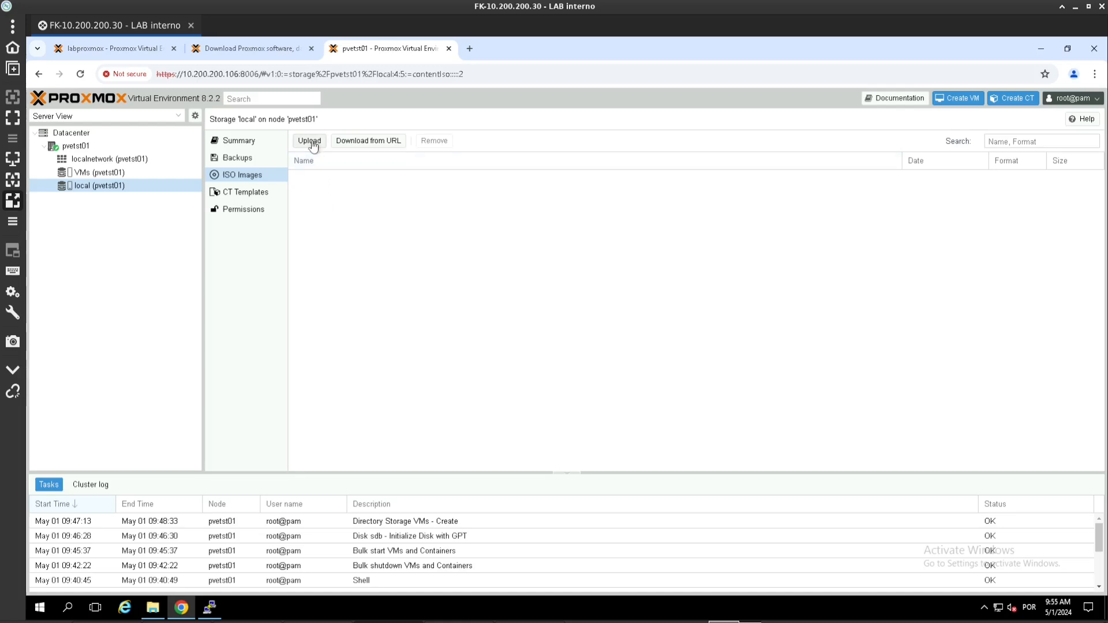
pyautogui.click(134, 174)
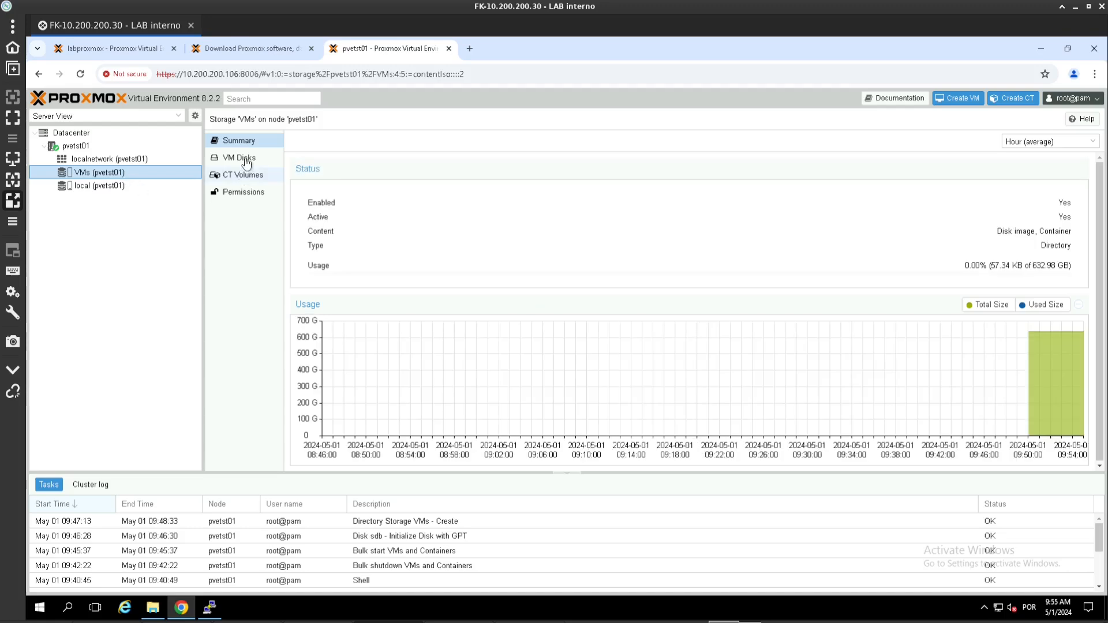
pyautogui.click(127, 185)
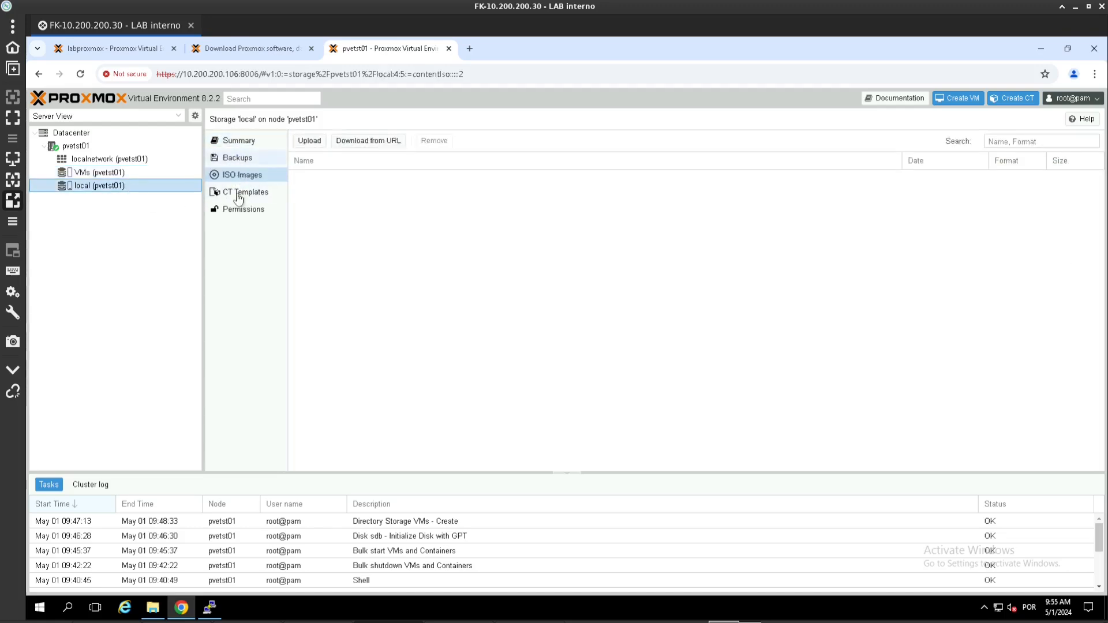
# Step: Open and cancel the ISO Upload and Download from URL dialogs, then open a new browser tab
pyautogui.click(313, 140)
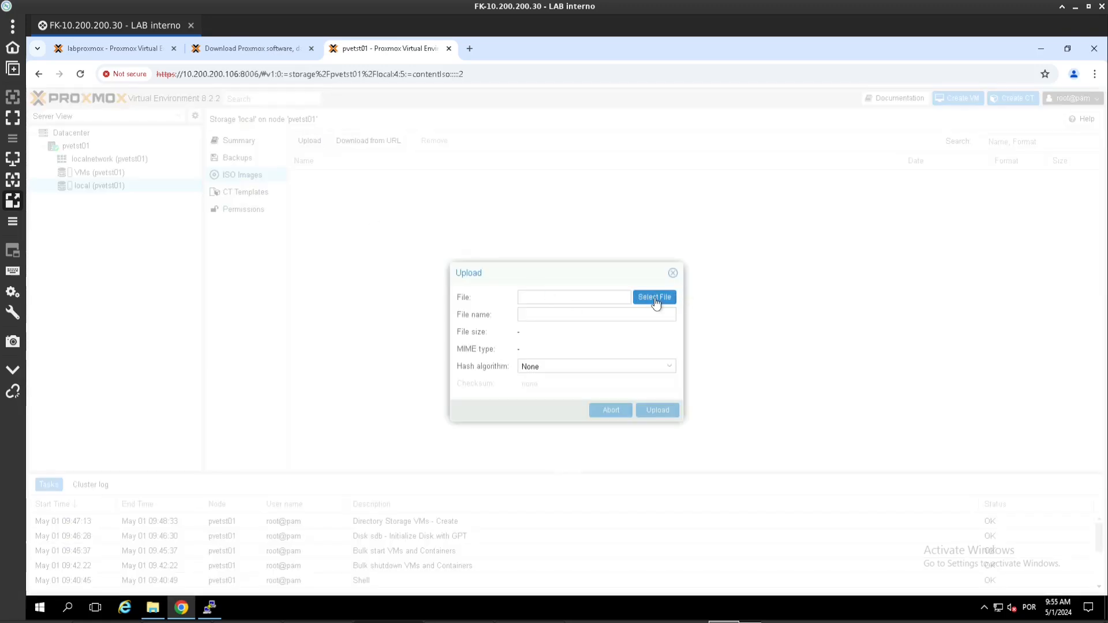
pyautogui.click(657, 300)
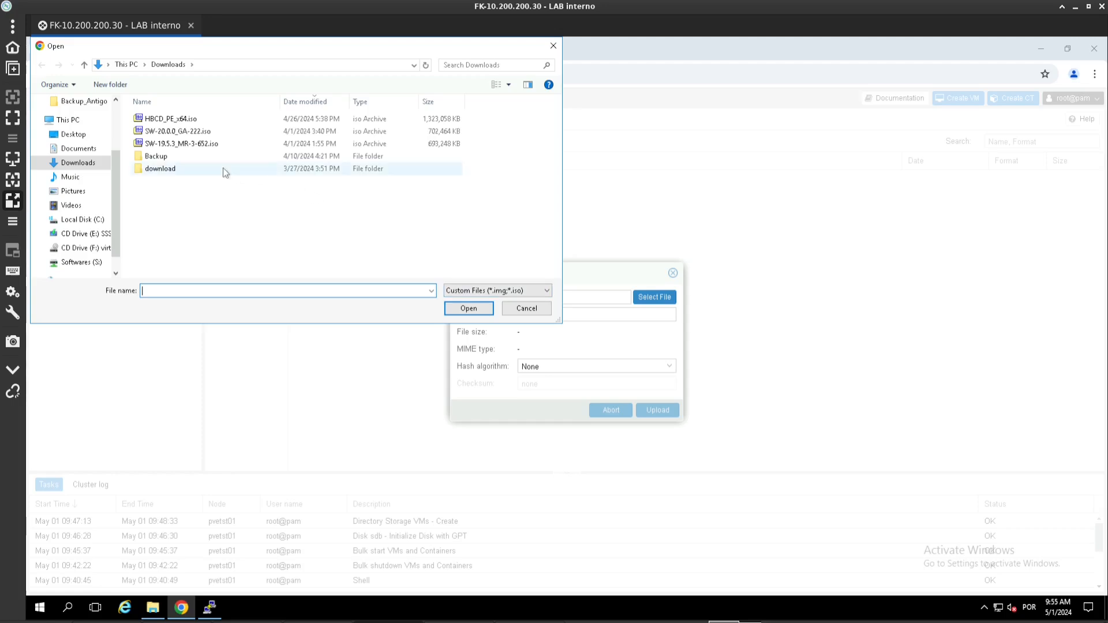
pyautogui.click(553, 45)
pyautogui.click(672, 273)
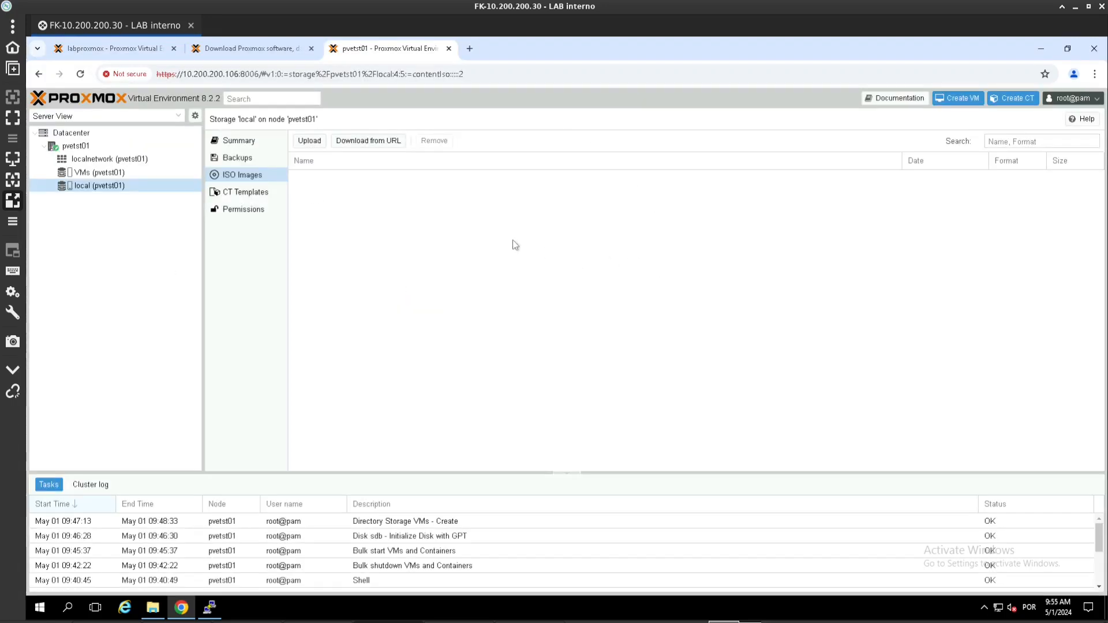
pyautogui.click(360, 141)
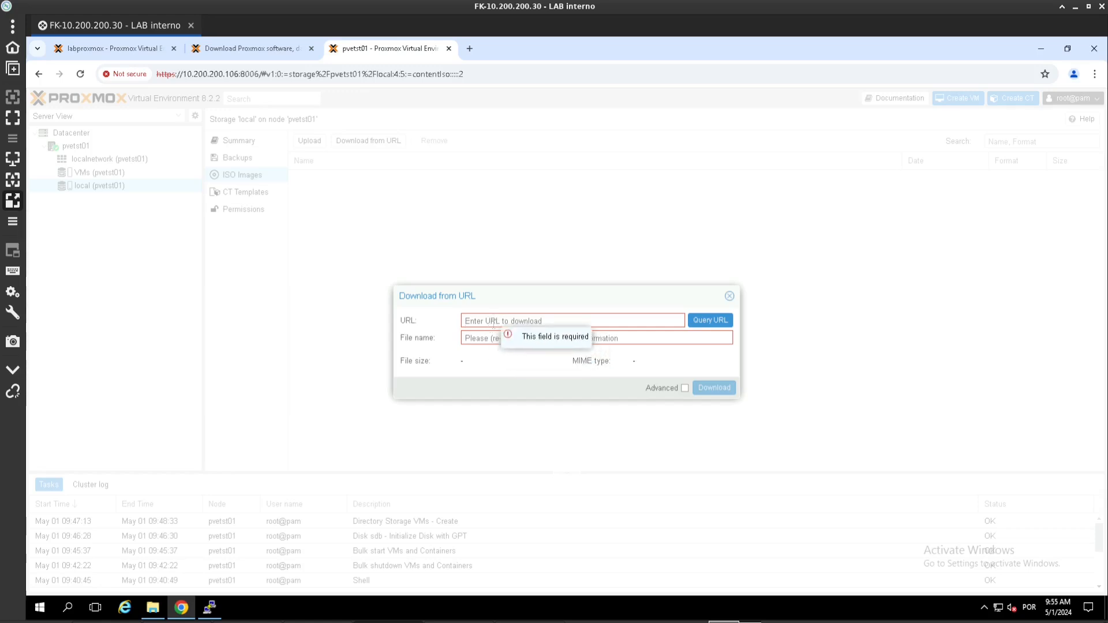
pyautogui.click(729, 296)
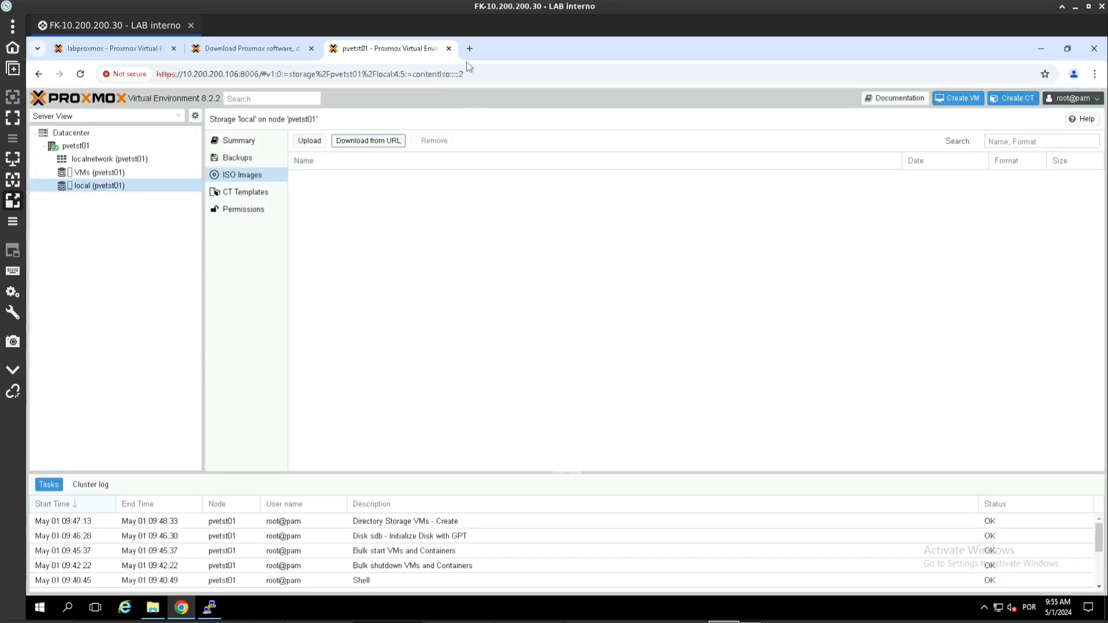
pyautogui.click(469, 49)
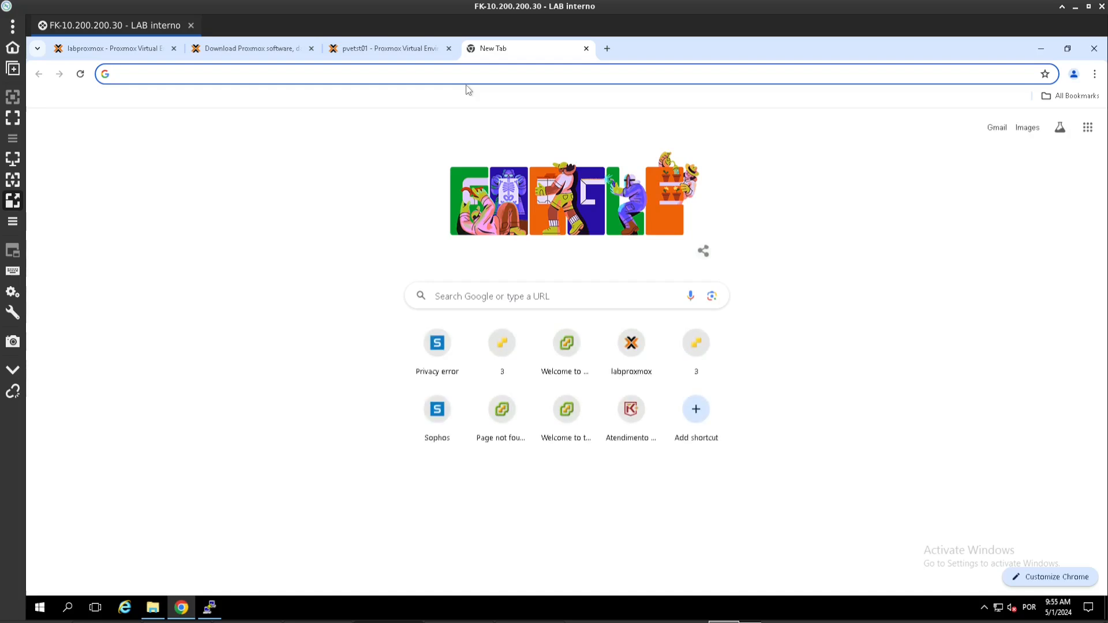
# Step: Search for Debian downloads and open the amd64 CD image index from the CD/DVD page
pyautogui.write('debian')
pyautogui.press('Return')
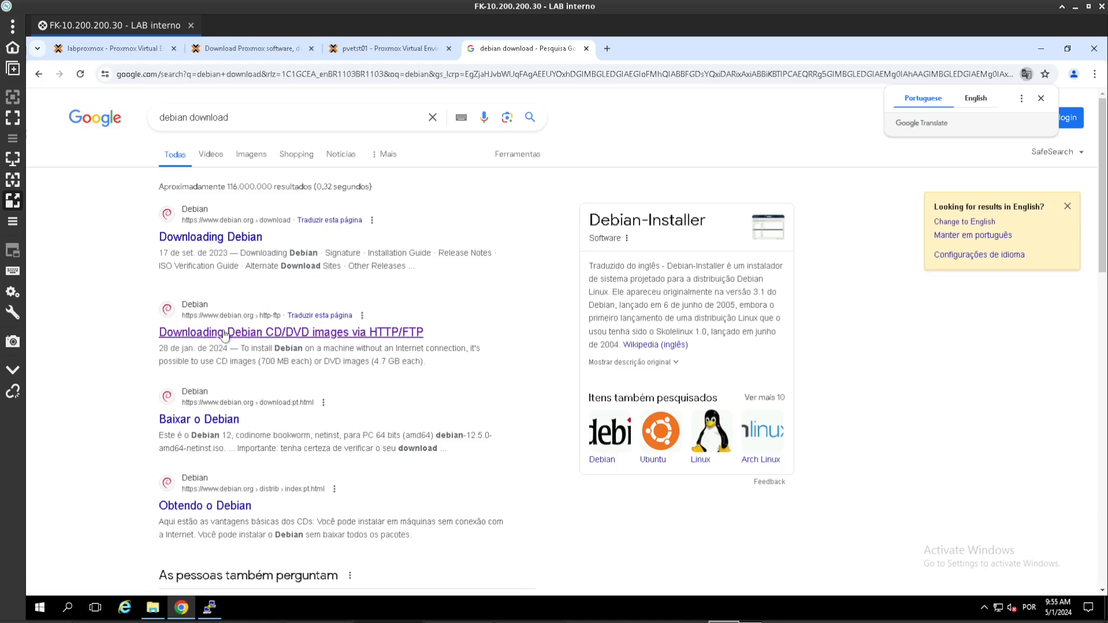
pyautogui.click(224, 333)
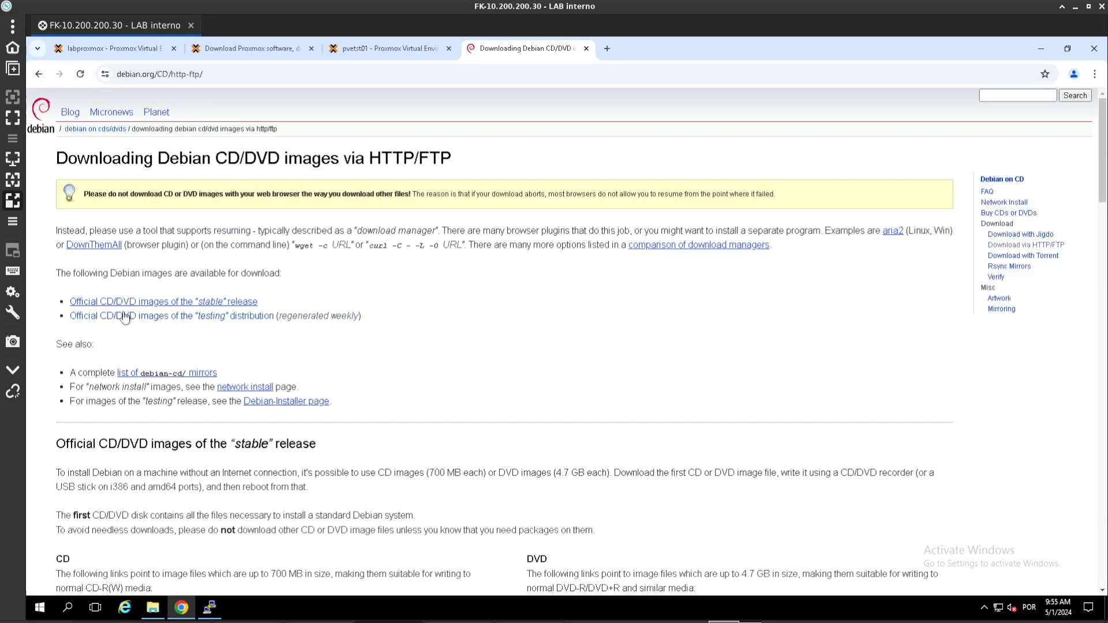
pyautogui.scroll(-3, 110, 340)
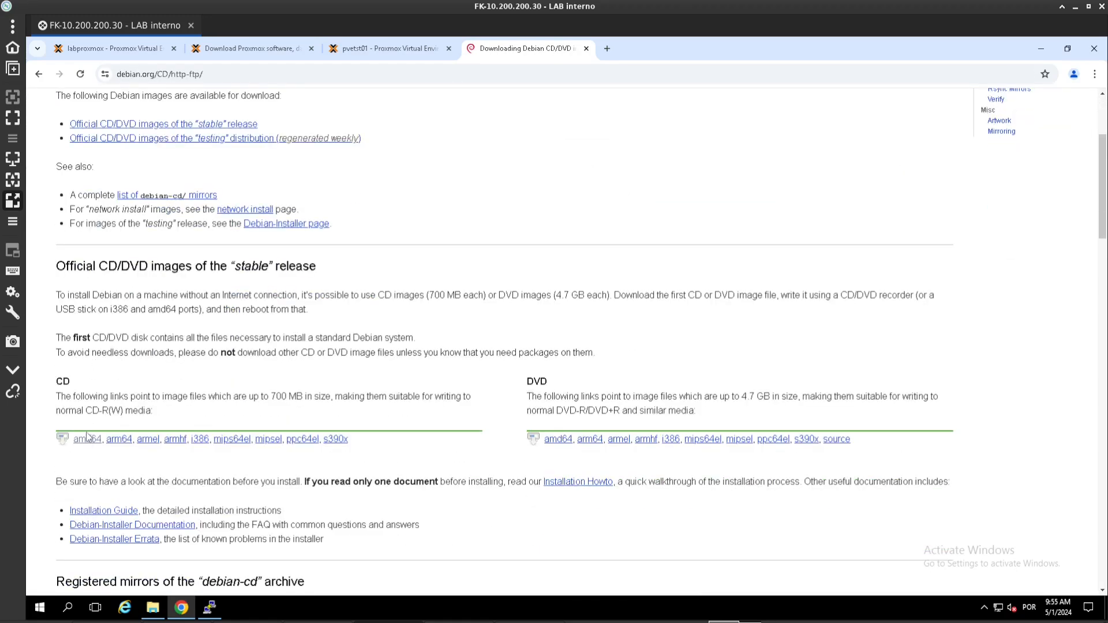
pyautogui.click(86, 438)
# Step: Copy the link address of debian-12.5.0-amd64-netinst.iso and return to the Proxmox tab
pyautogui.scroll(-3, 190, 364)
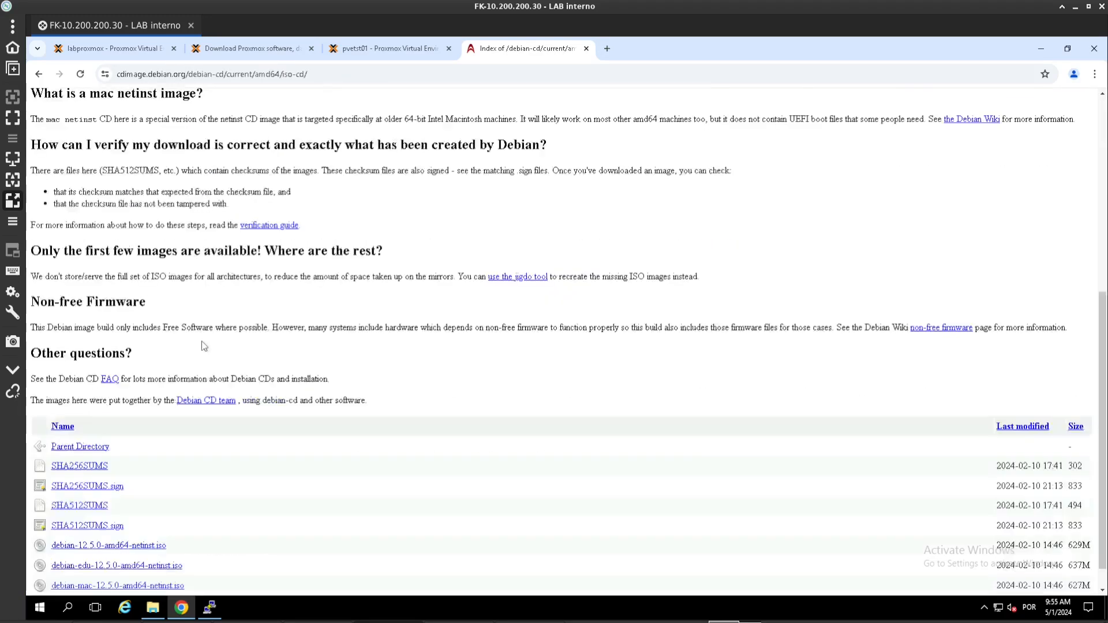
pyautogui.scroll(-1, 203, 346)
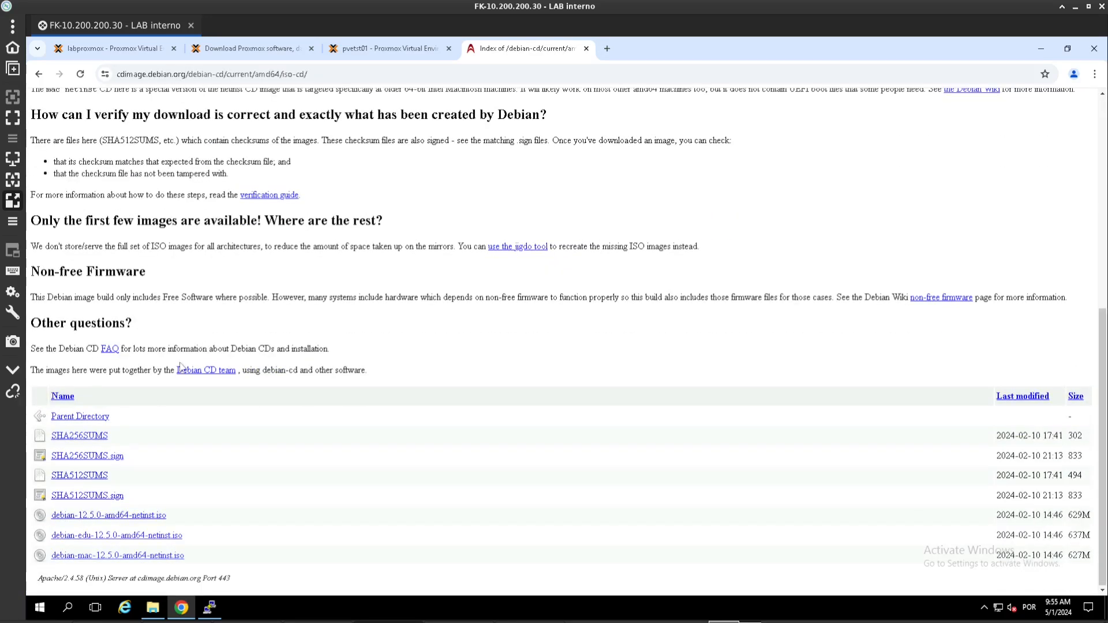
pyautogui.rightClick(124, 515)
pyautogui.click(222, 477)
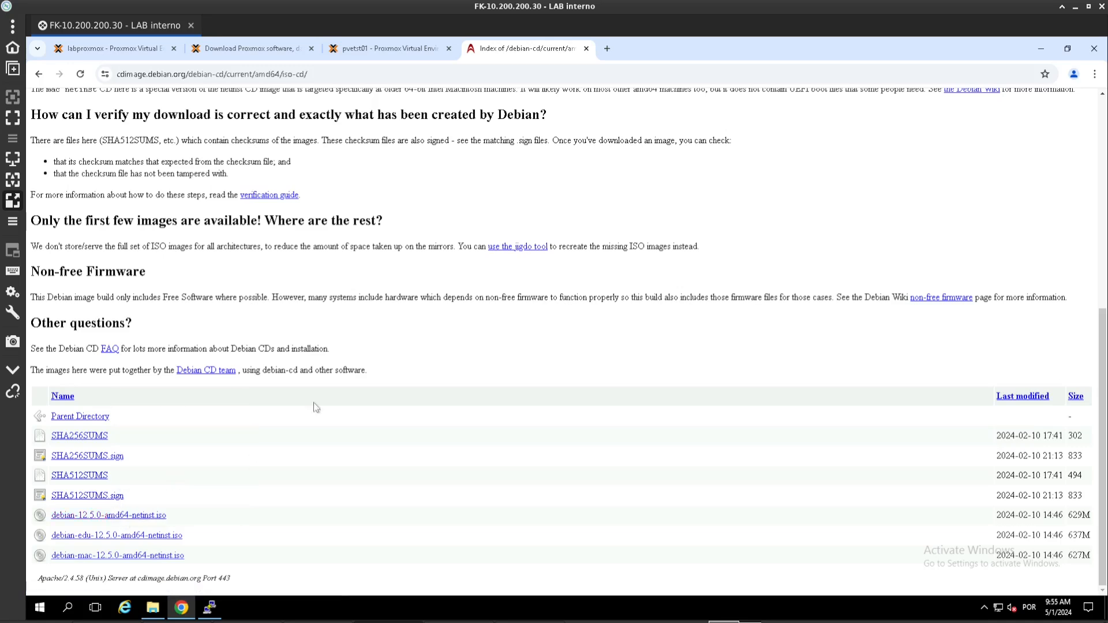
pyautogui.click(359, 51)
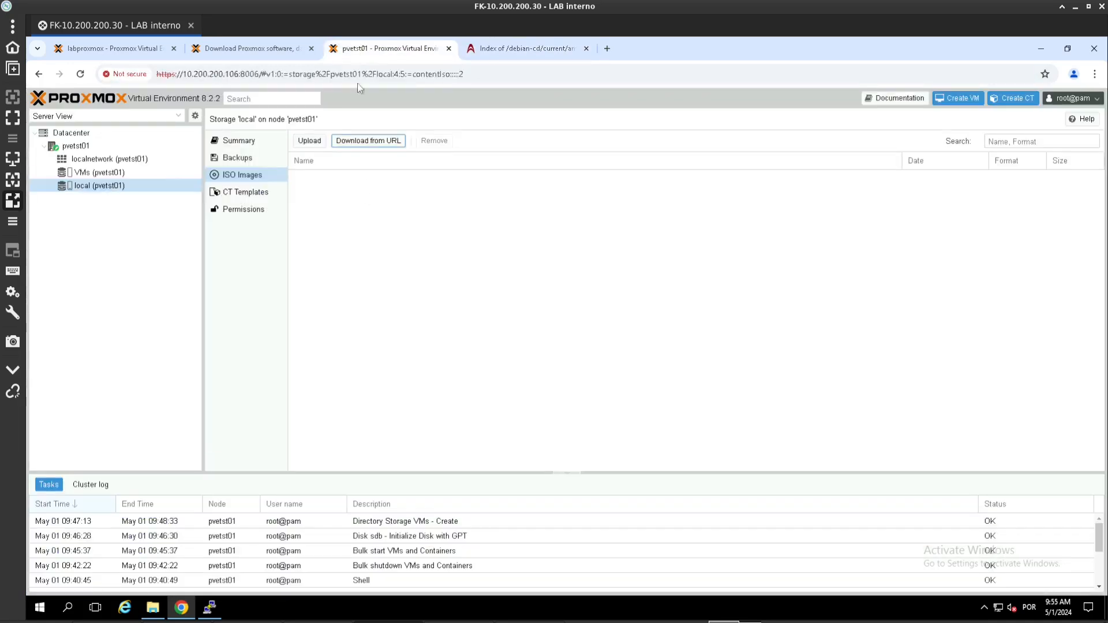
# Step: Download the Debian 12.5.0 netinst ISO into local storage from the pasted URL
pyautogui.click(353, 142)
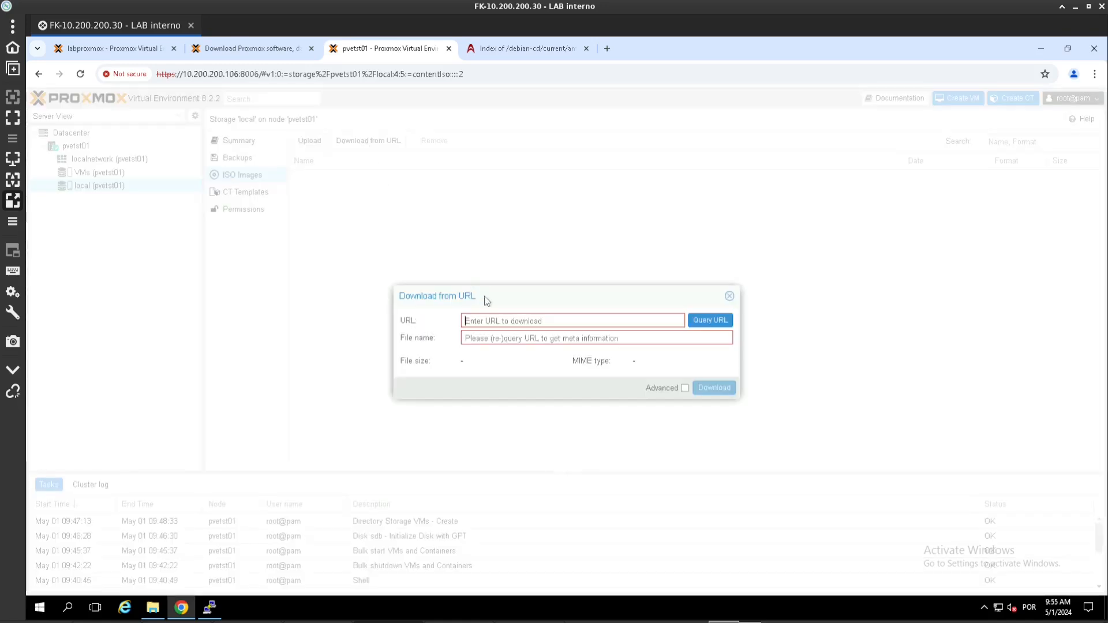
pyautogui.click(505, 320)
pyautogui.hotkey('ctrl', 'v')
pyautogui.click(496, 338)
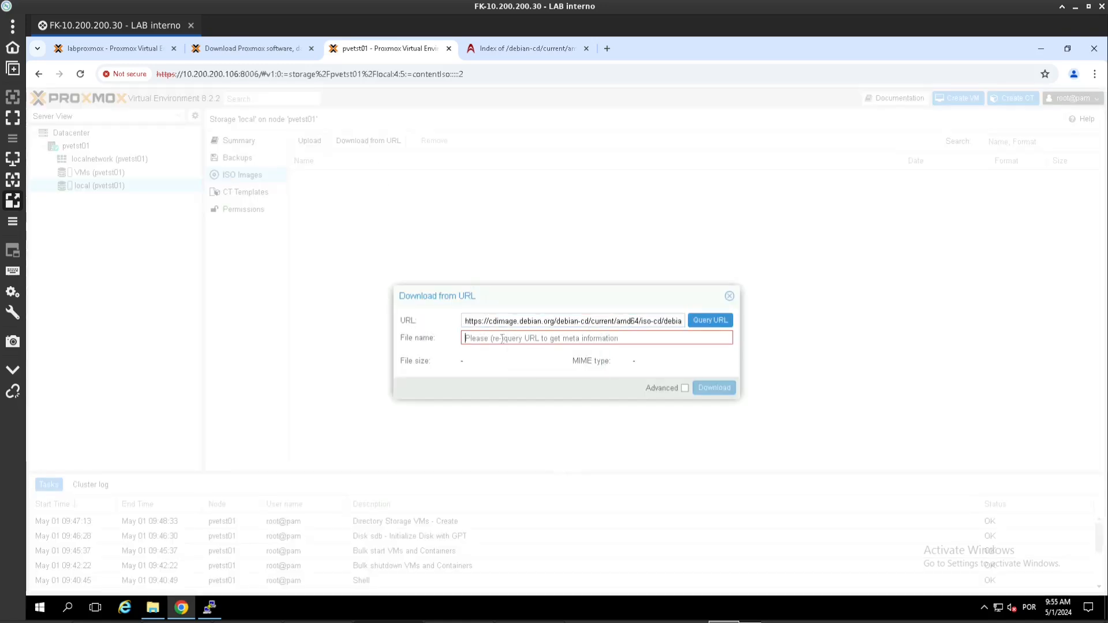
pyautogui.hotkey('ctrl', 'v')
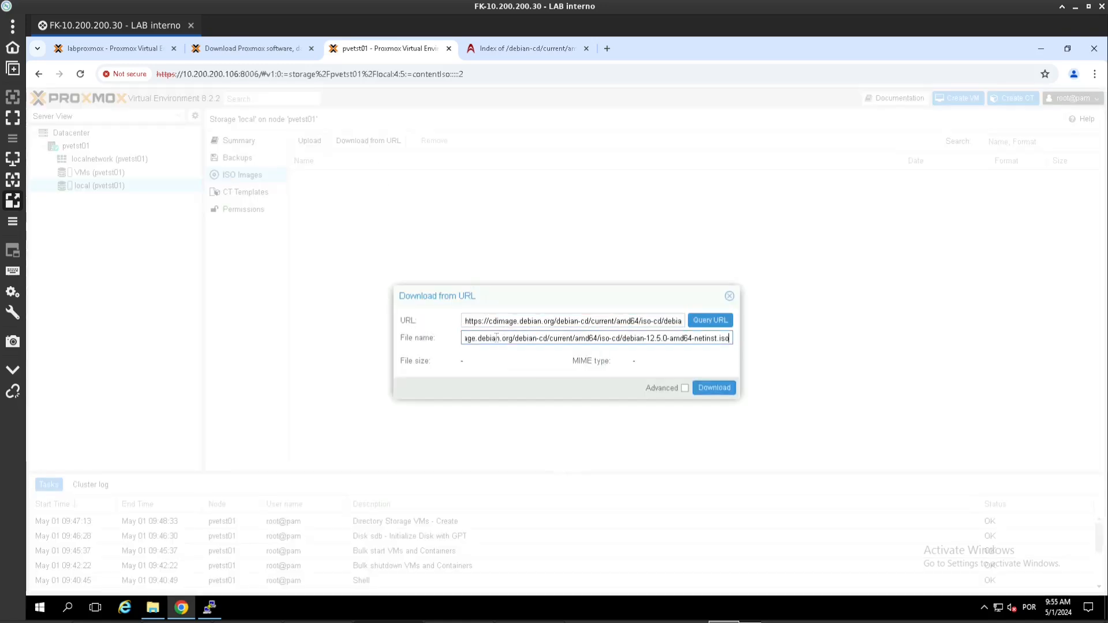
pyautogui.click(712, 387)
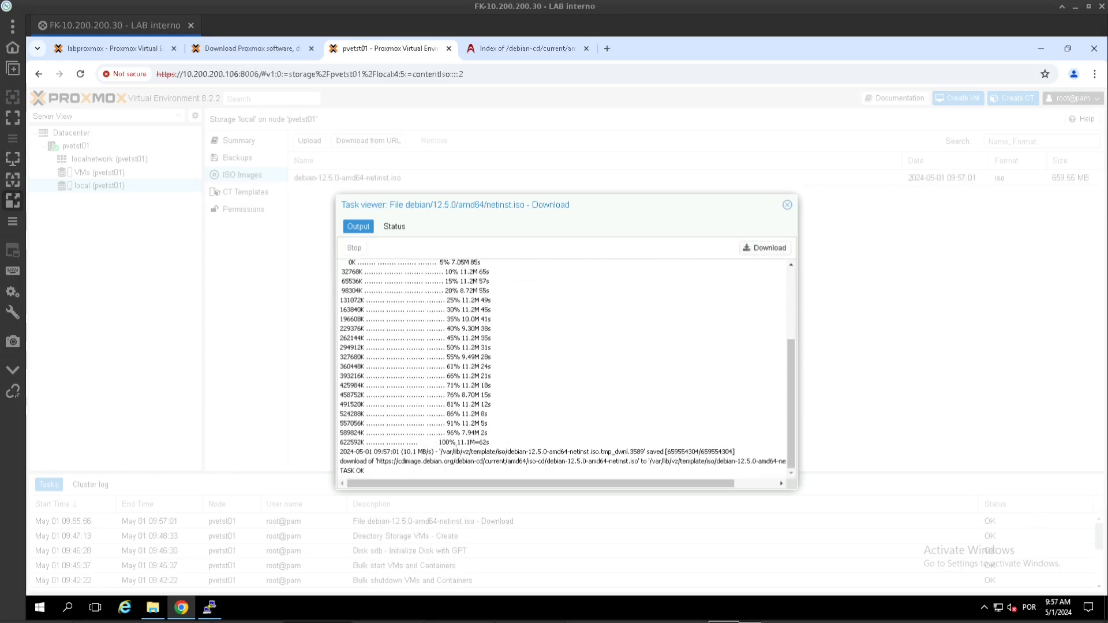
# Step: Copy the save path /var/lib/vz/template/iso/ from the download task log
pyautogui.moveTo(441, 451); pyautogui.dragTo(509, 451)
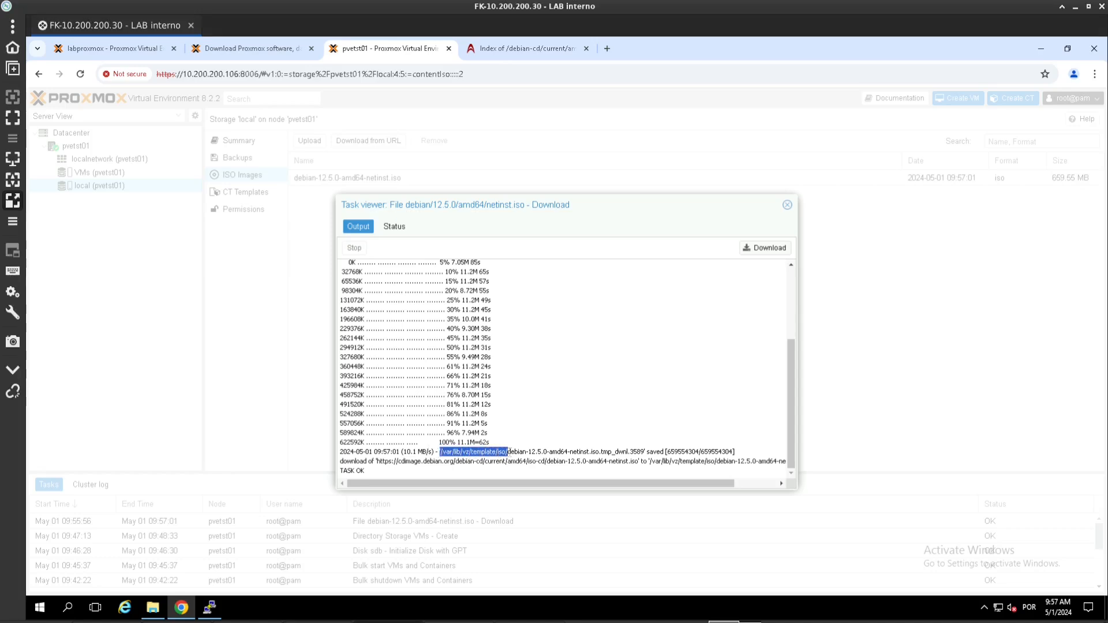
pyautogui.rightClick(508, 452)
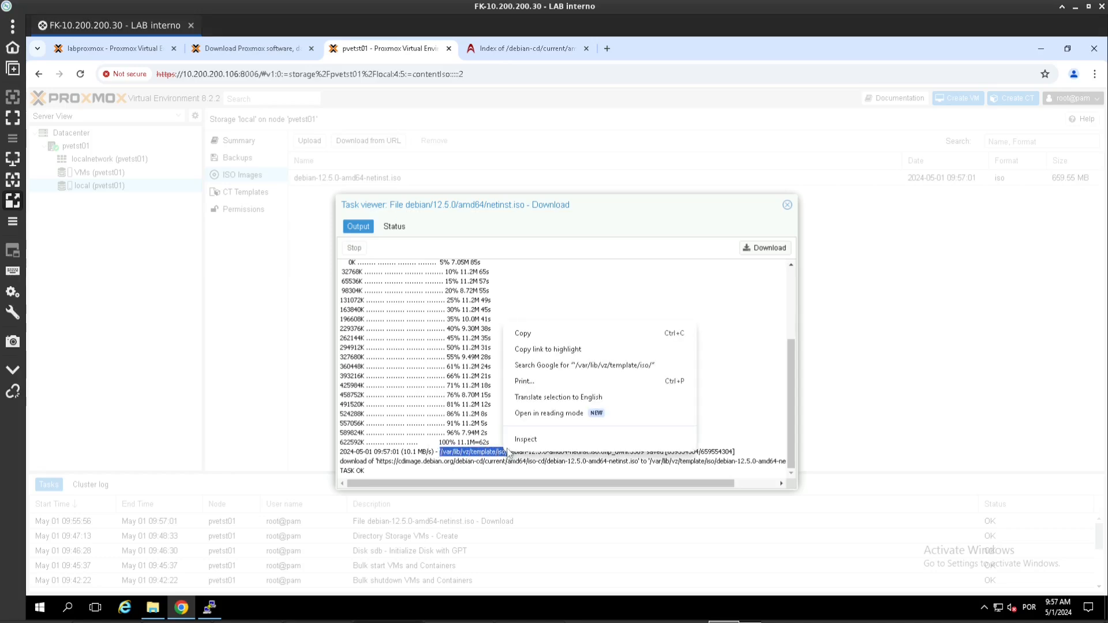
pyautogui.click(547, 333)
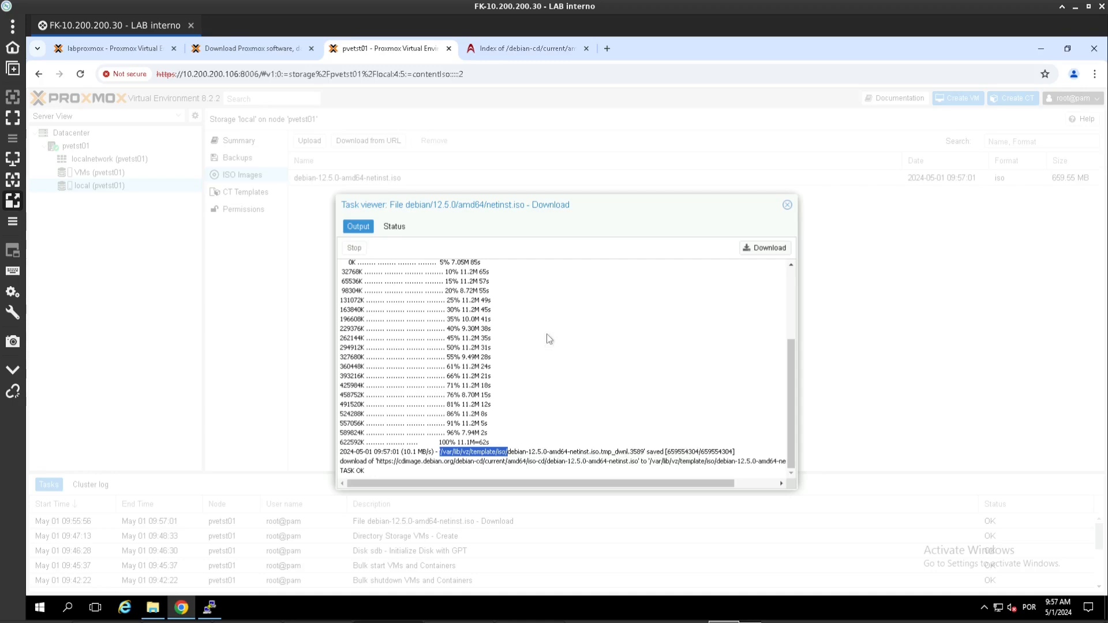
pyautogui.click(209, 607)
# Step: Reconnect the PuTTY session and log in to the host as root
pyautogui.click(633, 367)
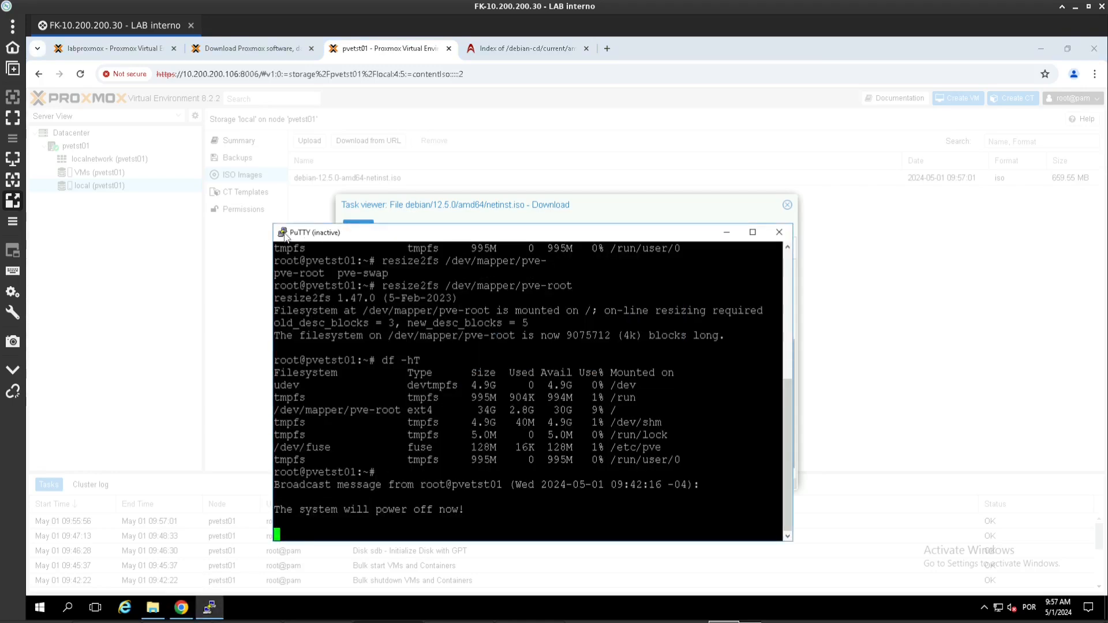
pyautogui.click(282, 232)
pyautogui.click(321, 367)
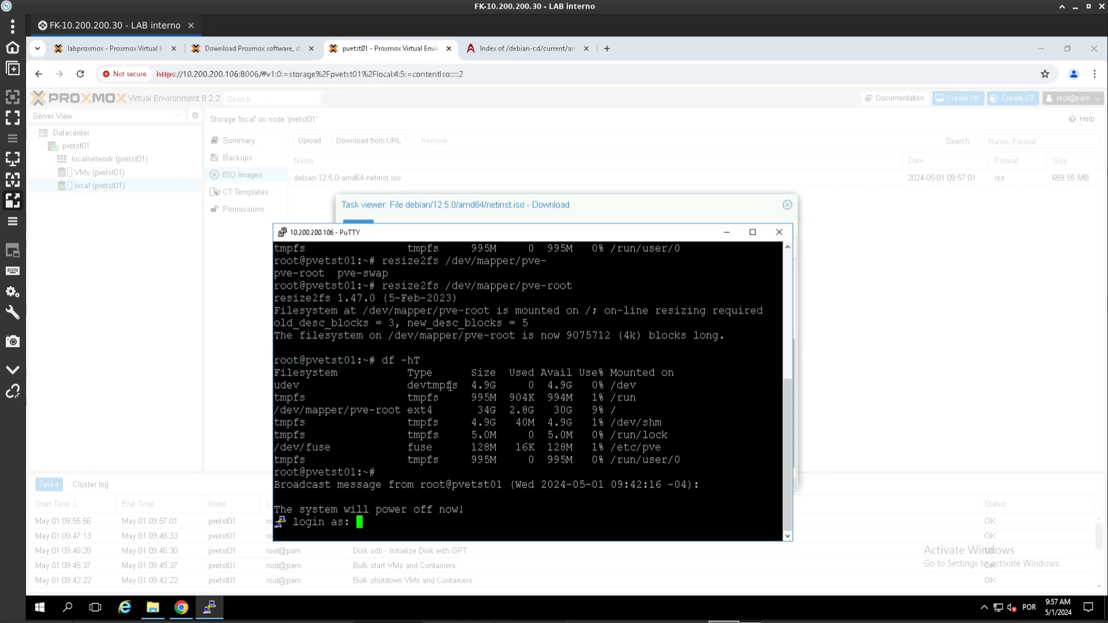
pyautogui.write('root')
pyautogui.press('Return')
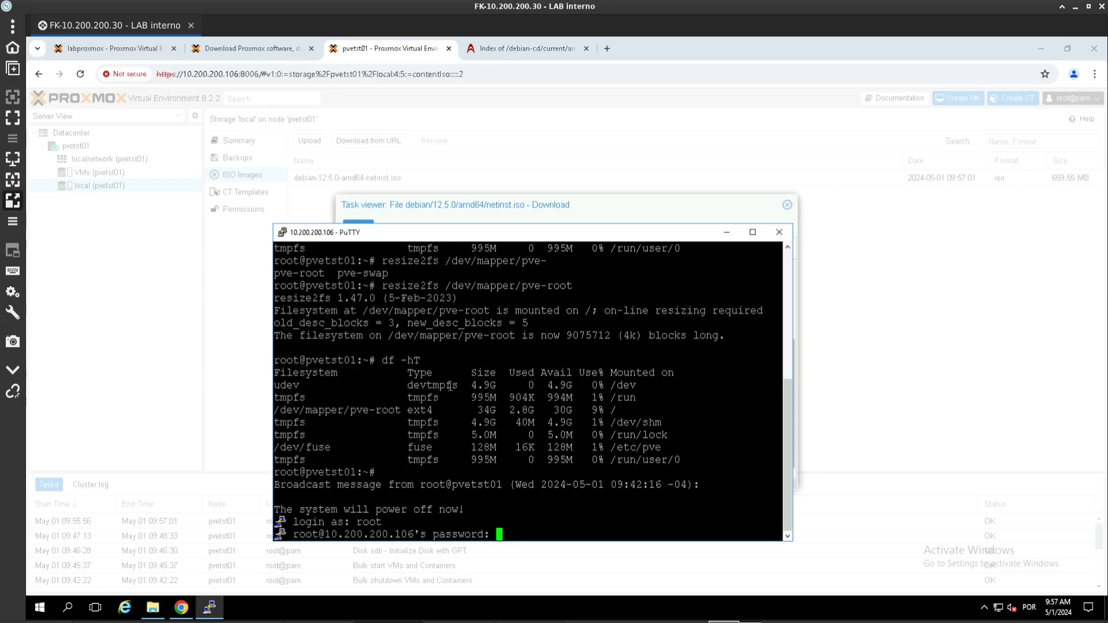
pyautogui.press('Return')
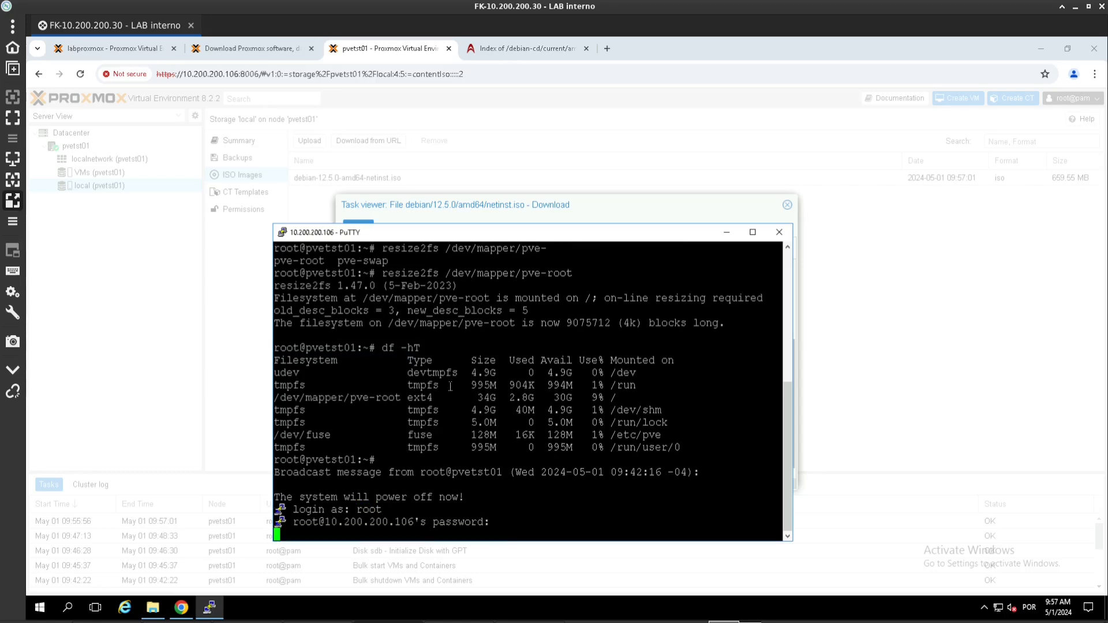
# Step: List /var/lib/vz/template/iso/ with ls -lha to confirm the 629M Debian netinst ISO
pyautogui.write('ls -lha')
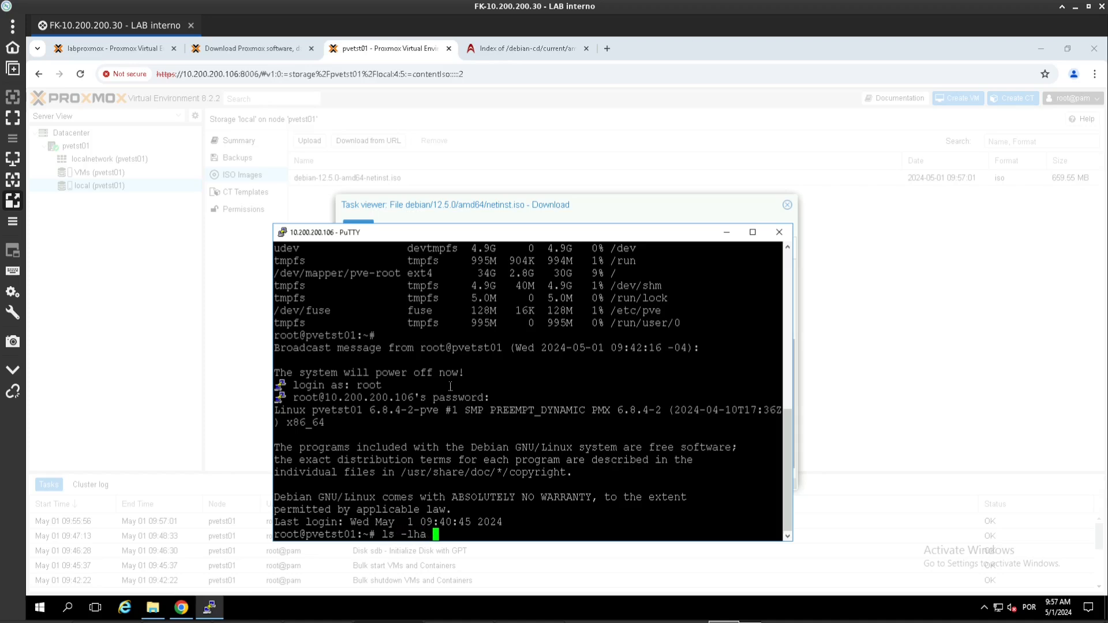
pyautogui.rightClick(450, 386)
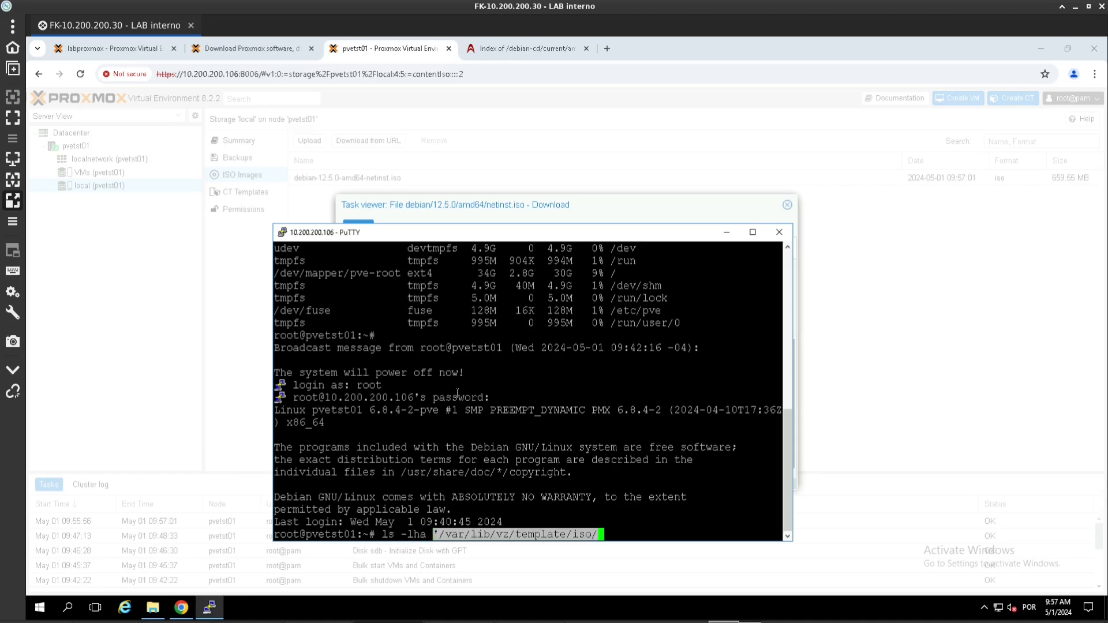
pyautogui.press('Left')
pyautogui.press('Left')
pyautogui.press('Left')
pyautogui.press('Left')
pyautogui.press('Left')
pyautogui.press('Left')
pyautogui.press('Left')
pyautogui.press('Left')
pyautogui.press('Left')
pyautogui.press('Left')
pyautogui.press('Left')
pyautogui.press('Left')
pyautogui.press('Left')
pyautogui.press('Left')
pyautogui.press('Left')
pyautogui.press('Left')
pyautogui.press('Left')
pyautogui.press('Left')
pyautogui.press('Left')
pyautogui.press('Left')
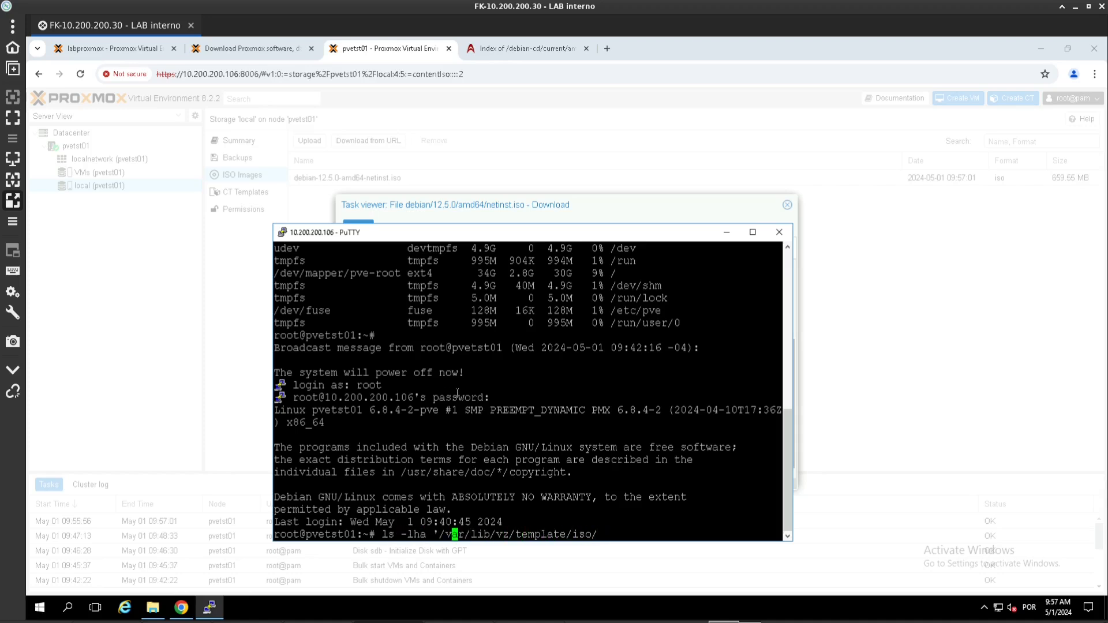
pyautogui.press('Left')
pyautogui.press('Left')
pyautogui.press('BackSpace')
pyautogui.press('End')
pyautogui.press('BackSpace')
pyautogui.press('Return')
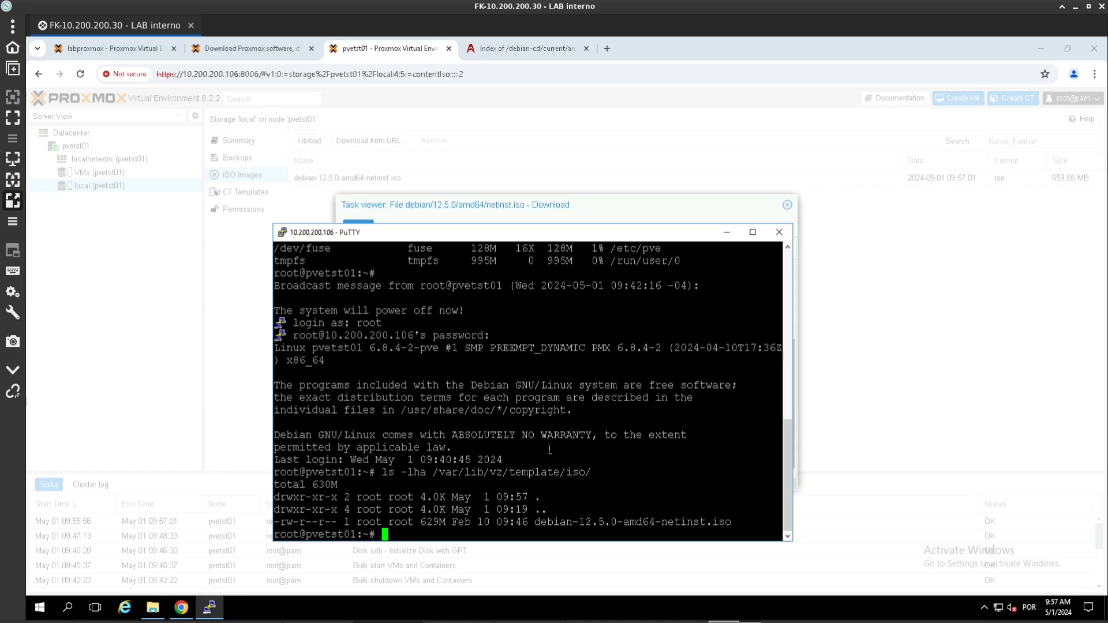
# Step: Run df -hT, highlight pve-root's 3.4G used and 29G free, then close PuTTY
pyautogui.write('df -hT')
pyautogui.press('Return')
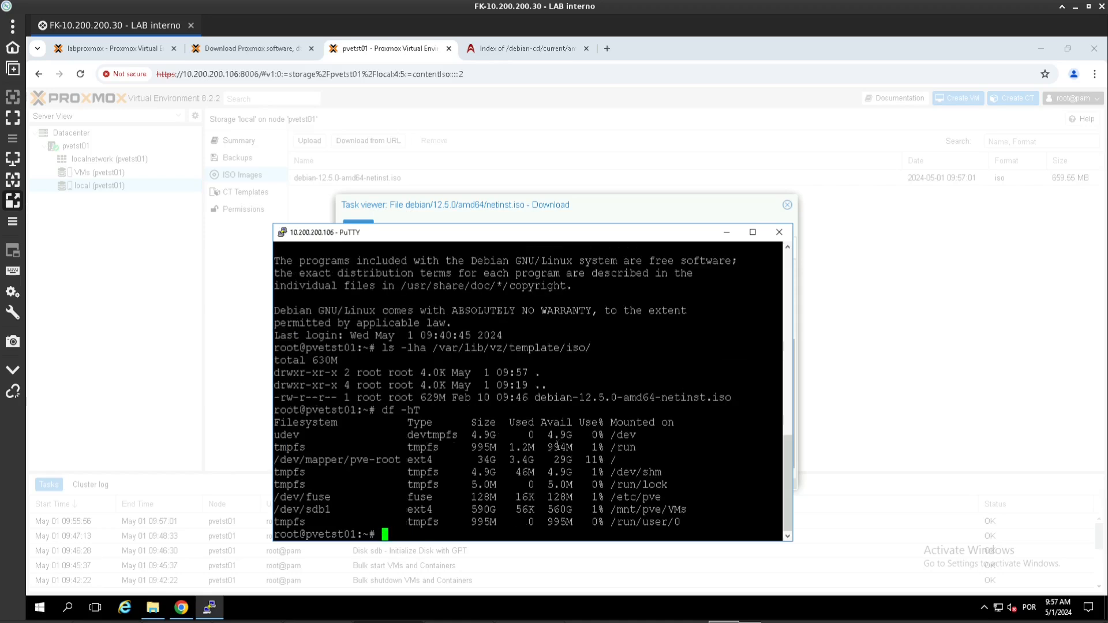
pyautogui.doubleClick(316, 460)
pyautogui.doubleClick(485, 460)
pyautogui.moveTo(508, 459); pyautogui.dragTo(615, 460)
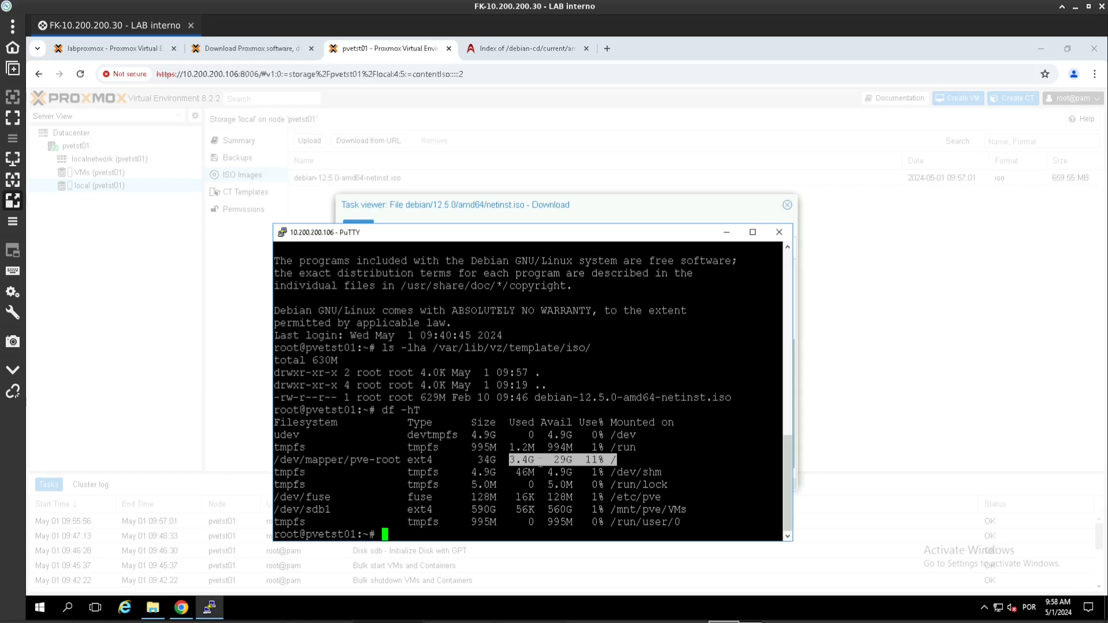
pyautogui.click(777, 238)
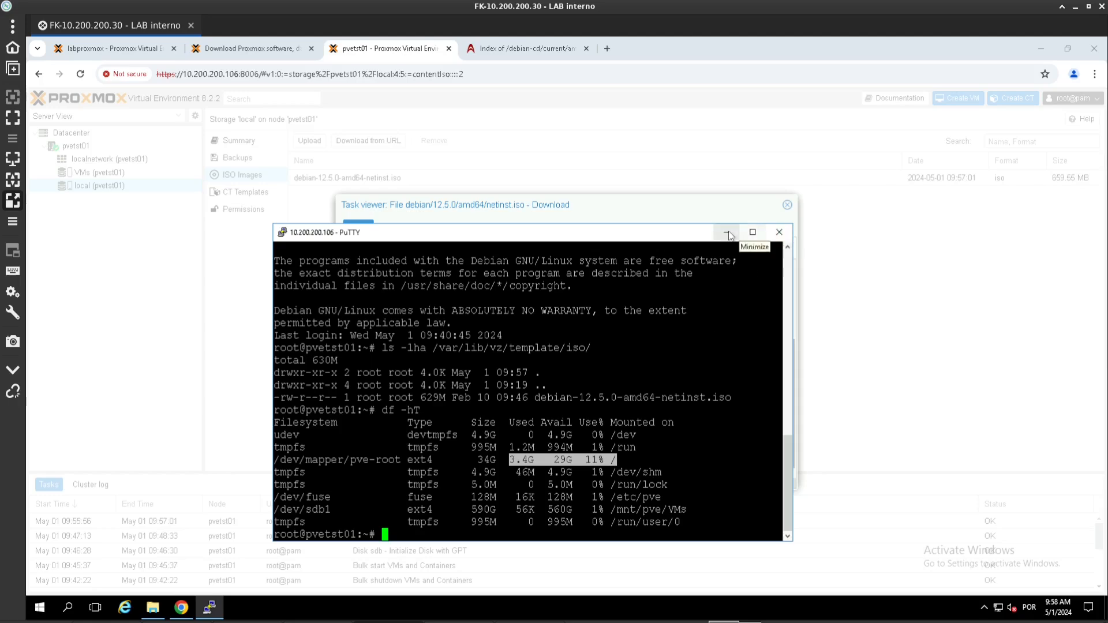
# Step: Close the download task viewer and show node pvetst01's Summary with HD usage at 9.93%
pyautogui.click(786, 205)
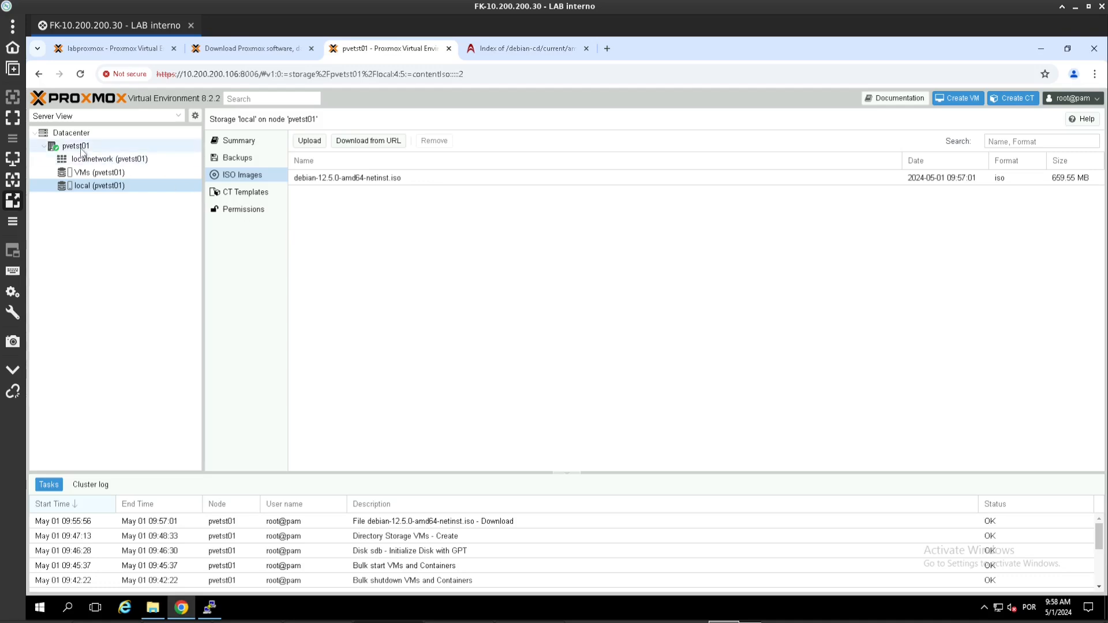
pyautogui.rightClick(81, 150)
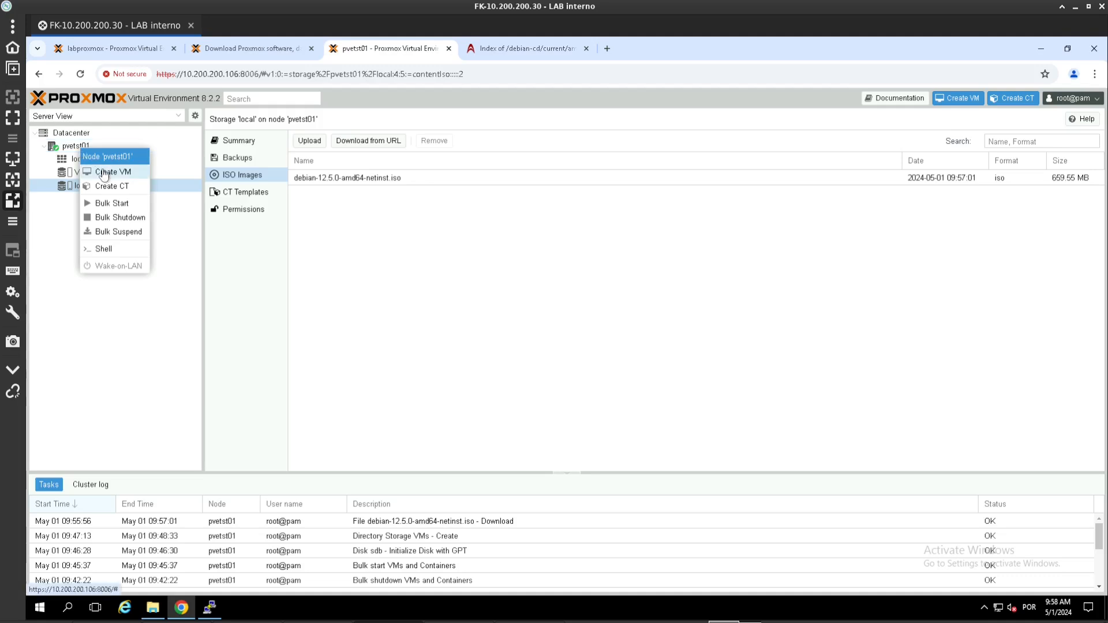
pyautogui.click(78, 150)
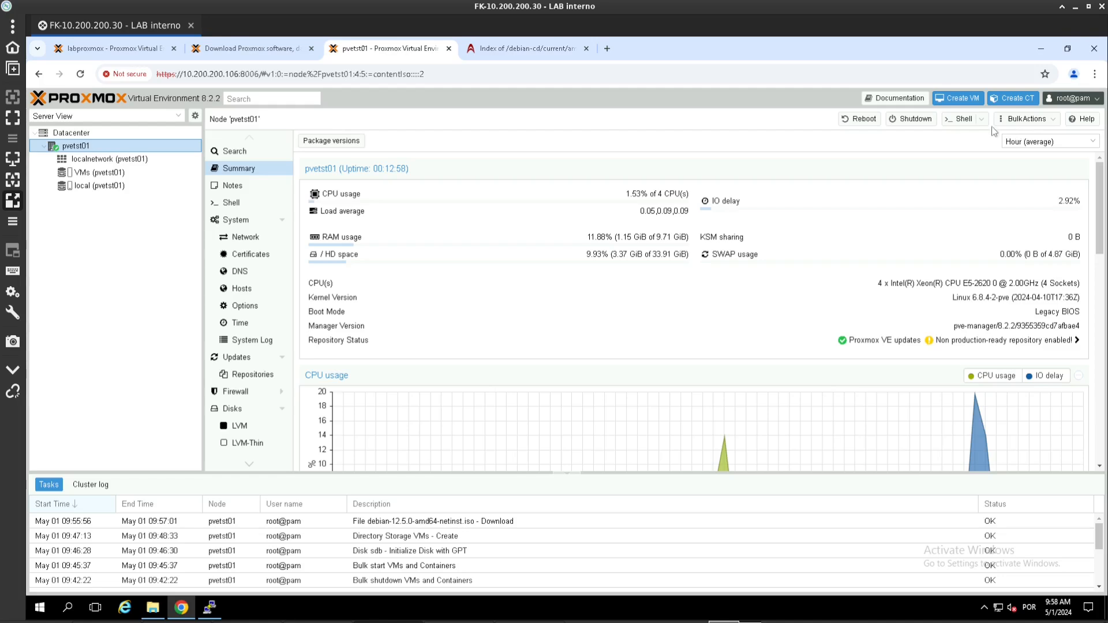
# Step: In Create VM, keep node pvetst01 and VM ID 100, and name the VM 'T-Debian12-x64'
pyautogui.click(950, 103)
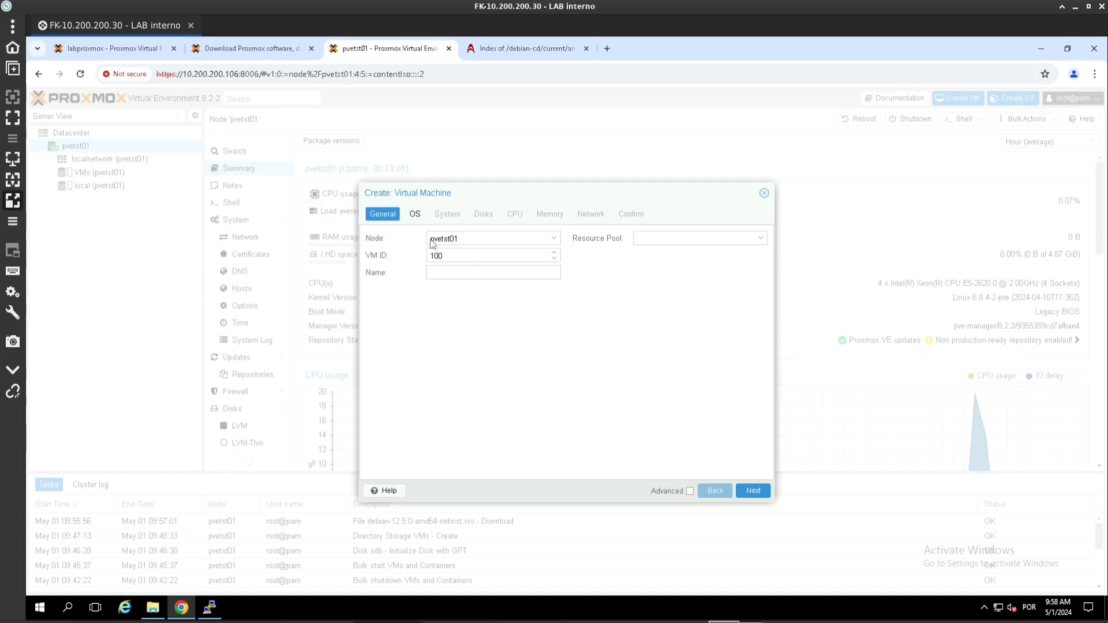
pyautogui.click(491, 237)
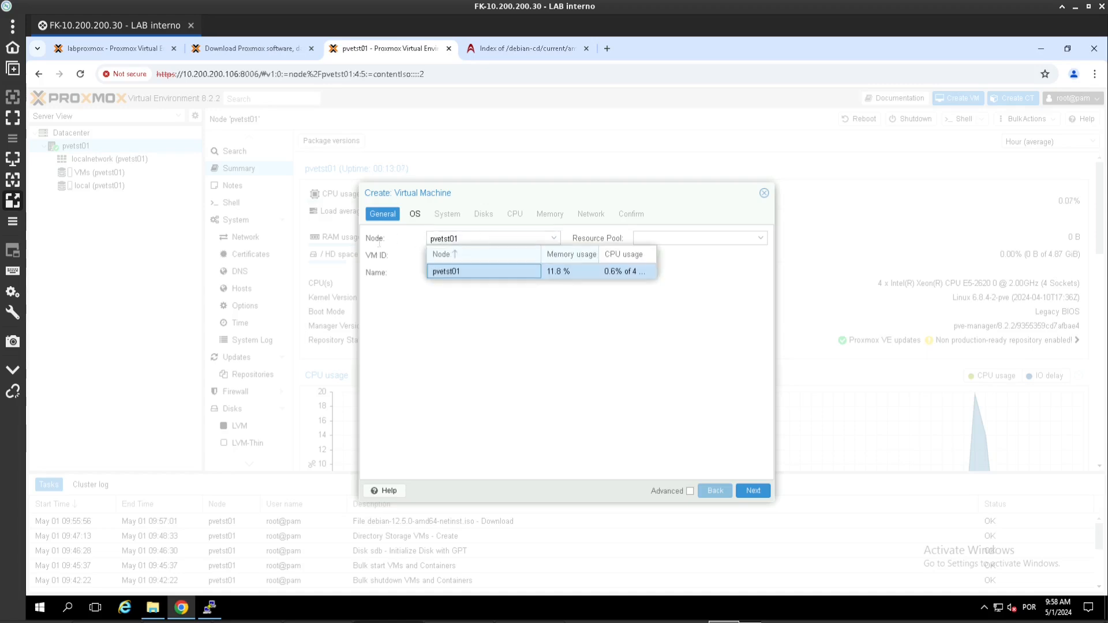
pyautogui.click(410, 288)
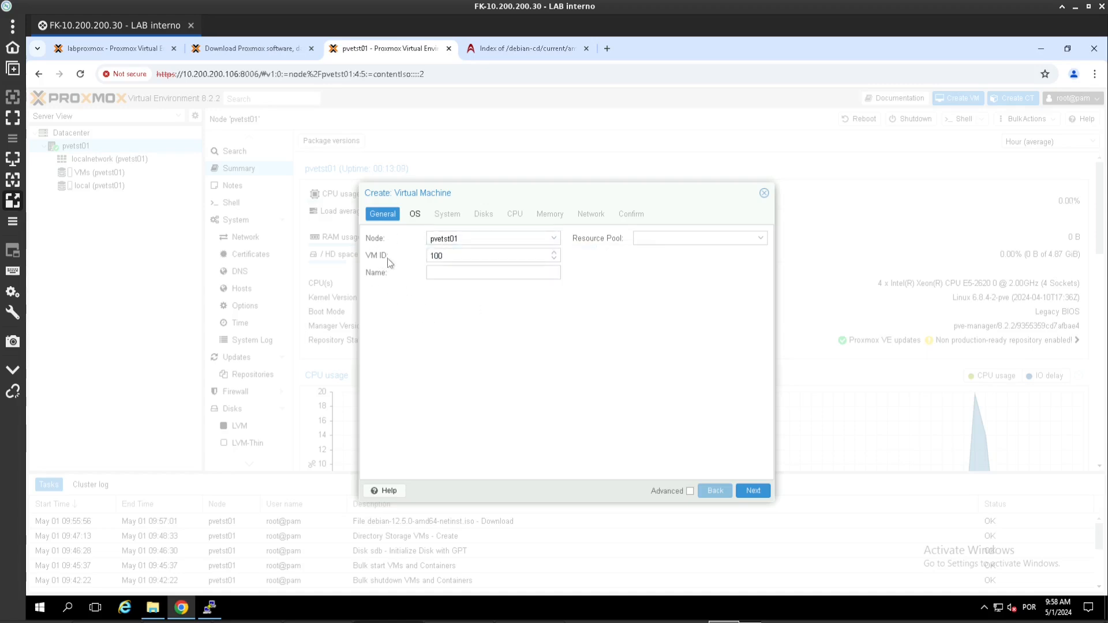
pyautogui.click(464, 256)
pyautogui.click(441, 275)
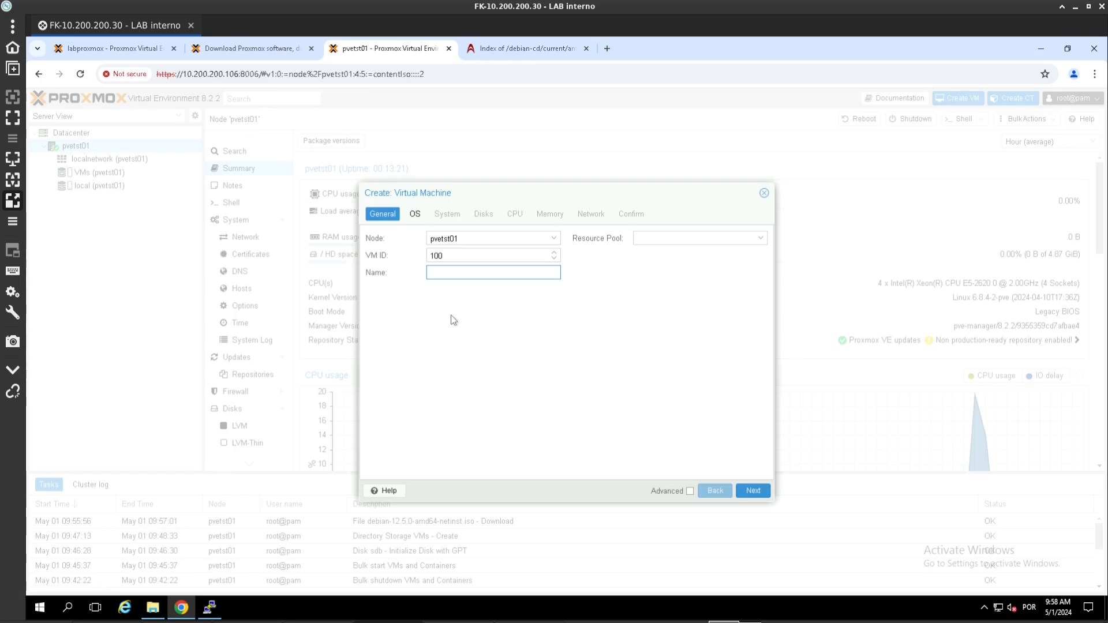
pyautogui.write('T-Debian120x')
pyautogui.press('BackSpace')
pyautogui.press('BackSpace')
pyautogui.write('64')
# Step: Choose debian-12.5.0-amd64-netinst.iso from local storage as the VM's ISO image
pyautogui.click(750, 490)
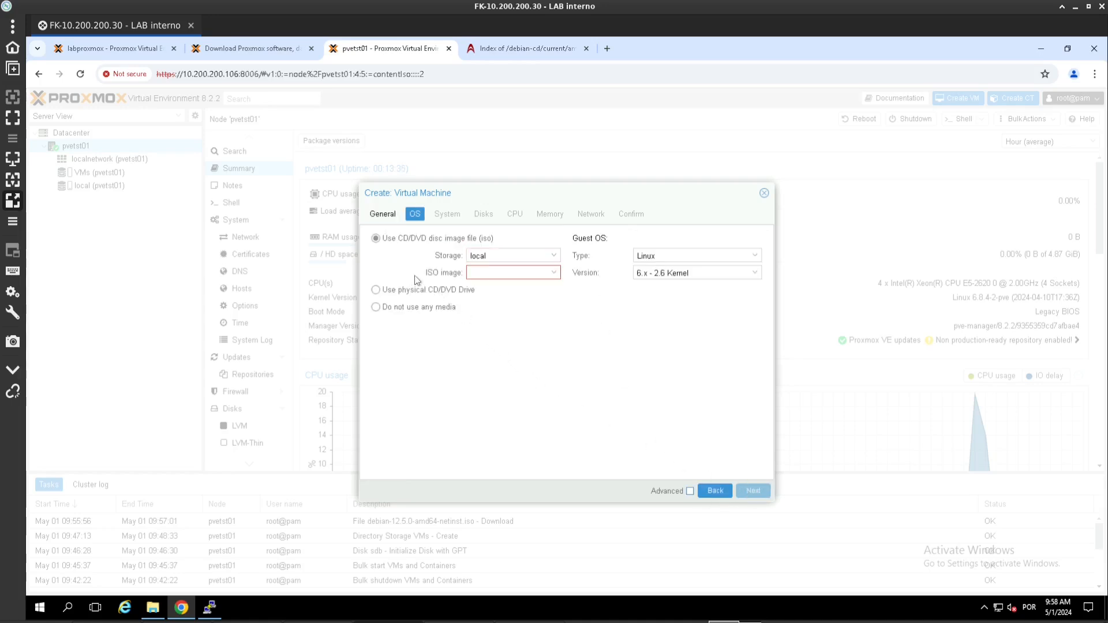
pyautogui.click(553, 272)
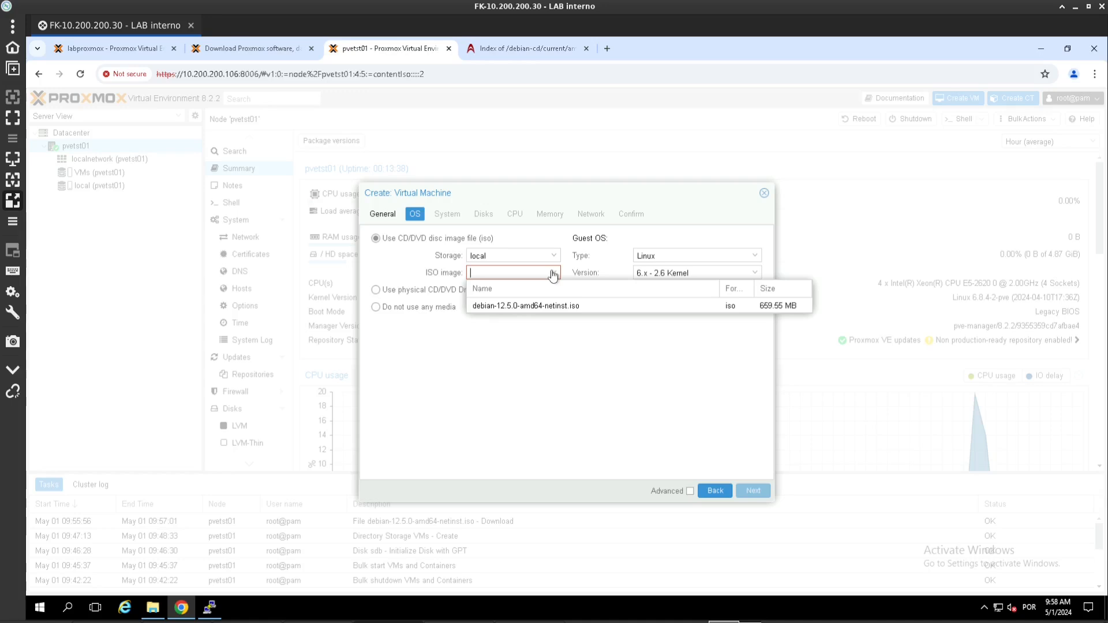
pyautogui.click(515, 311)
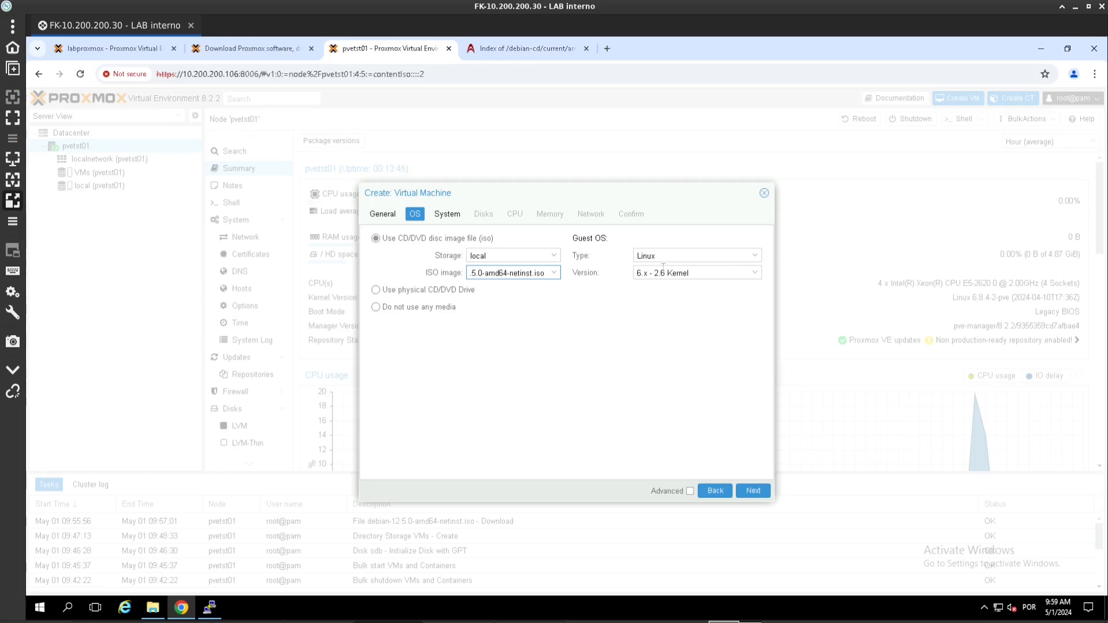
# Step: Set the SCSI controller to VirtIO SCSI and enable the Qemu Agent
pyautogui.click(751, 491)
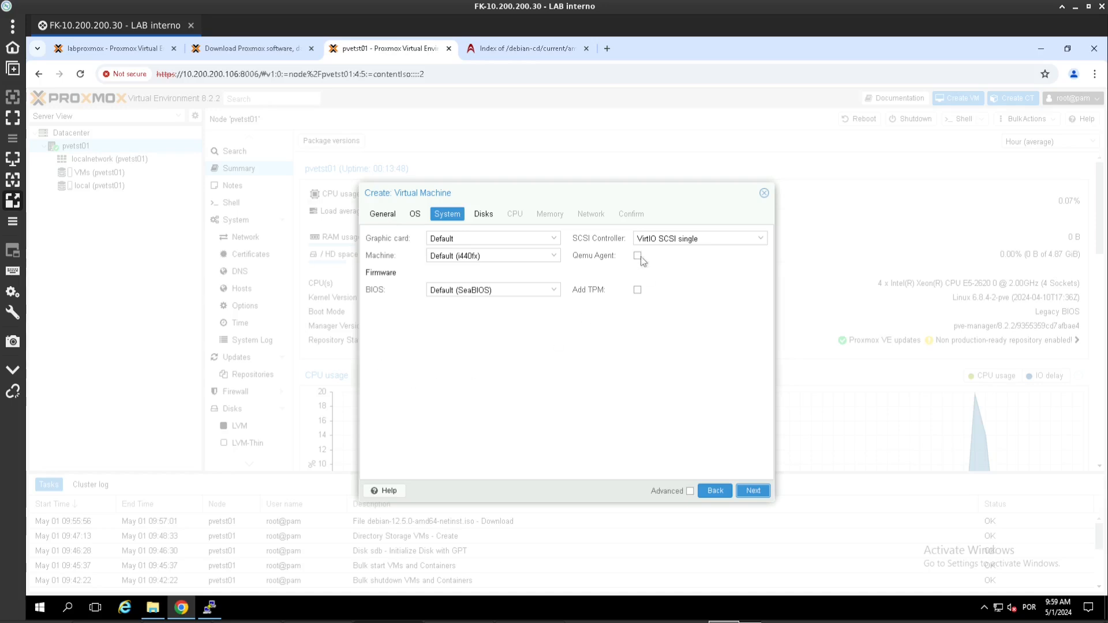
pyautogui.click(712, 237)
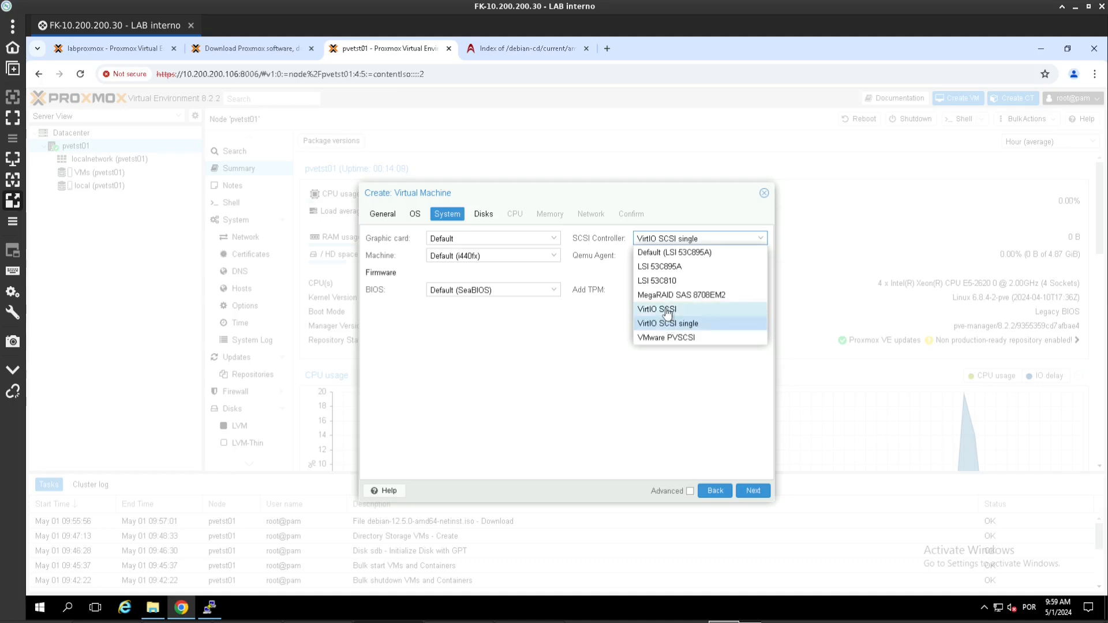
pyautogui.click(668, 311)
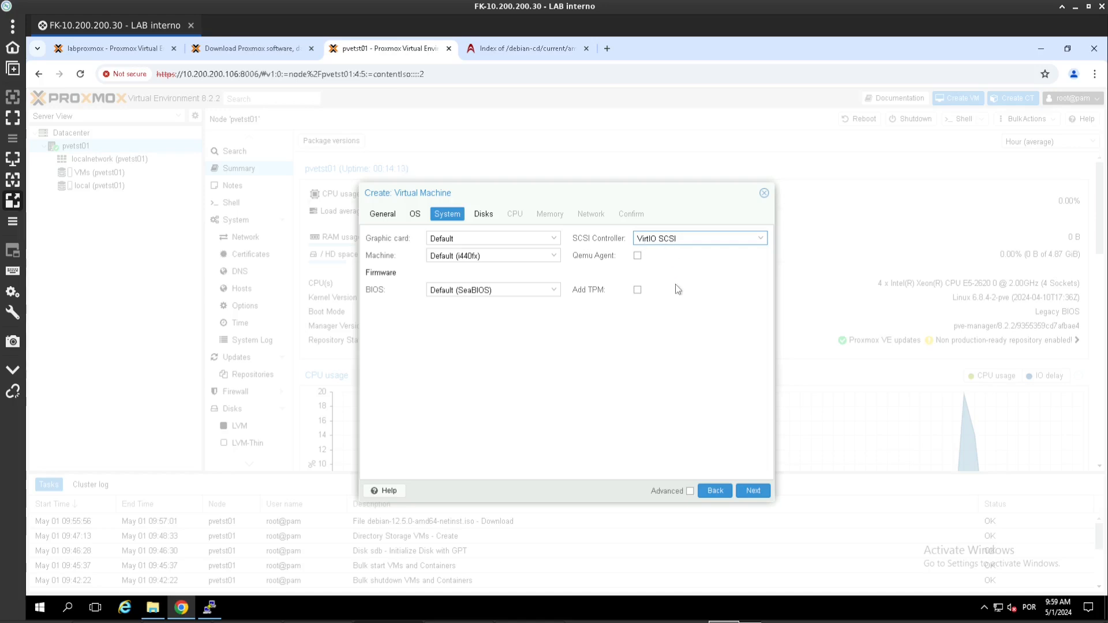
pyautogui.click(637, 256)
# Step: Keep the 32 GiB scsi0 disk on VMs storage, trying raw before returning to QEMU image format
pyautogui.click(752, 491)
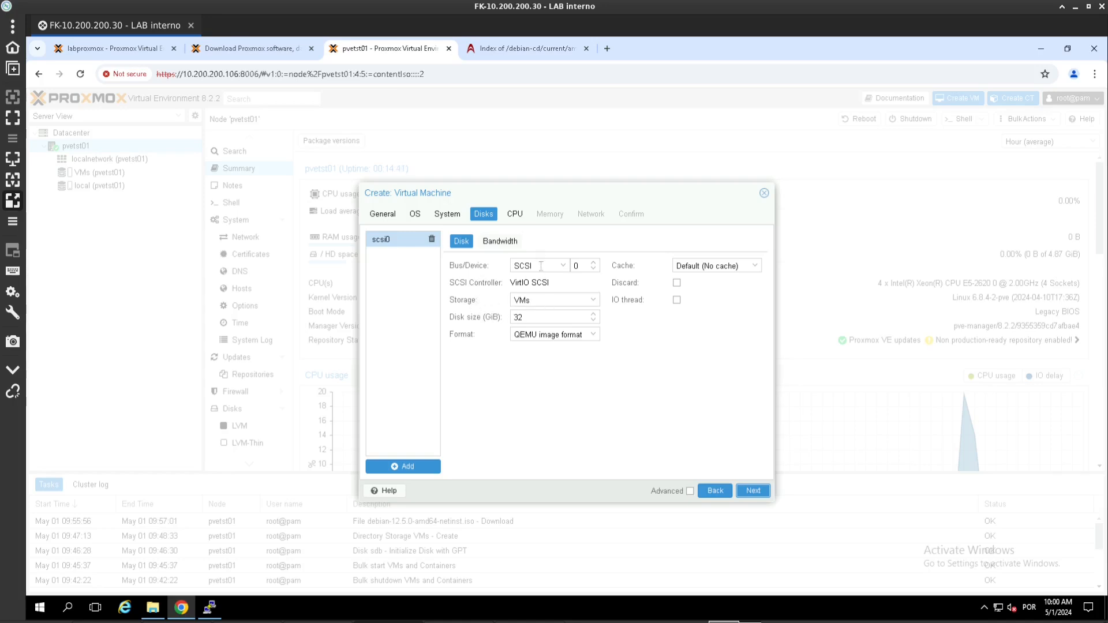
pyautogui.click(560, 300)
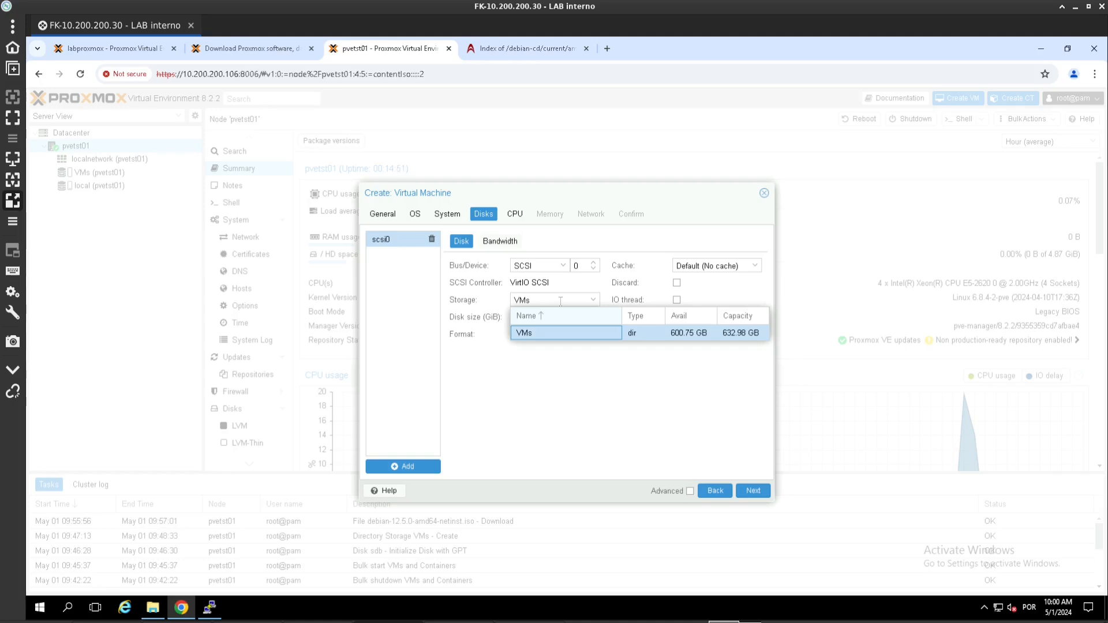
pyautogui.click(556, 332)
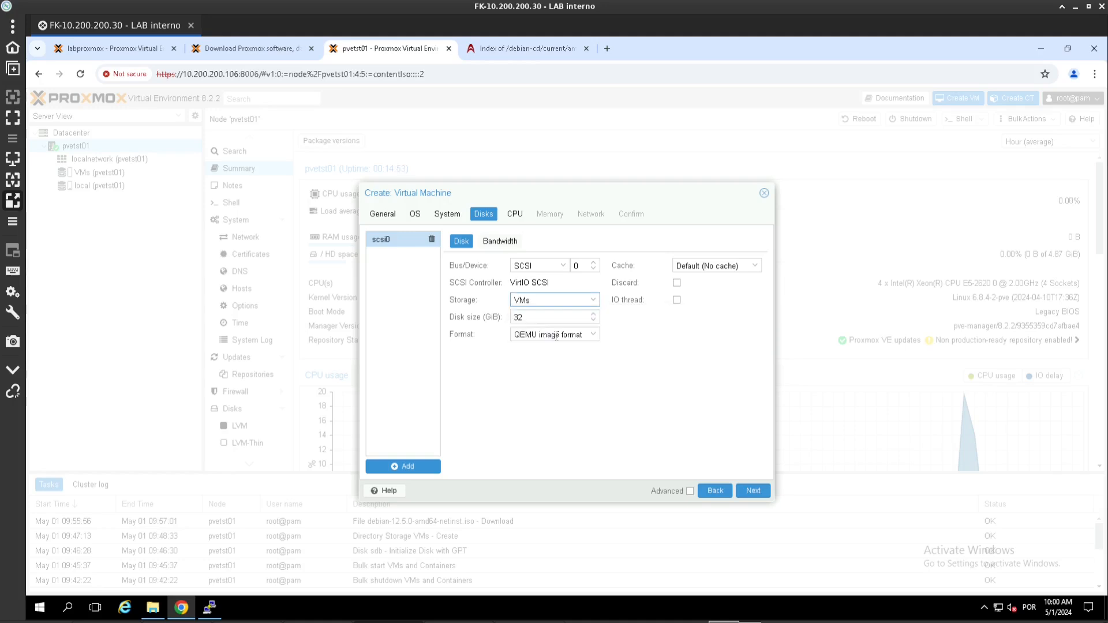
pyautogui.moveTo(546, 317); pyautogui.dragTo(447, 324)
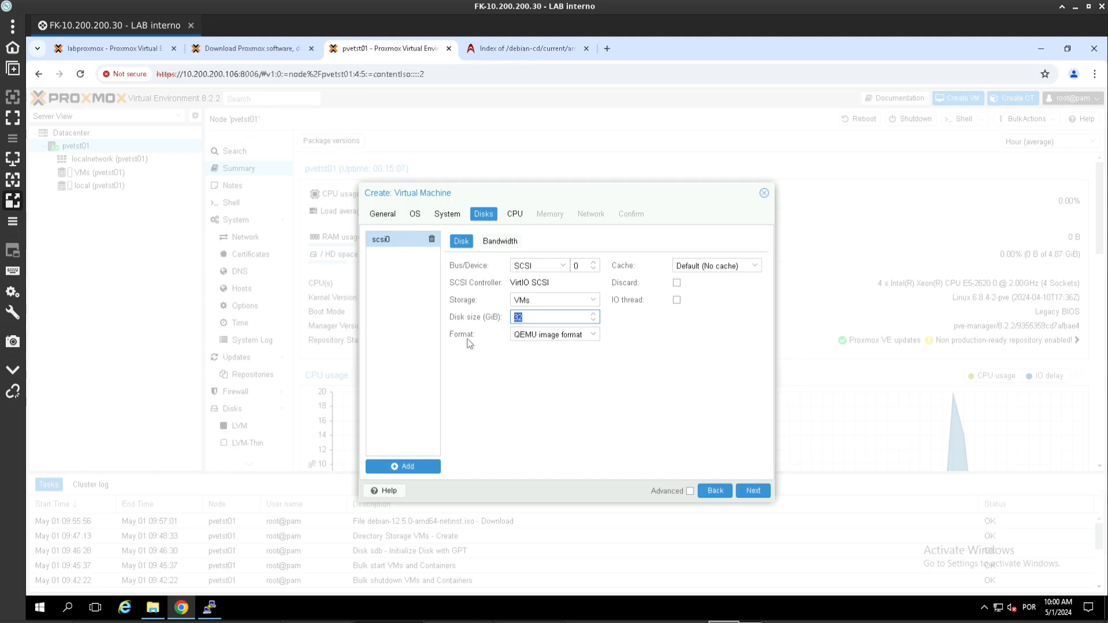
pyautogui.click(558, 333)
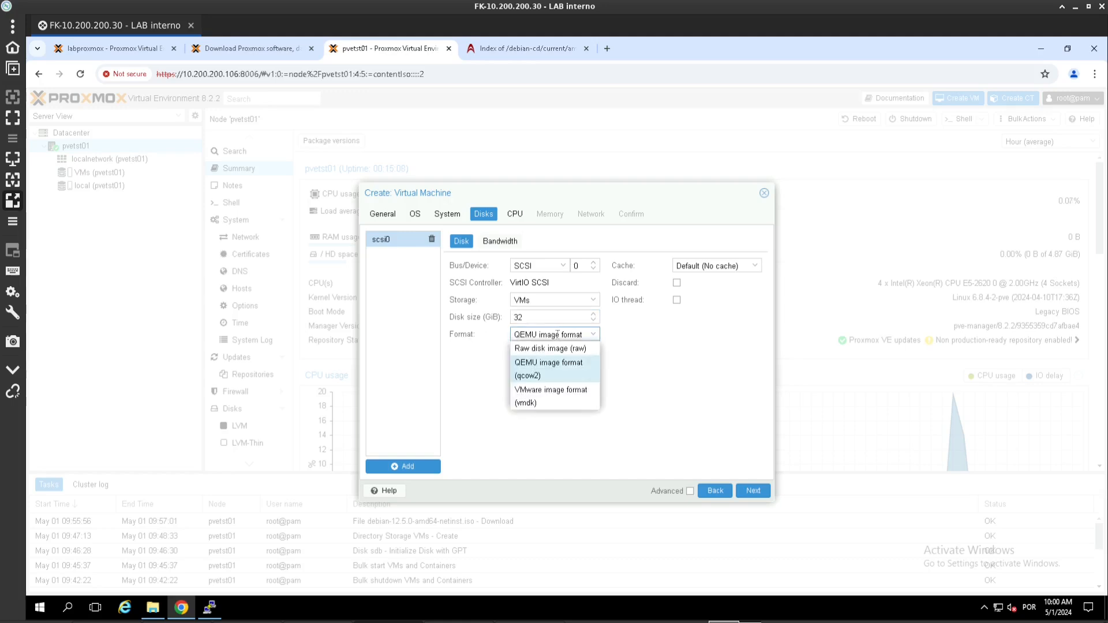
pyautogui.click(527, 349)
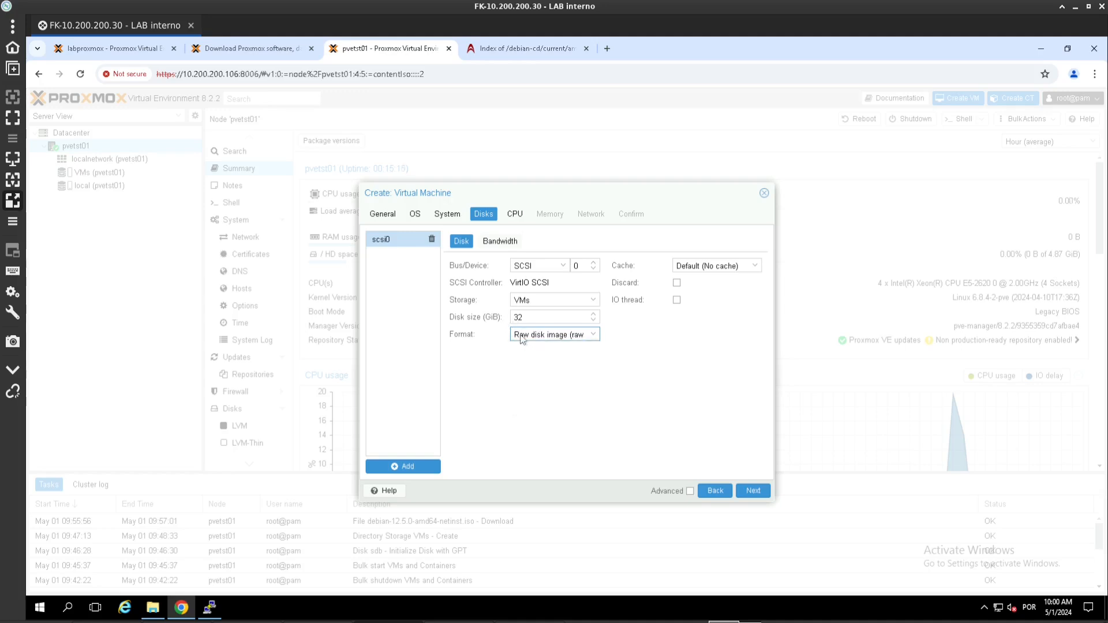
pyautogui.click(468, 316)
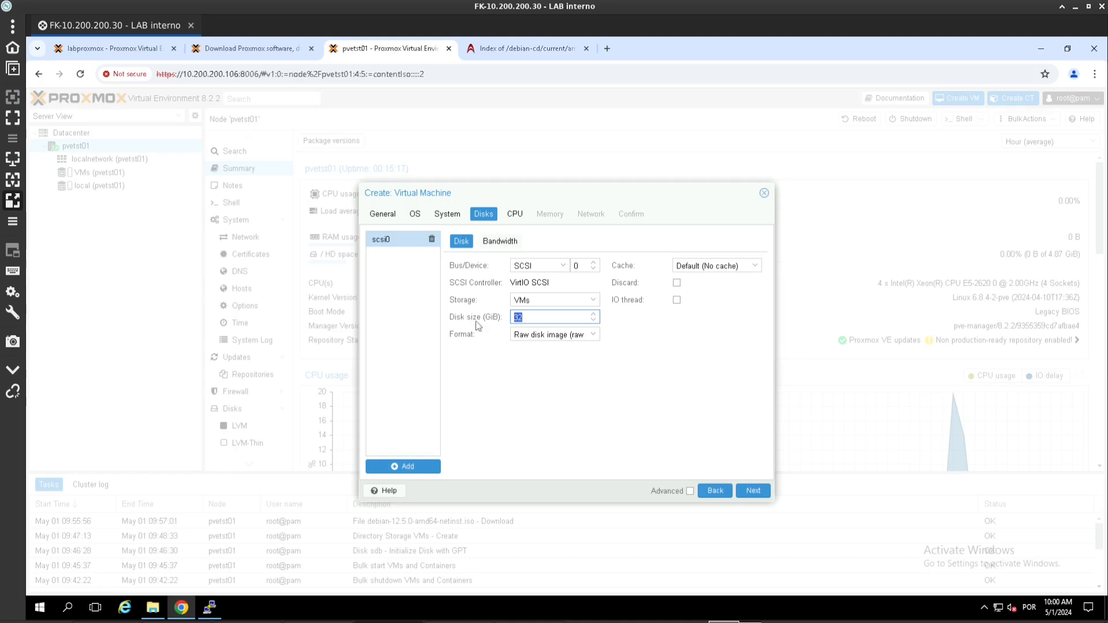
pyautogui.click(539, 334)
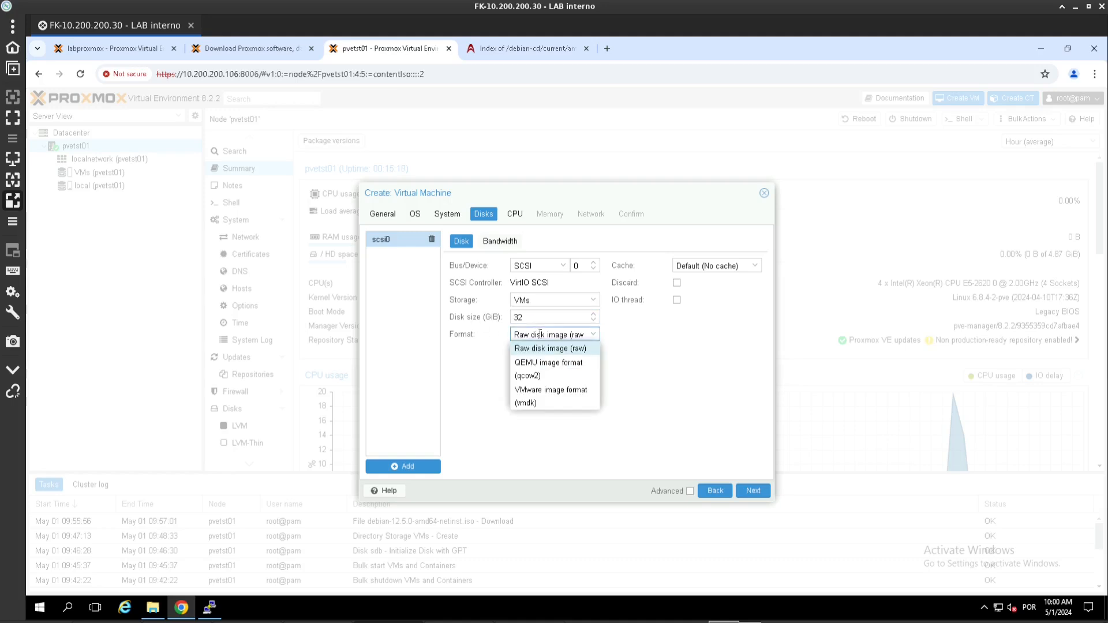
pyautogui.click(557, 369)
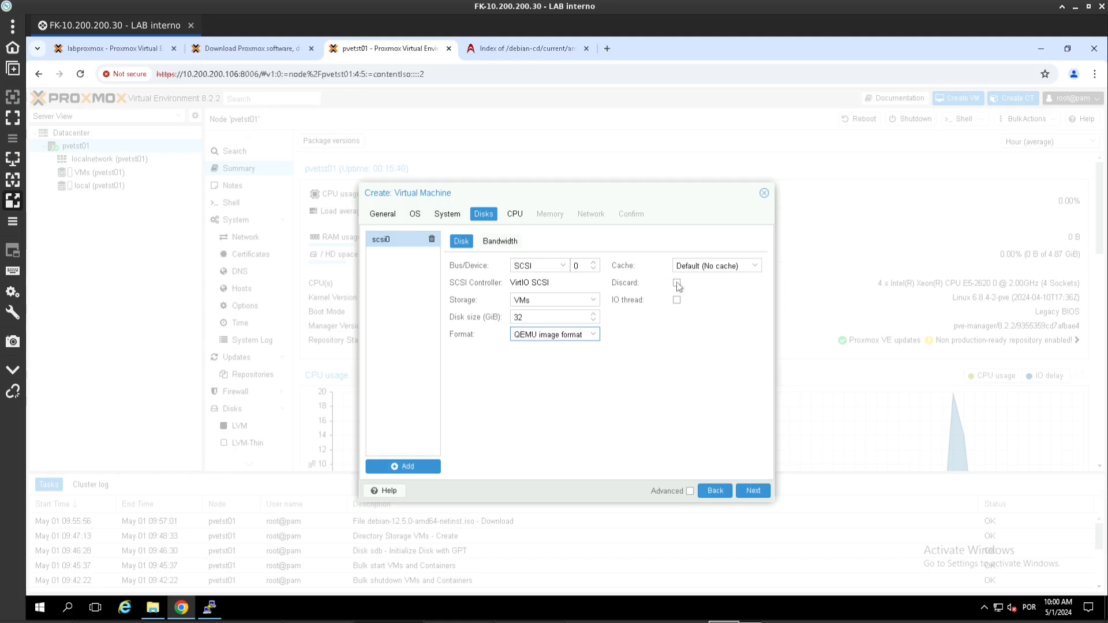
# Step: Set the disk cache to Write back and enable Discard
pyautogui.click(734, 265)
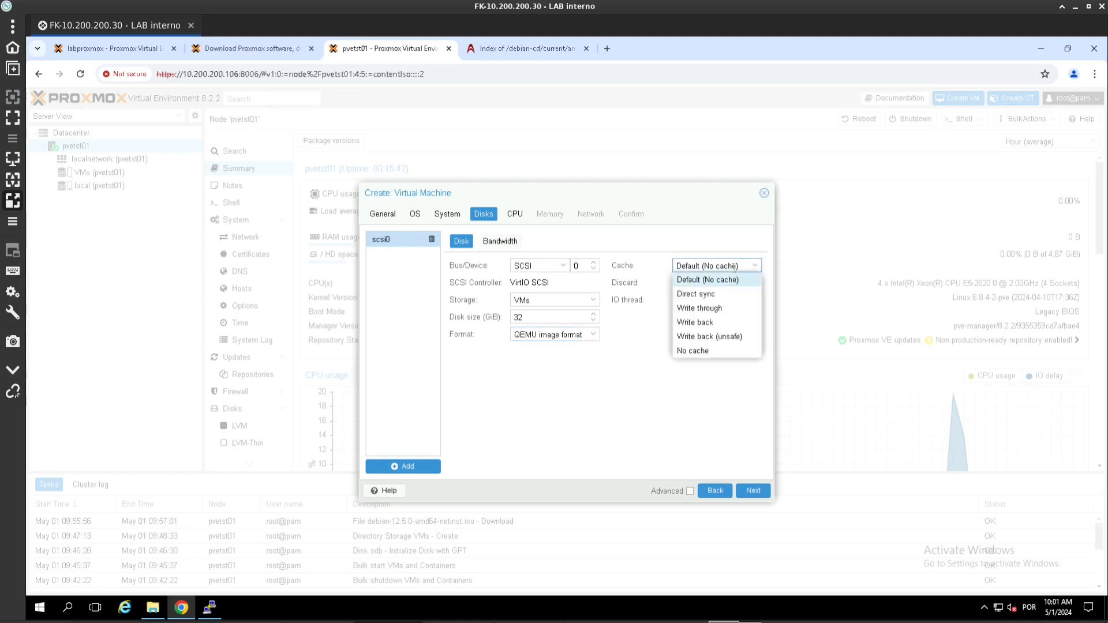
pyautogui.click(720, 323)
pyautogui.click(676, 283)
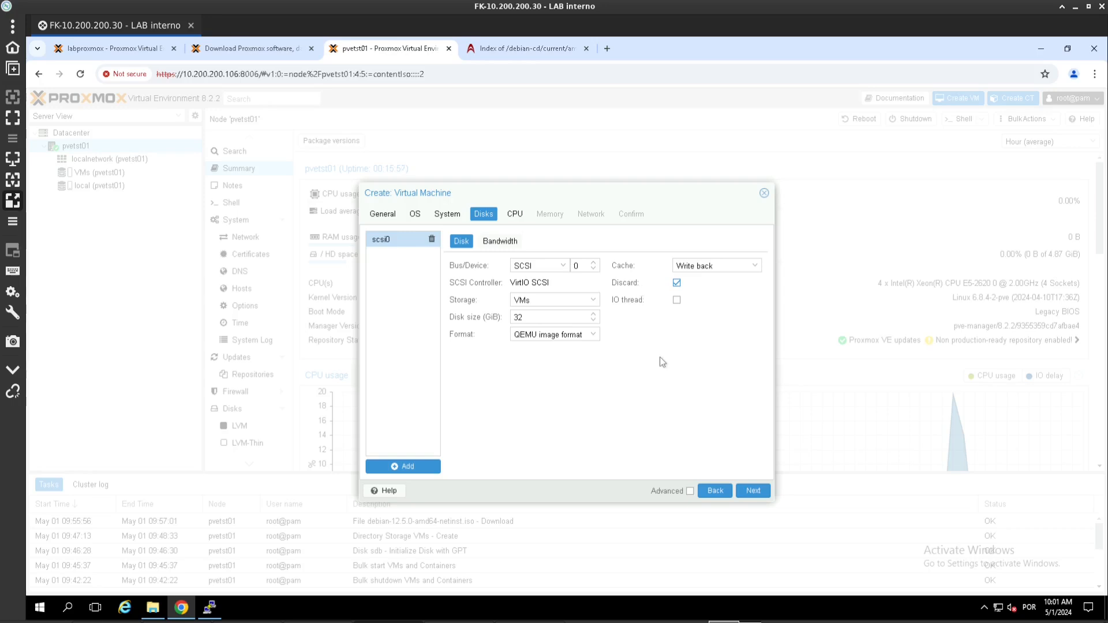
# Step: Give the VM 2 CPU sockets and keep the x86-64-v2-AES CPU type
pyautogui.click(751, 491)
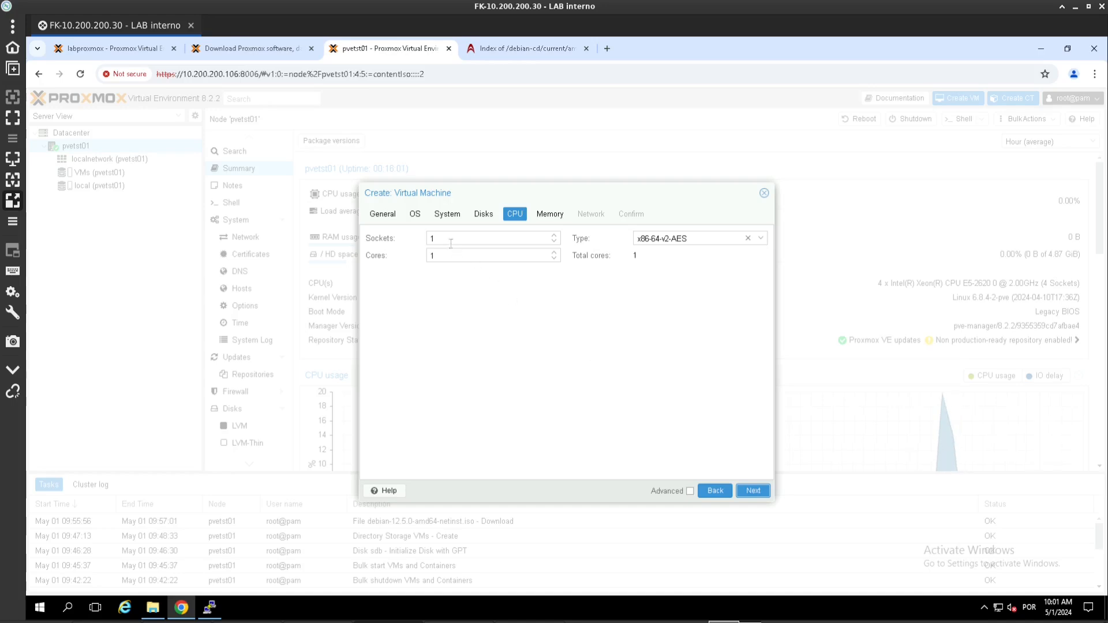
pyautogui.doubleClick(434, 239)
pyautogui.write('2')
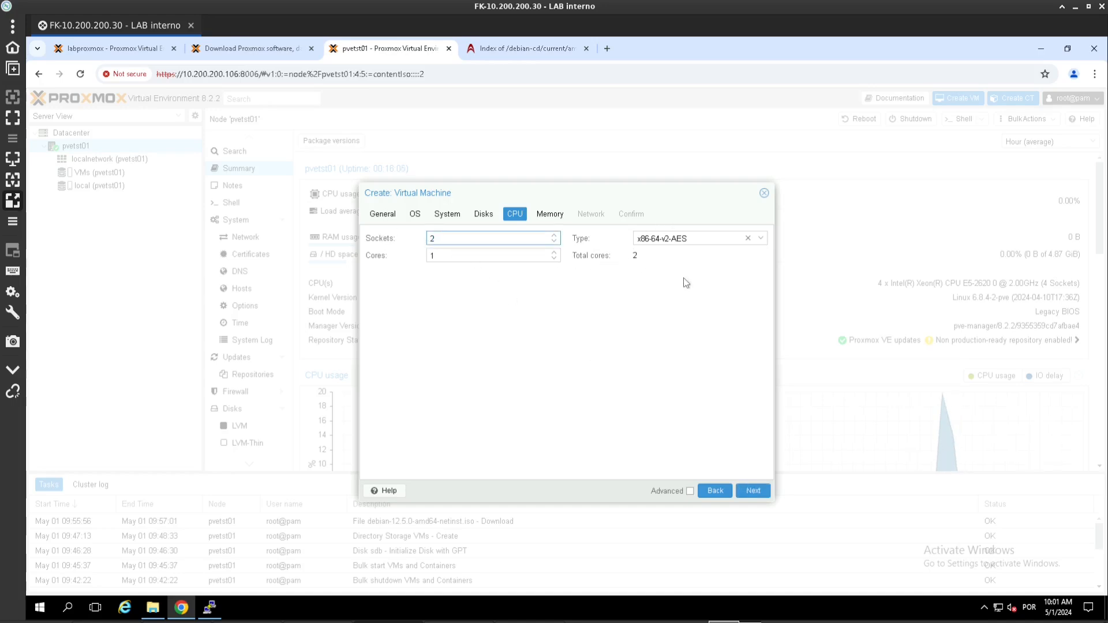
pyautogui.click(704, 278)
pyautogui.click(679, 240)
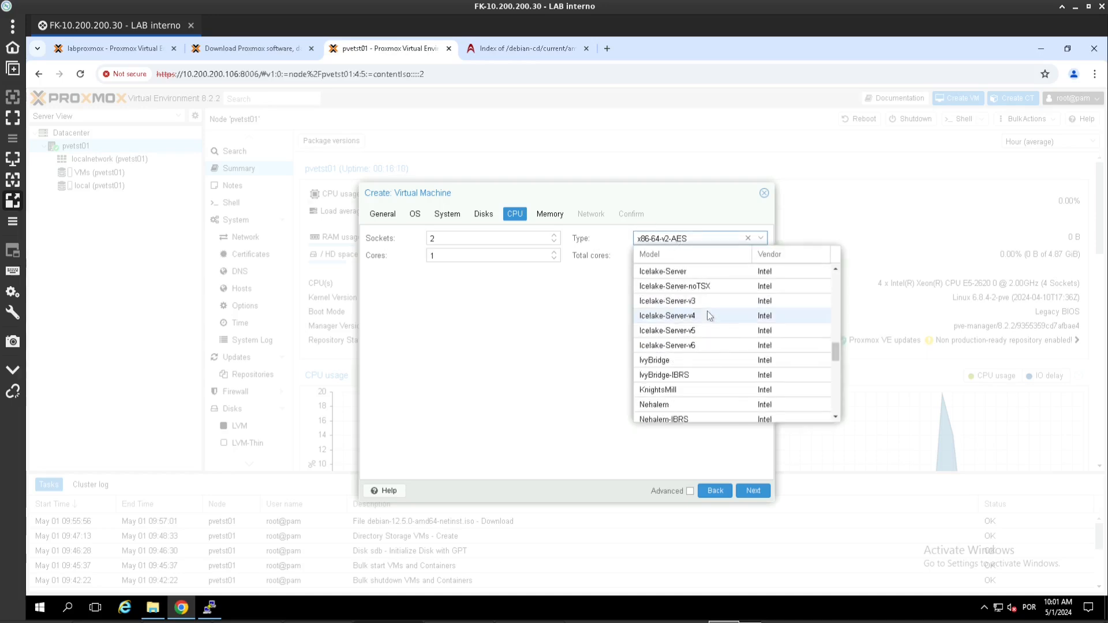
pyautogui.scroll(-5, 707, 312)
pyautogui.click(490, 348)
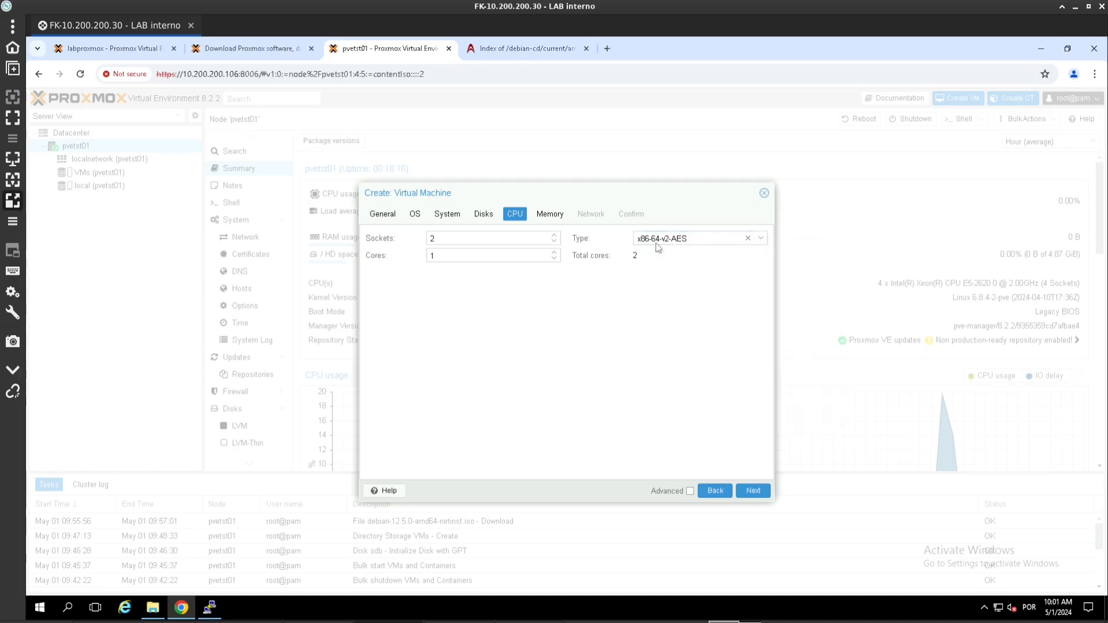
pyautogui.click(741, 495)
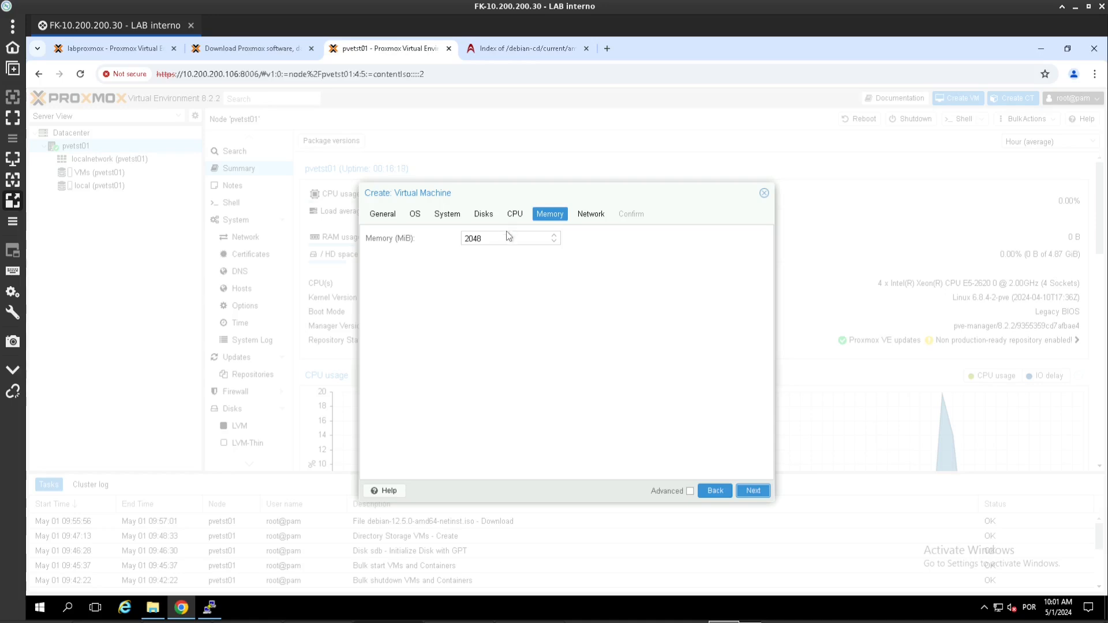
# Step: Reach the Network step and keep bridge vmbr0 with the VirtIO (paravirtualized) model
pyautogui.click(753, 489)
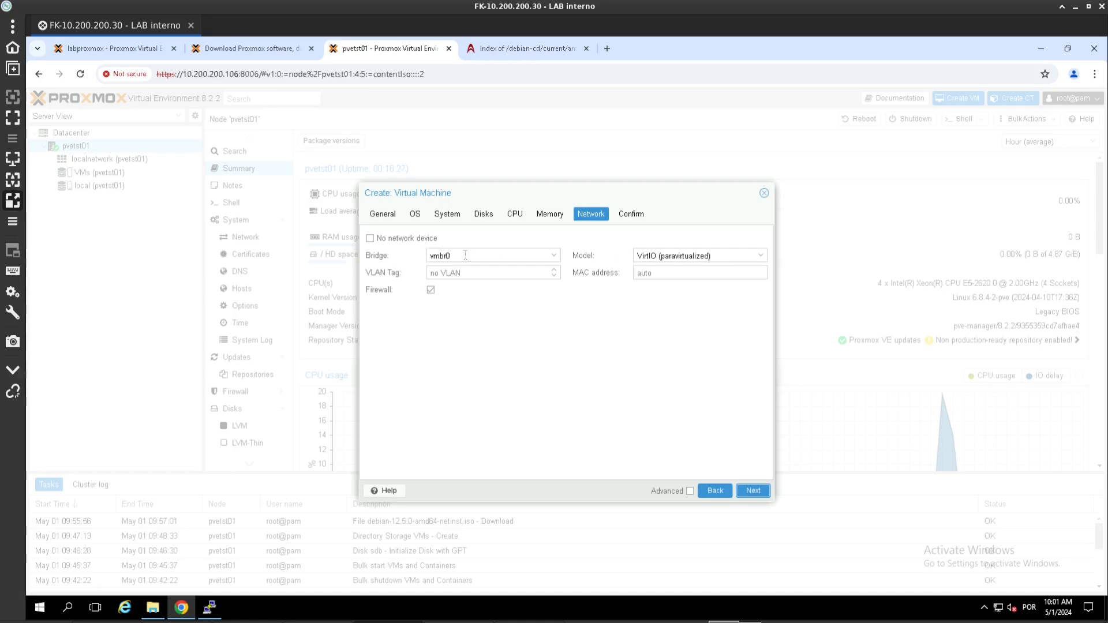
pyautogui.click(687, 261)
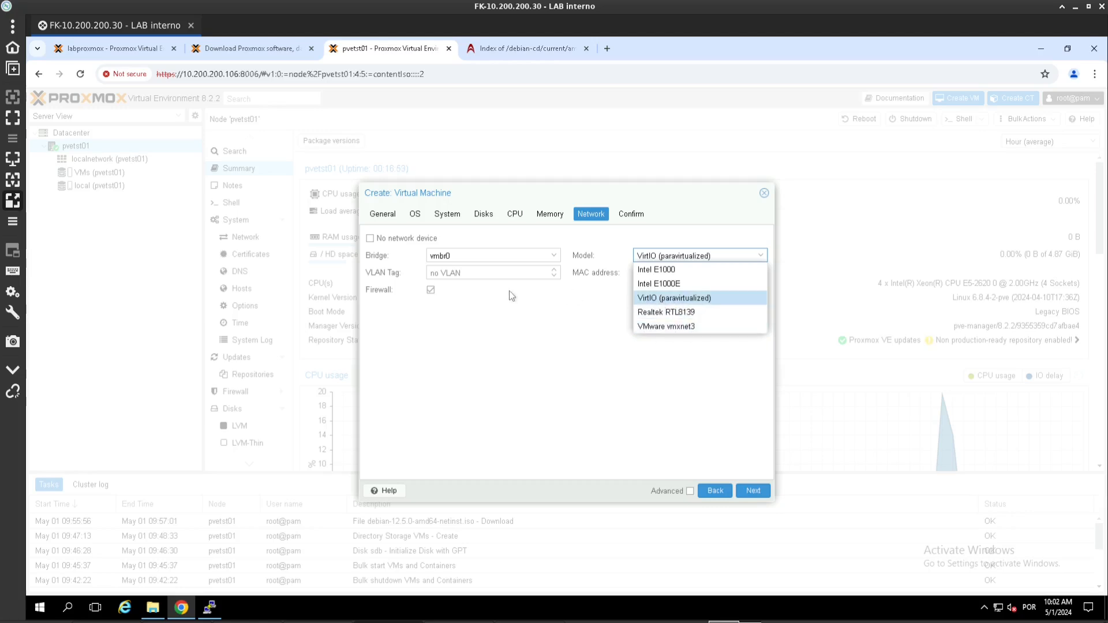
pyautogui.click(685, 299)
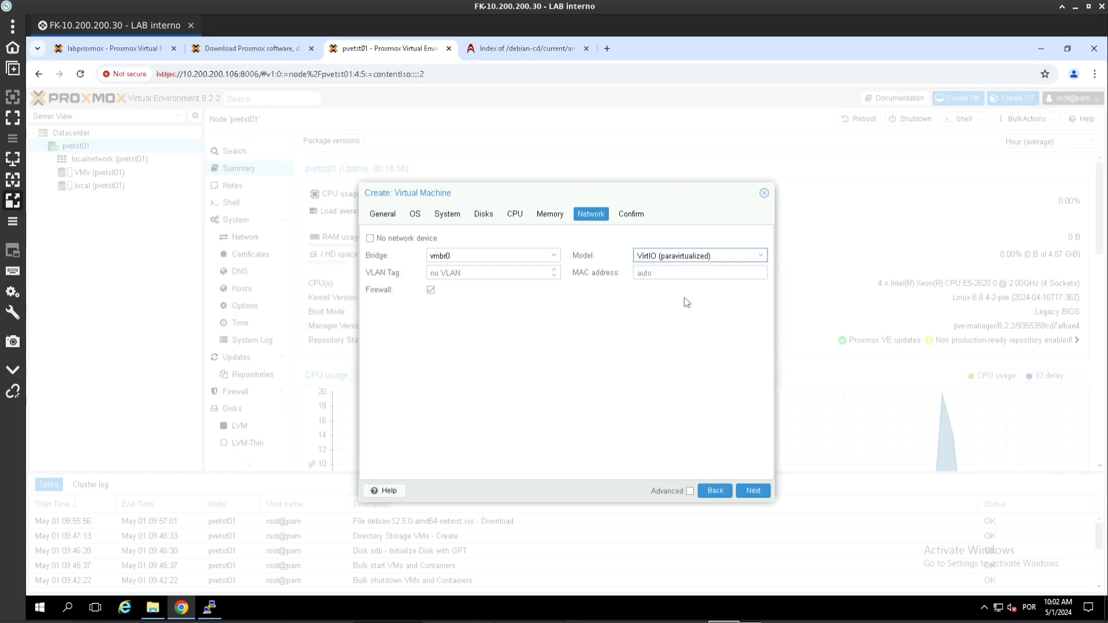
# Step: Review and create VM 100 T-Debian12-x64, then view its running Summary (2 CPUs, 2 GiB, 32 GiB)
pyautogui.click(750, 491)
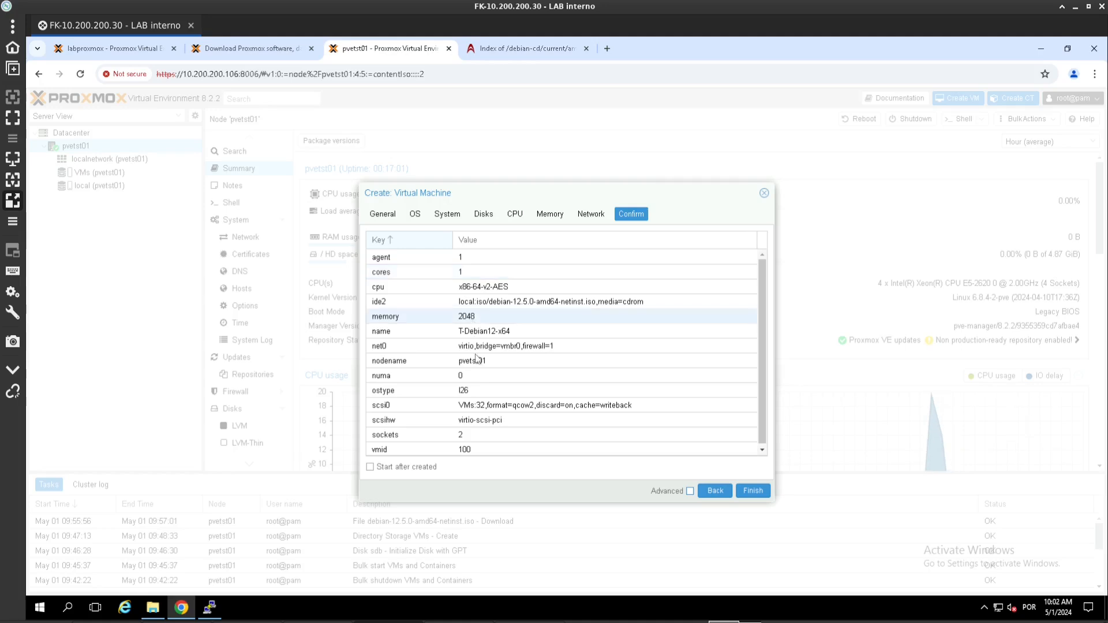
pyautogui.scroll(-1, 468, 326)
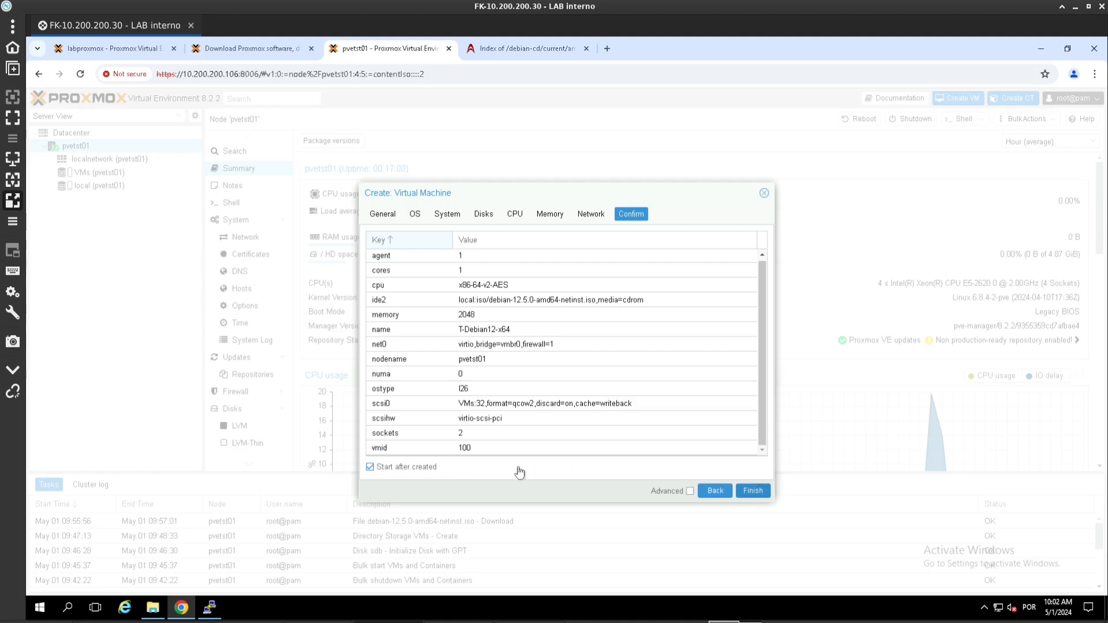
pyautogui.click(753, 490)
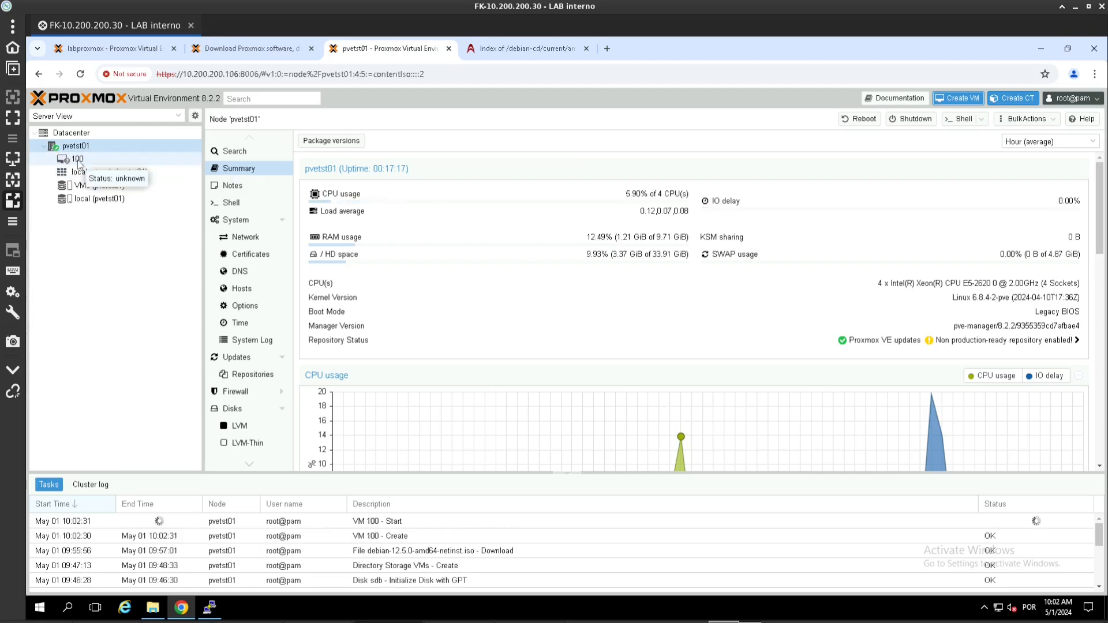
pyautogui.click(78, 163)
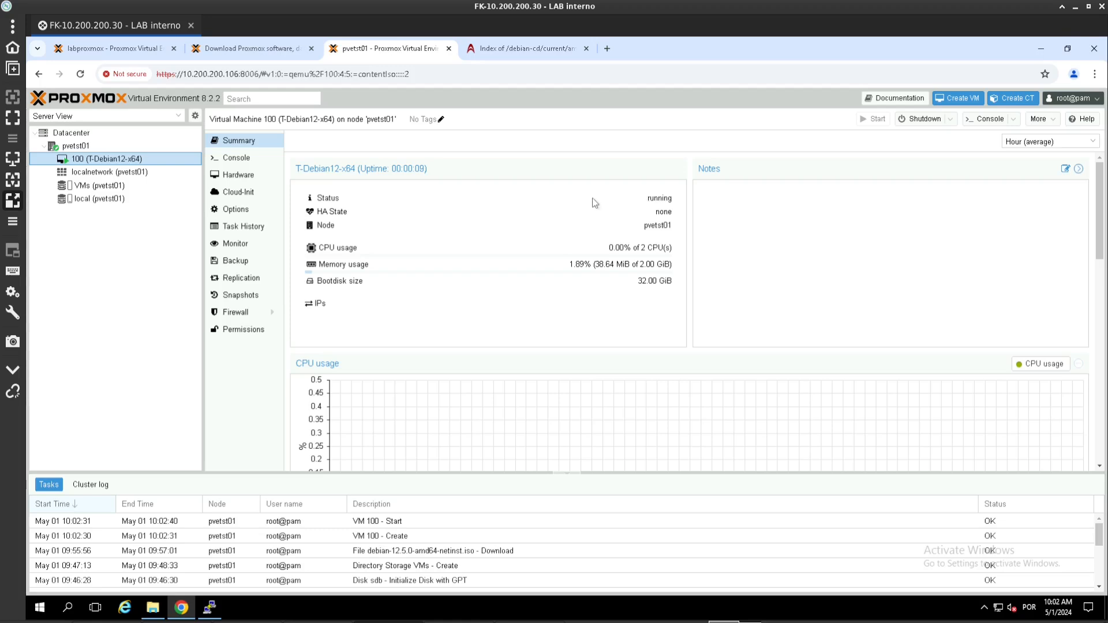
# Step: Open VM 100's noVNC console and move it toward the middle of the screen
pyautogui.rightClick(117, 160)
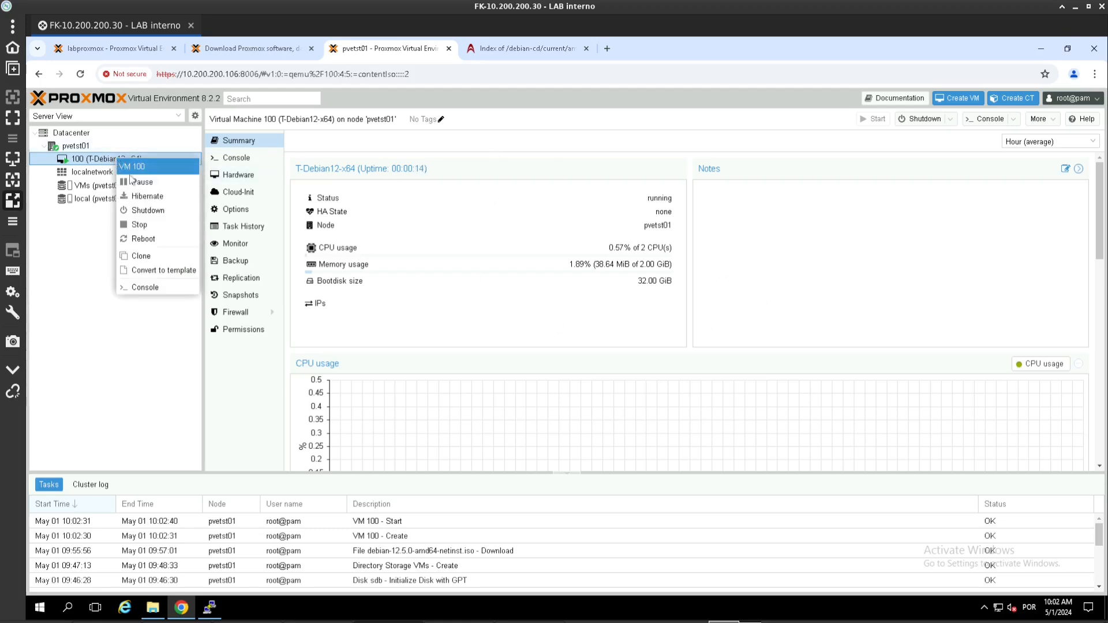
pyautogui.click(149, 289)
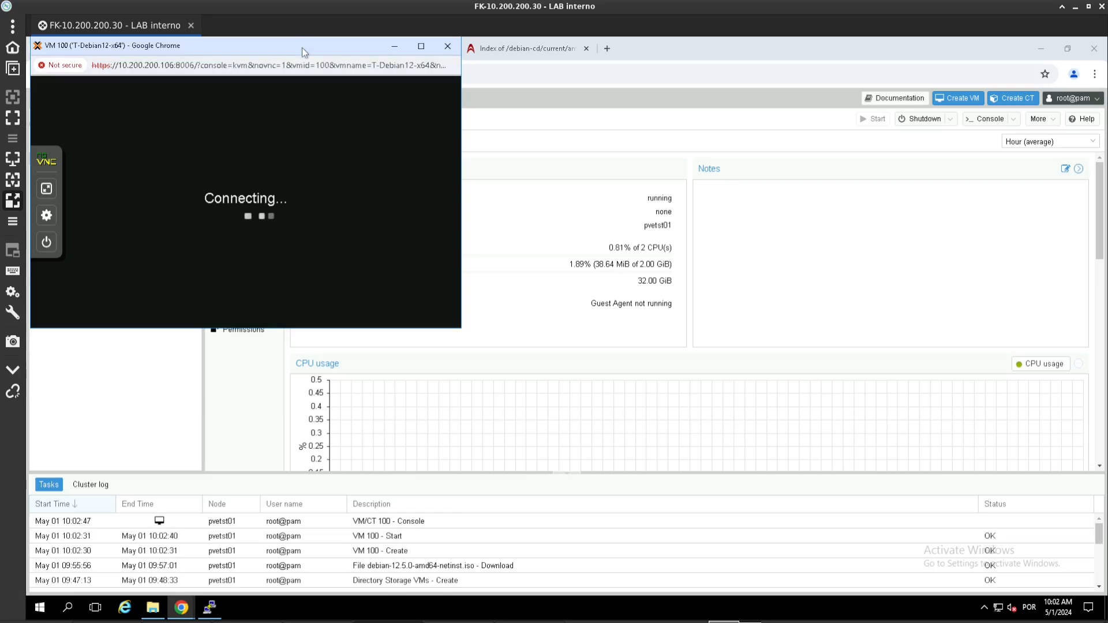
pyautogui.moveTo(302, 48); pyautogui.dragTo(662, 160)
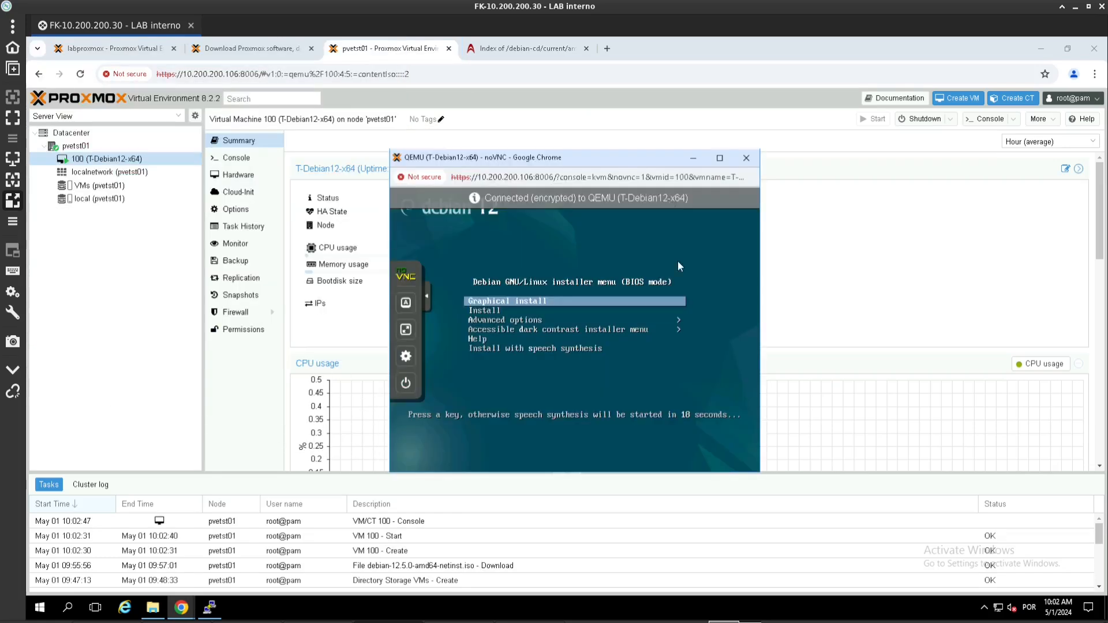
# Step: Start the Debian Graphical install from the installer boot menu
pyautogui.press('Down')
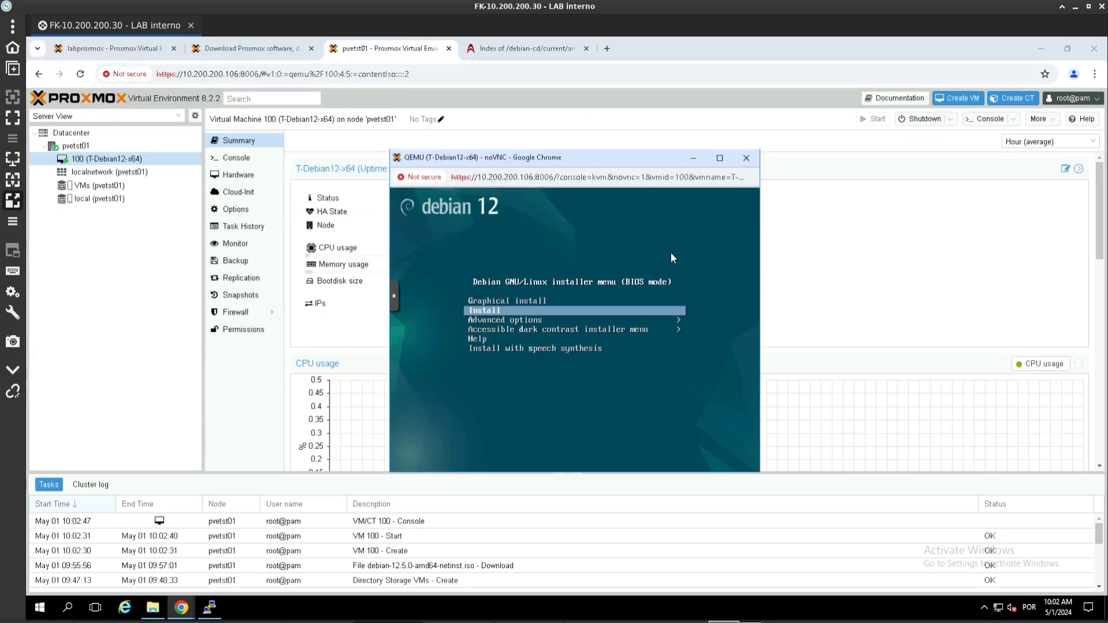
pyautogui.press('Up')
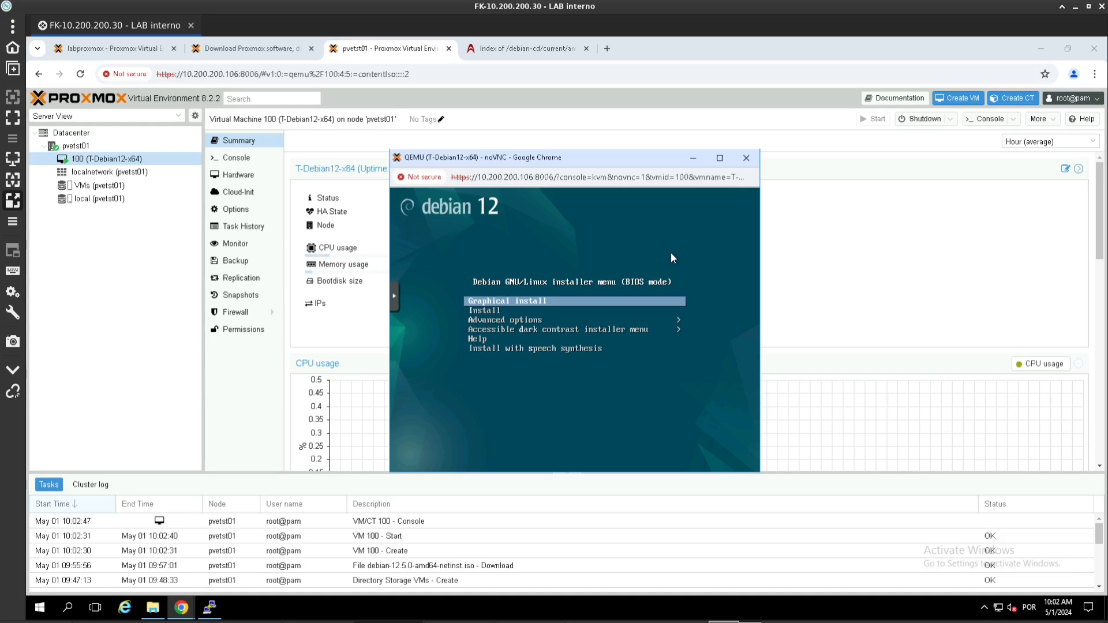
pyautogui.press('Down')
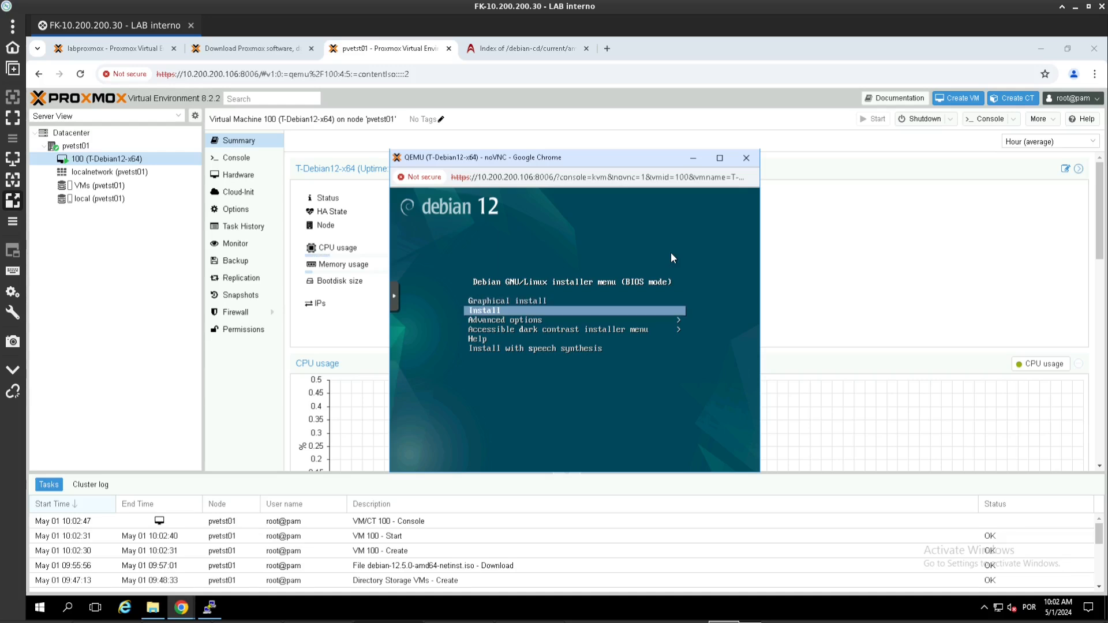
pyautogui.press('Up')
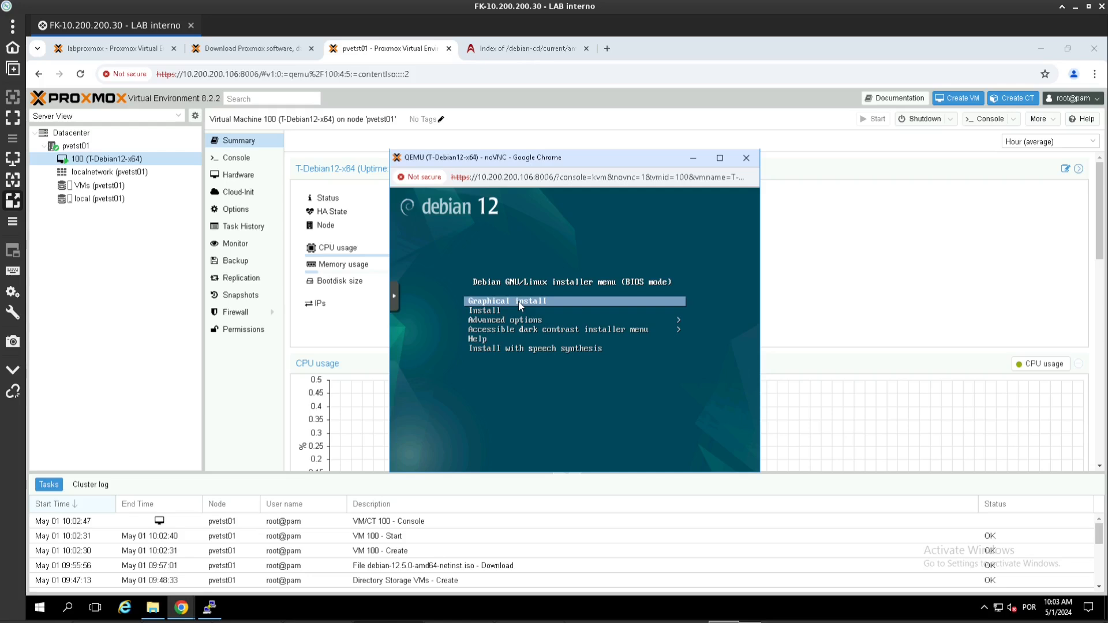
pyautogui.press('Return')
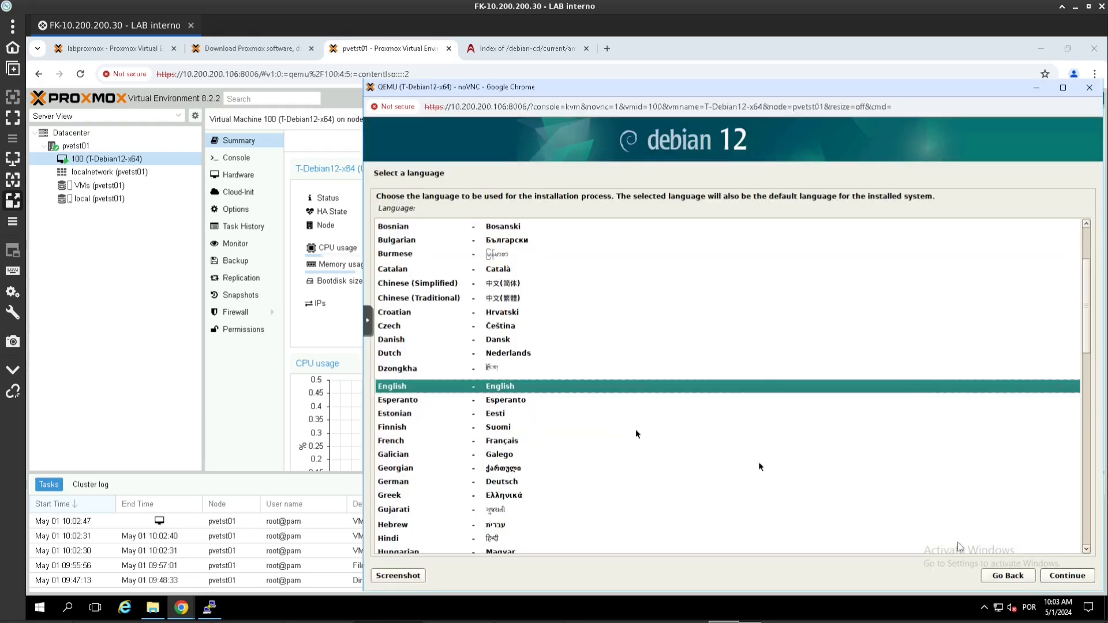
# Step: Choose English, location Brazil, the en_US.UTF-8 locale and the American English keyboard
pyautogui.click(1054, 579)
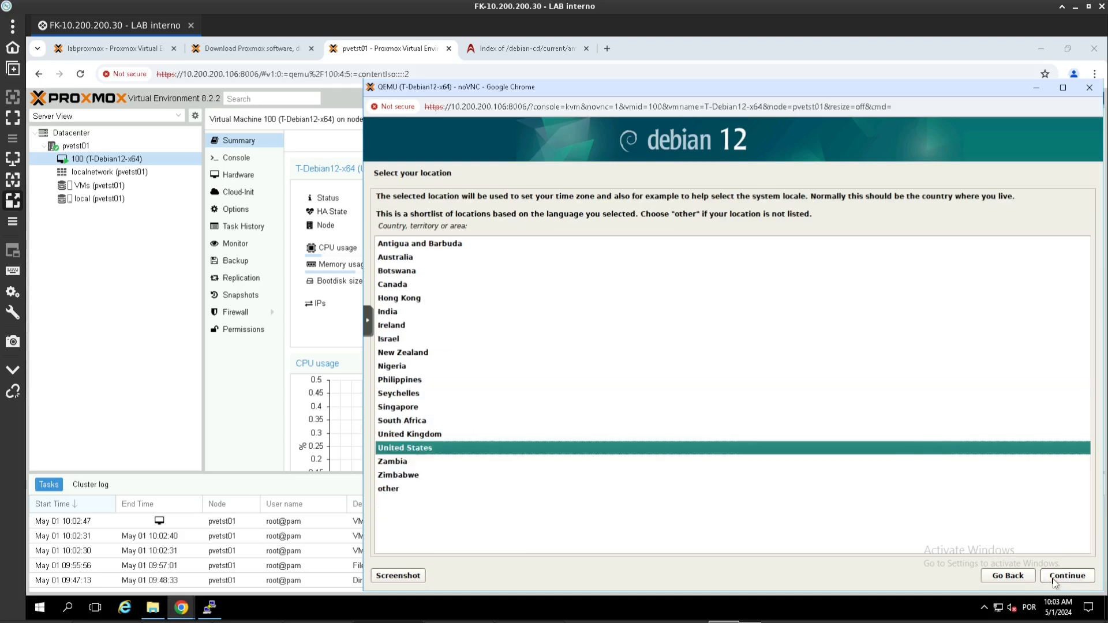
pyautogui.click(550, 494)
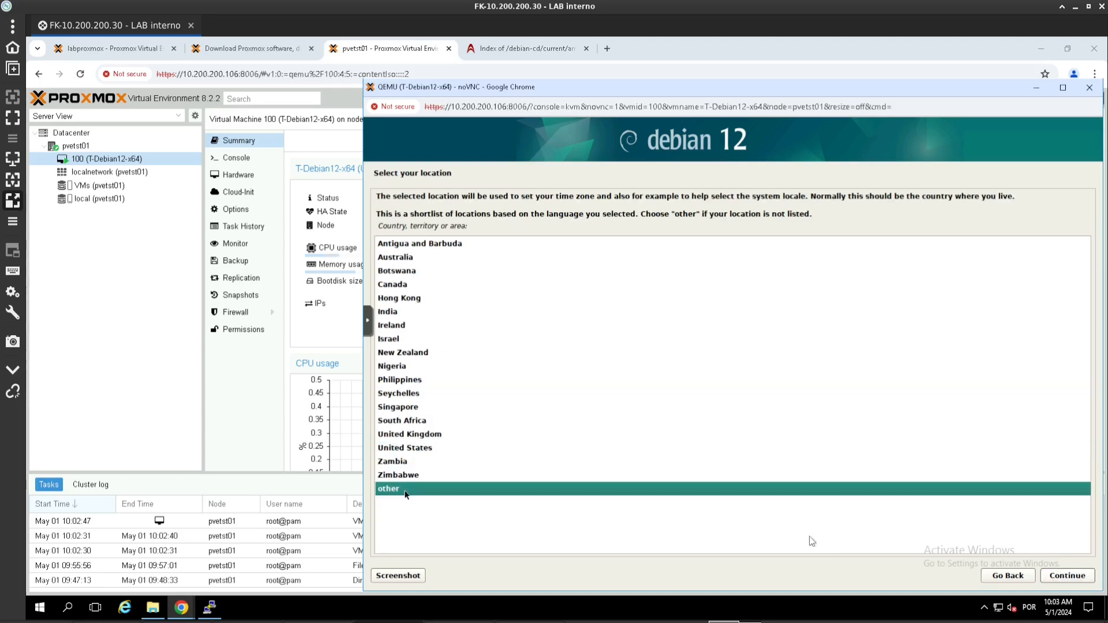
pyautogui.click(1061, 579)
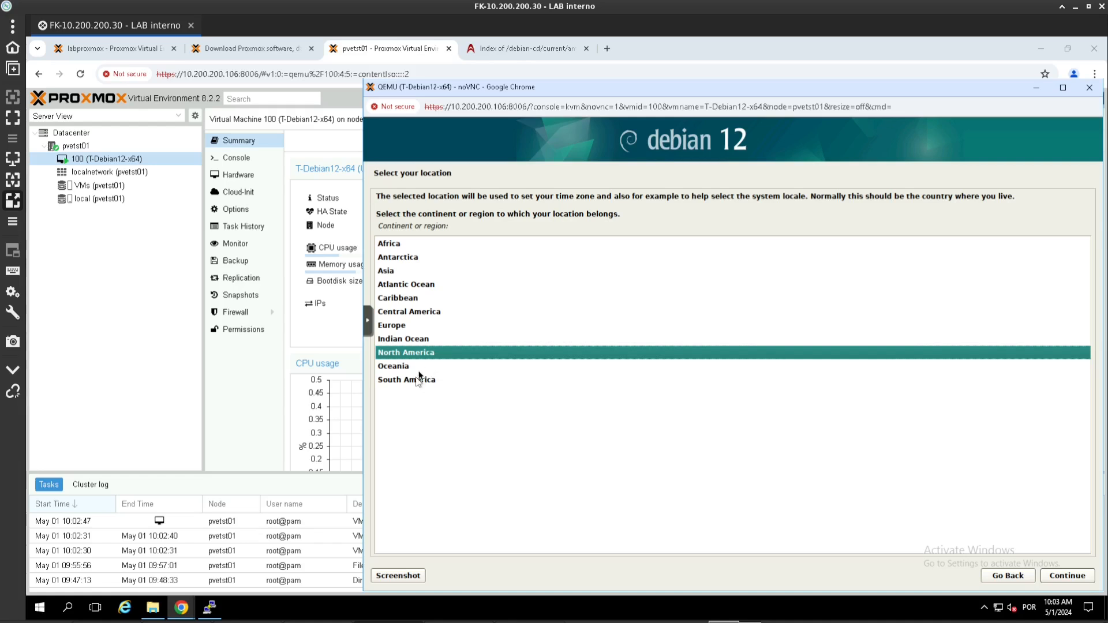
pyautogui.doubleClick(419, 378)
pyautogui.click(400, 271)
pyautogui.click(1045, 577)
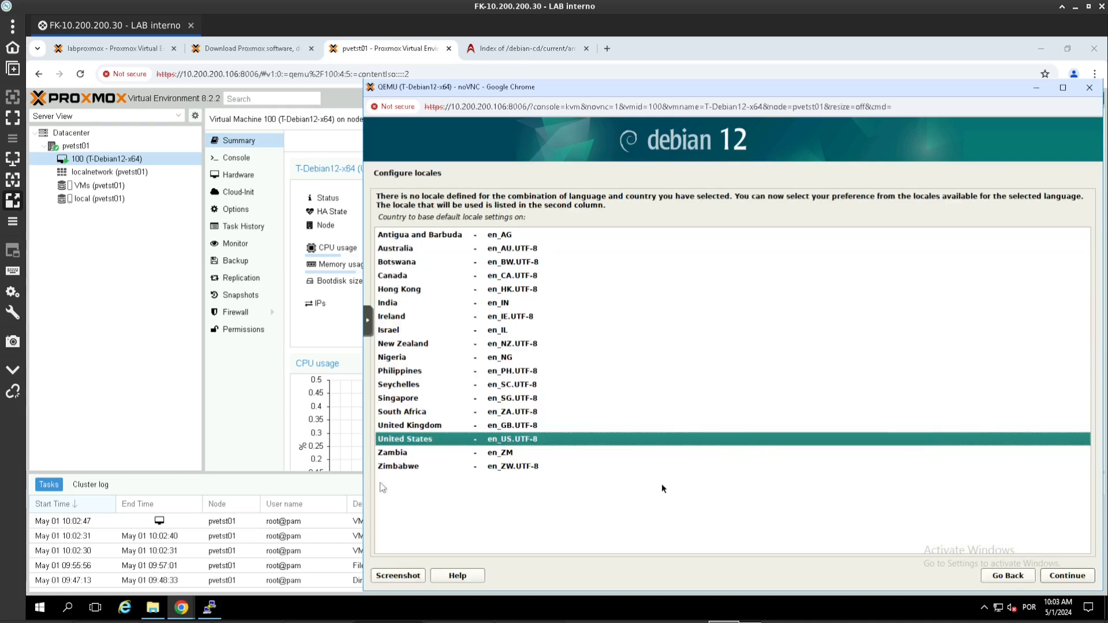
pyautogui.click(1056, 585)
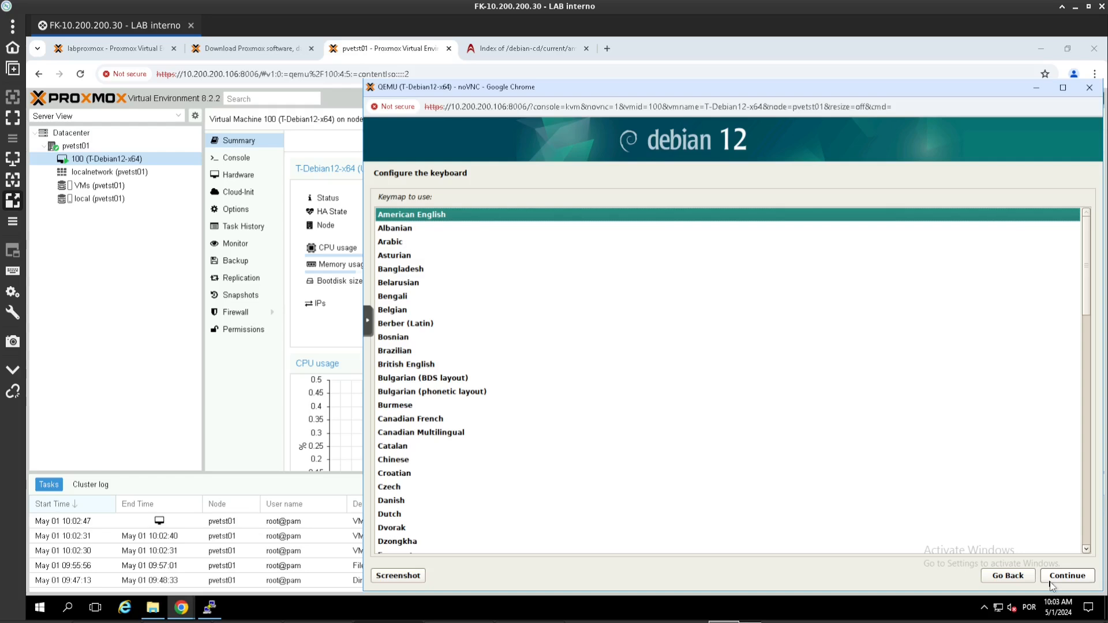
pyautogui.click(1050, 584)
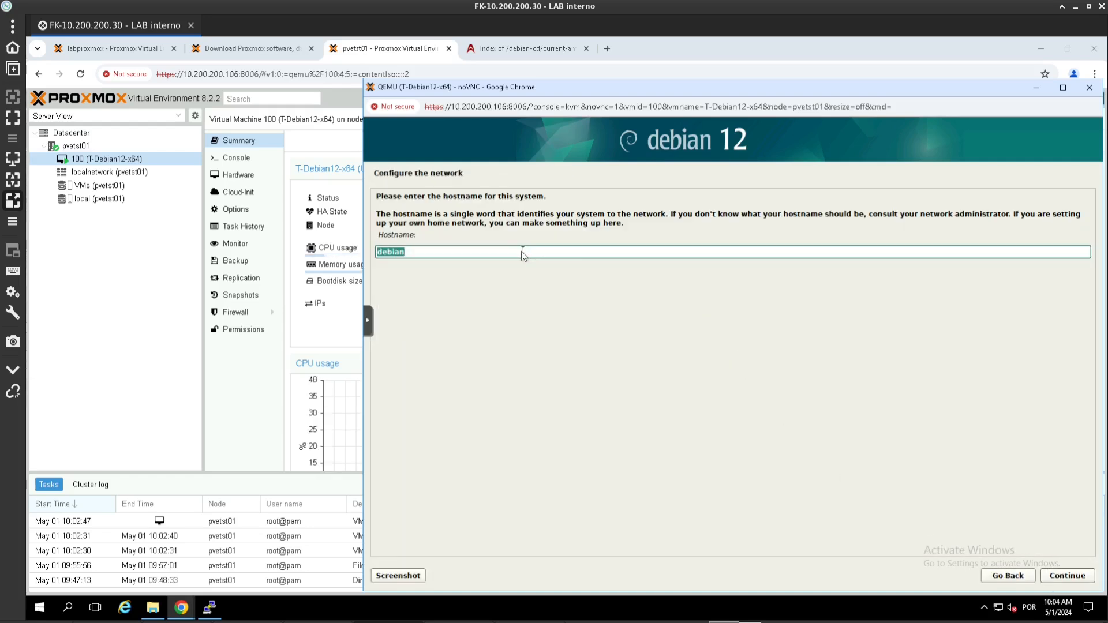
# Step: Keep hostname debian, leave the domain blank, and set the root password
pyautogui.click(1054, 576)
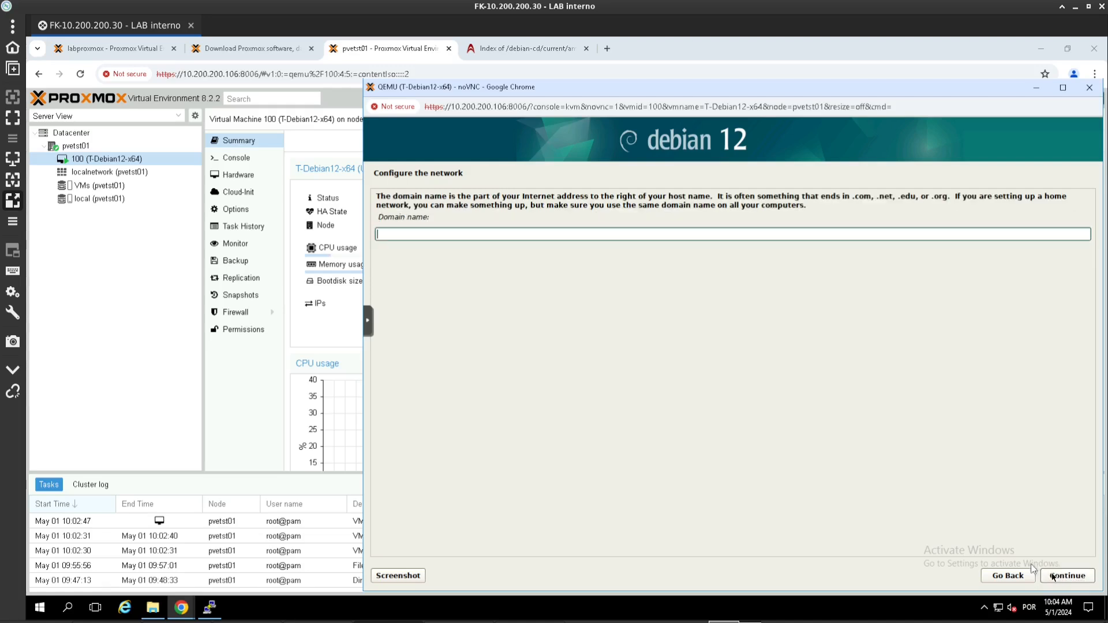
pyautogui.click(1053, 576)
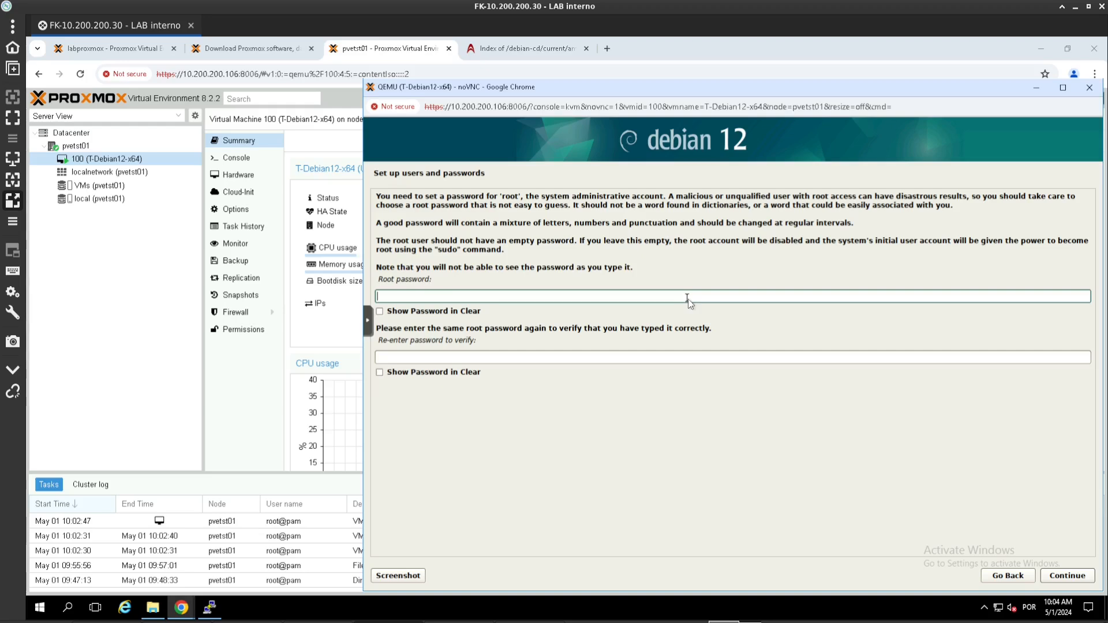
pyautogui.write('**********')
pyautogui.press('Tab')
pyautogui.press('Tab')
pyautogui.write('***********')
pyautogui.press('Return')
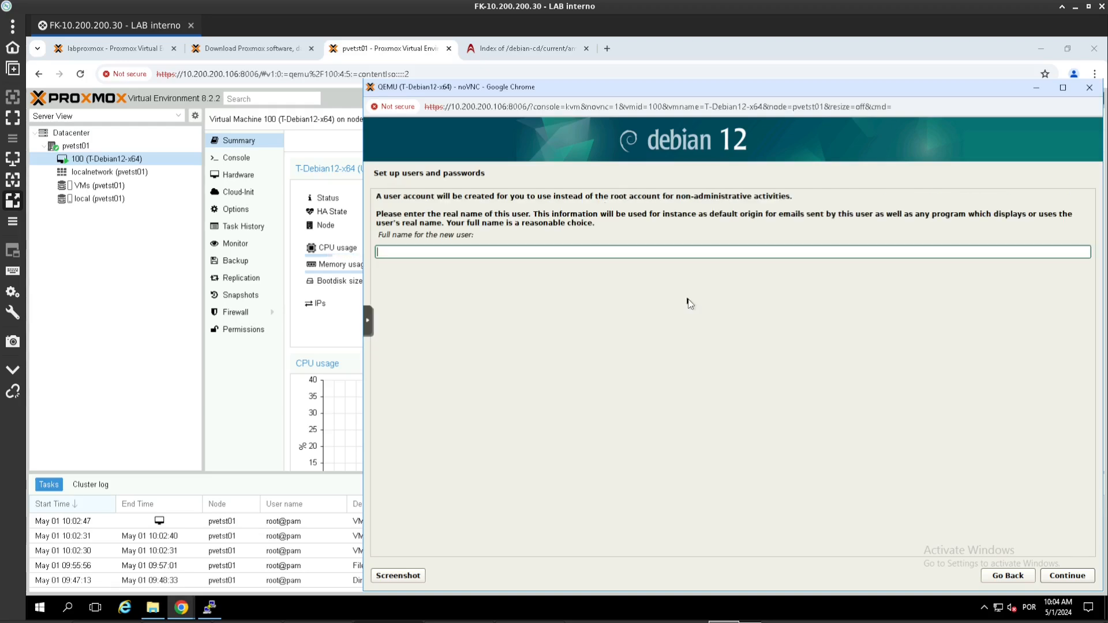
# Step: Create the user 'suporte' with its password and set the time zone to Mato Grosso
pyautogui.write('suporte')
pyautogui.press('Return')
pyautogui.press('Return')
pyautogui.write('**********')
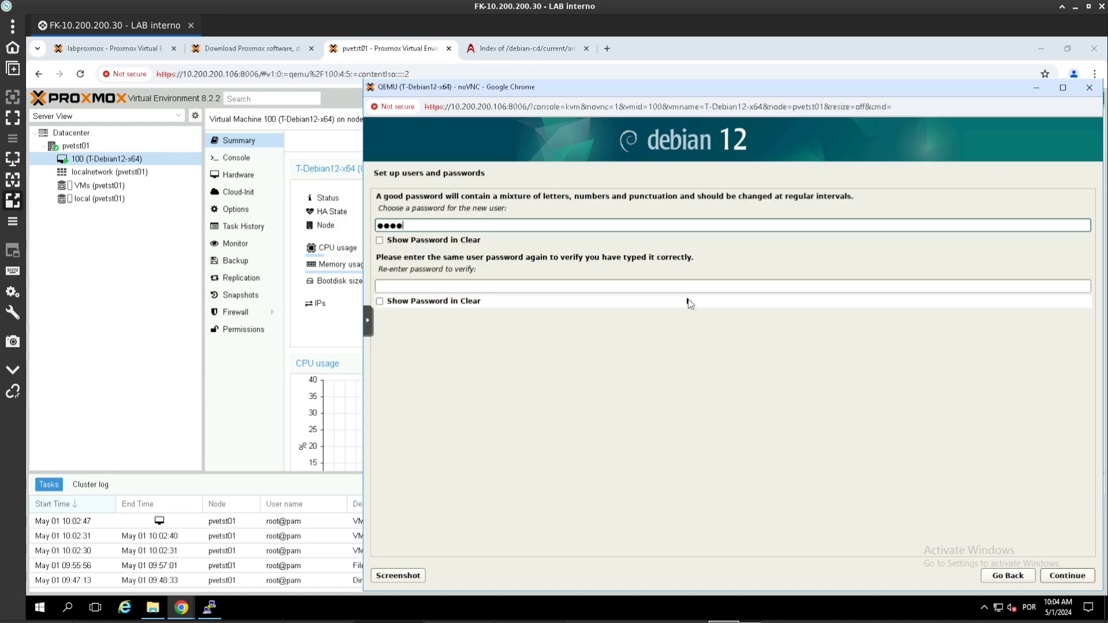
pyautogui.press('Tab')
pyautogui.press('Tab')
pyautogui.write('**********')
pyautogui.press('Return')
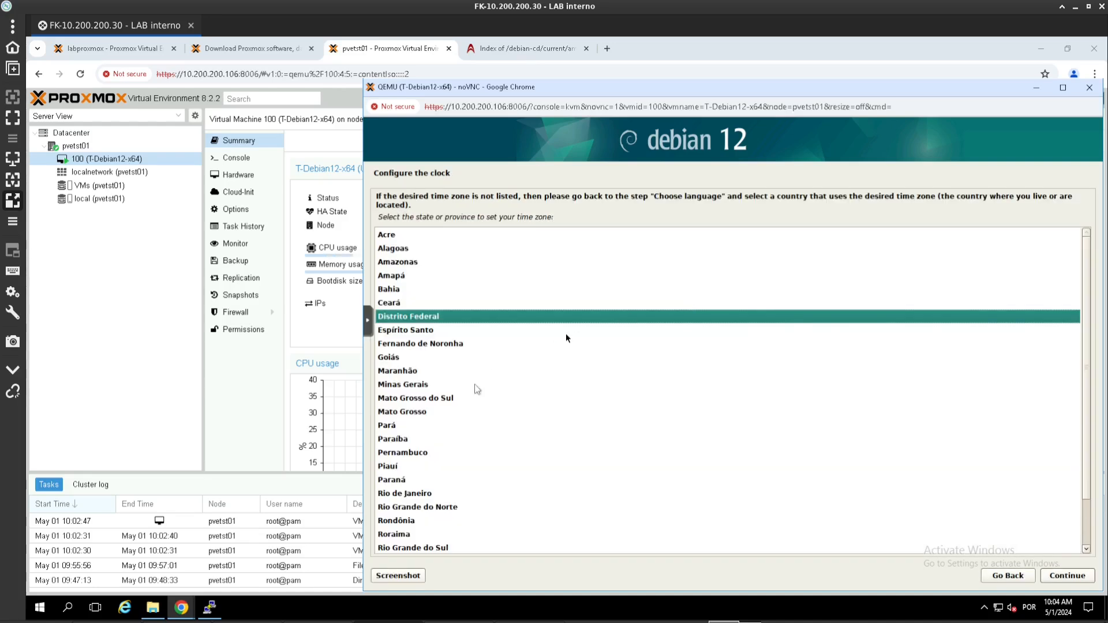
pyautogui.click(415, 417)
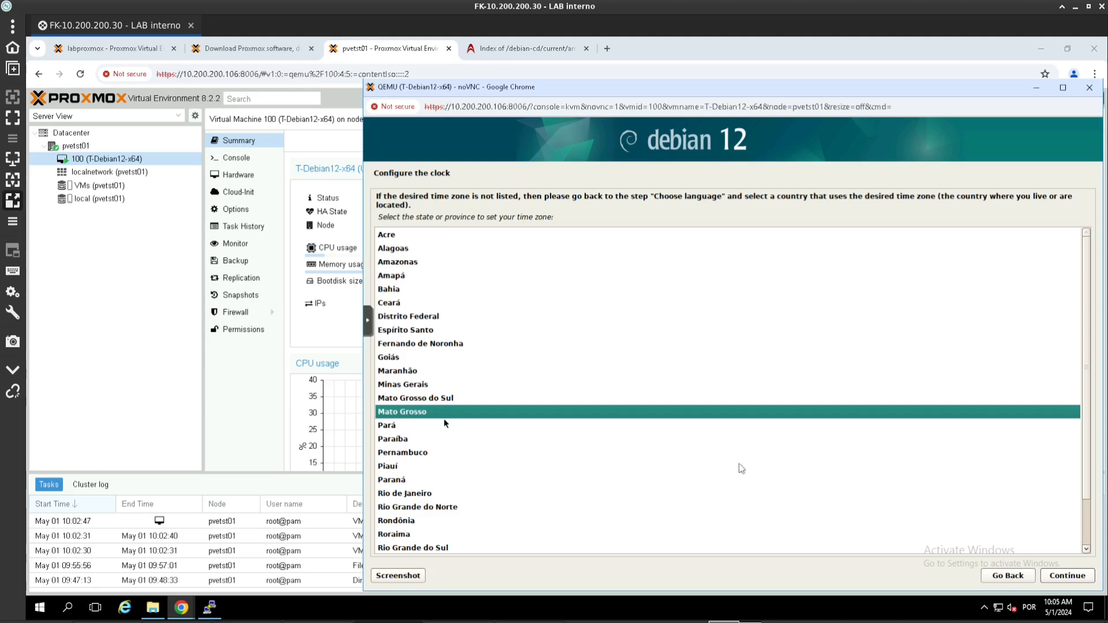
pyautogui.click(1055, 578)
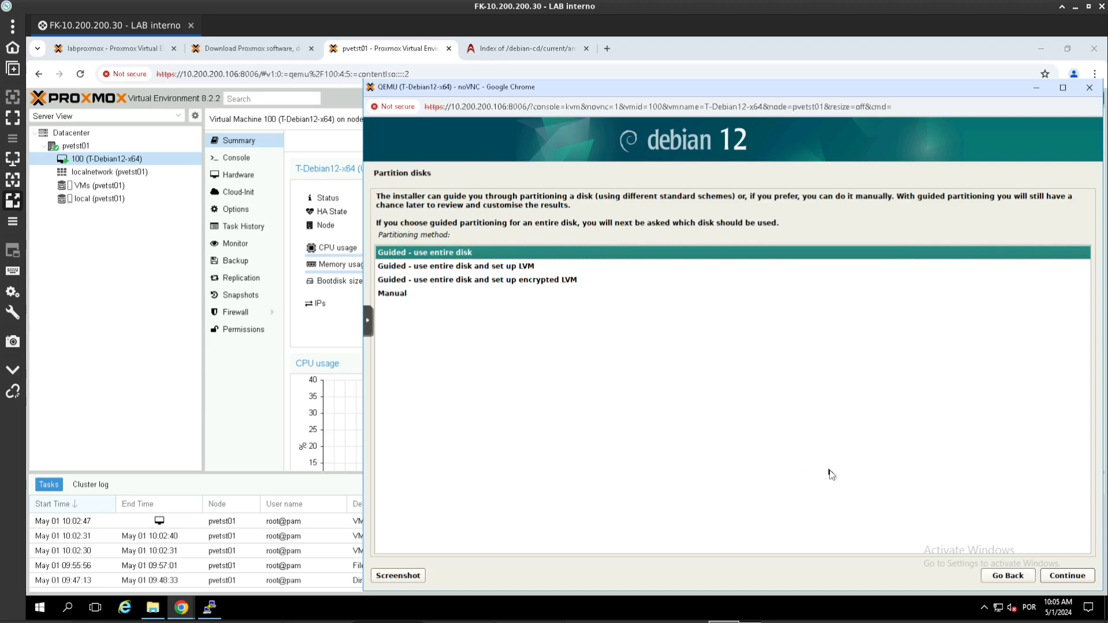
# Step: Guided-partition the QEMU disk with all files in one partition and write the changes
pyautogui.click(1058, 578)
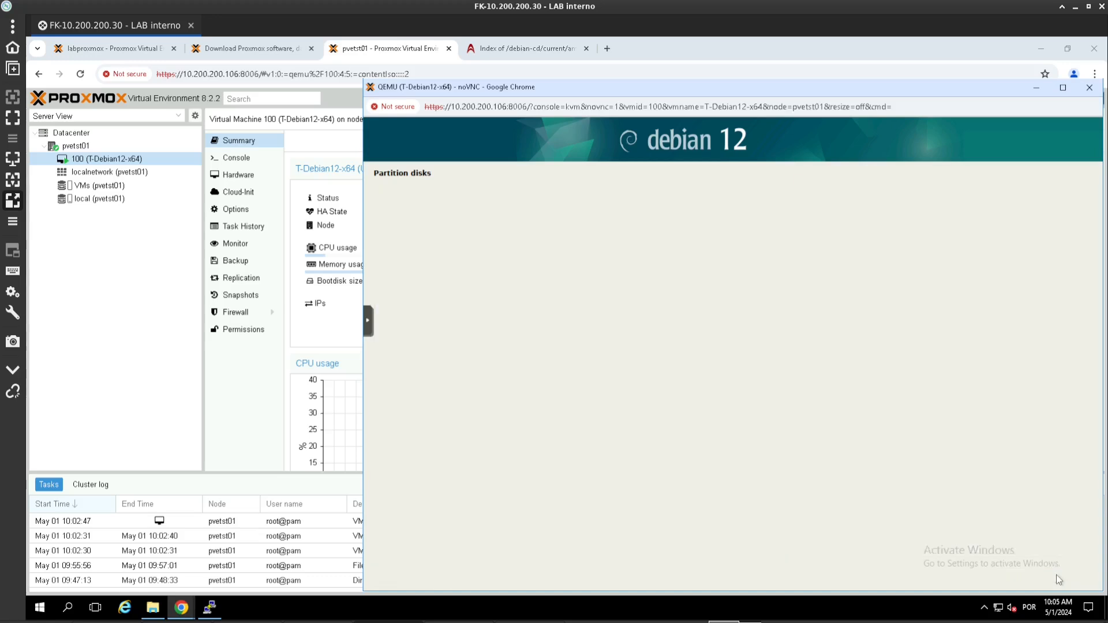
pyautogui.click(1058, 578)
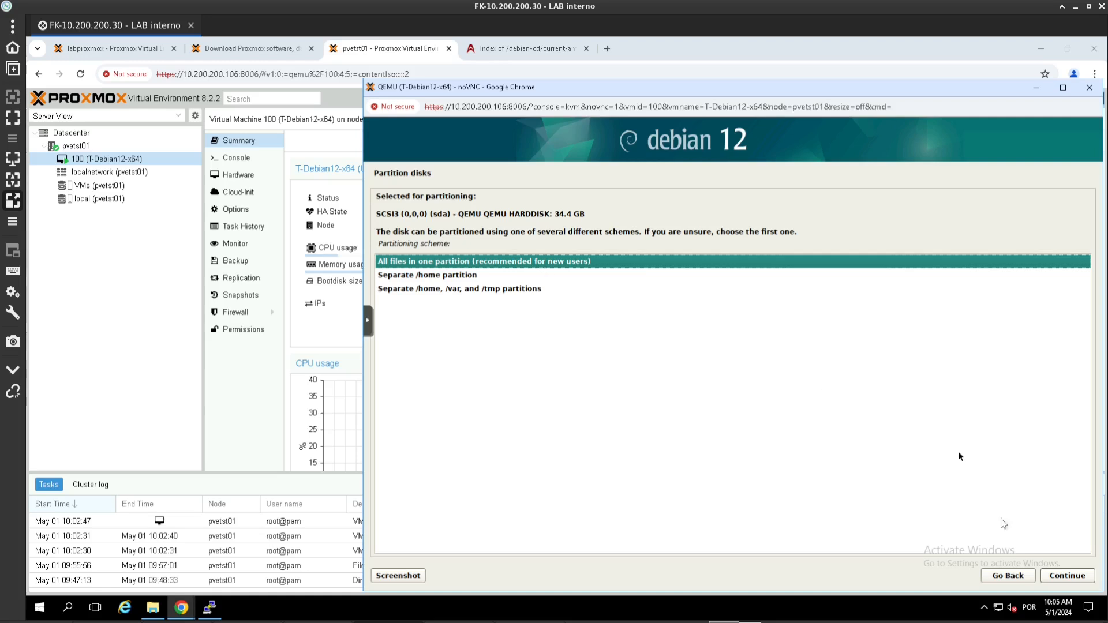
pyautogui.click(1060, 577)
pyautogui.click(1060, 578)
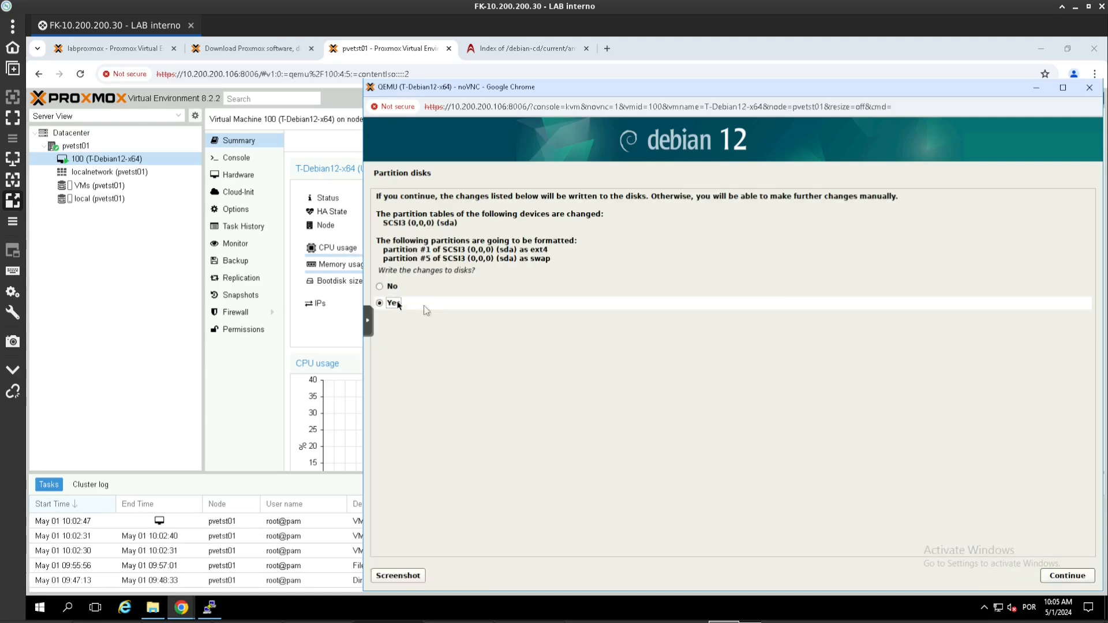
pyautogui.click(1084, 576)
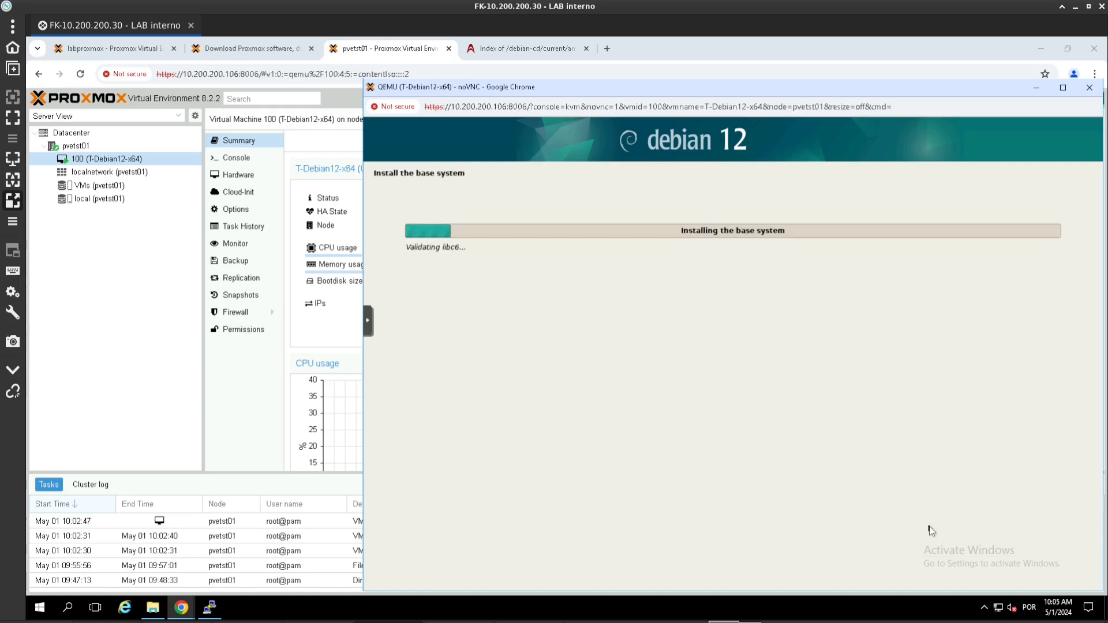
pyautogui.click(1035, 90)
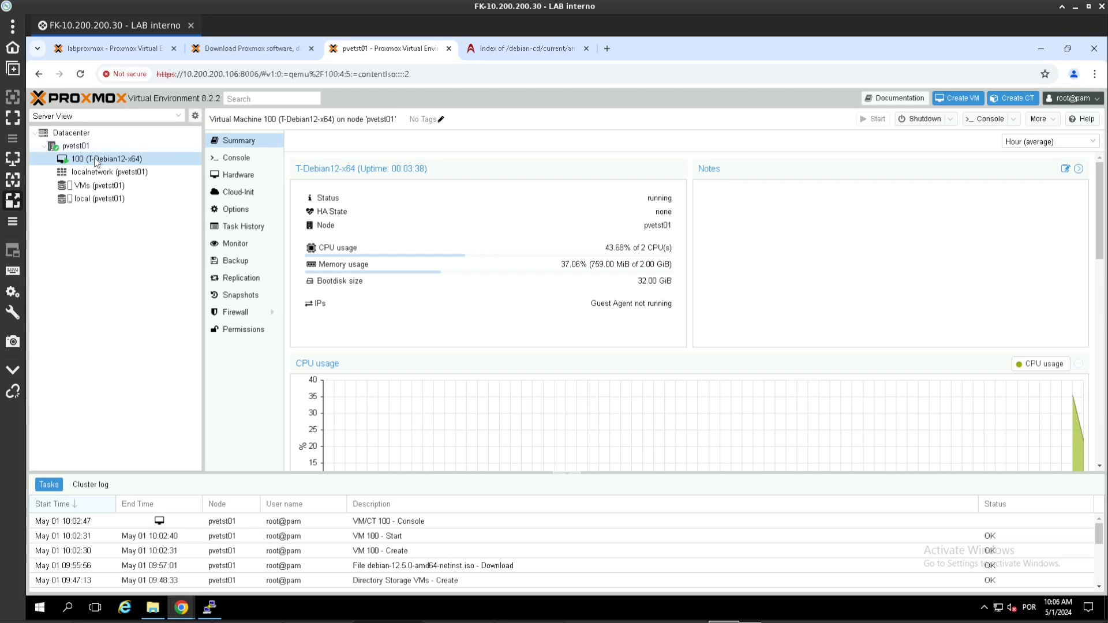
pyautogui.hotkey('alt', 'Tab')
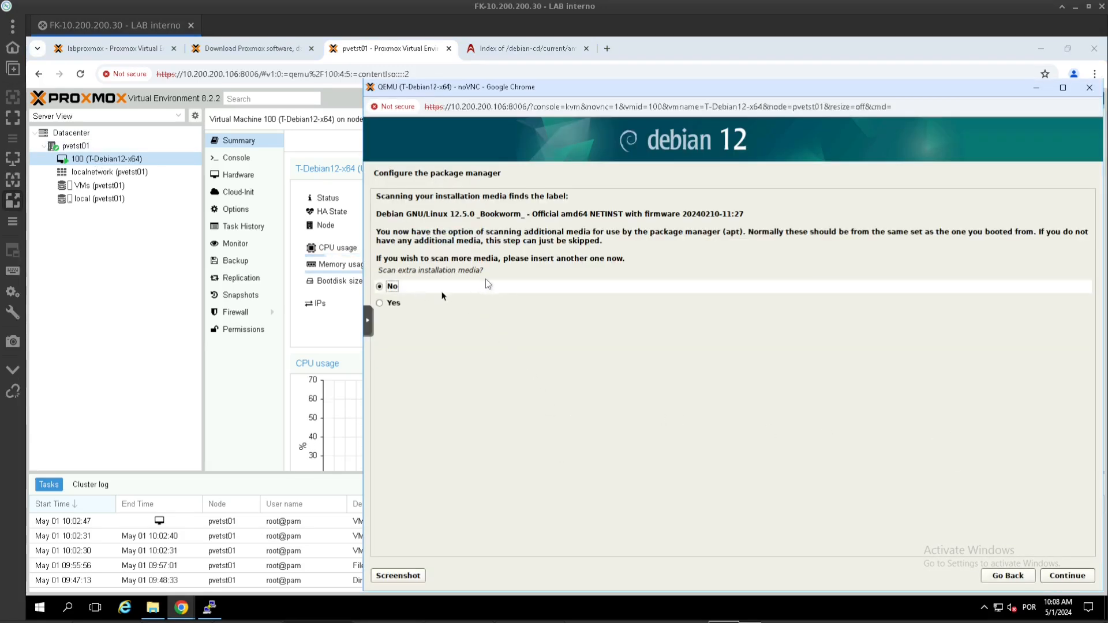
# Step: Skip extra media and use the Brazil deb.debian.org mirror with no HTTP proxy
pyautogui.click(1055, 576)
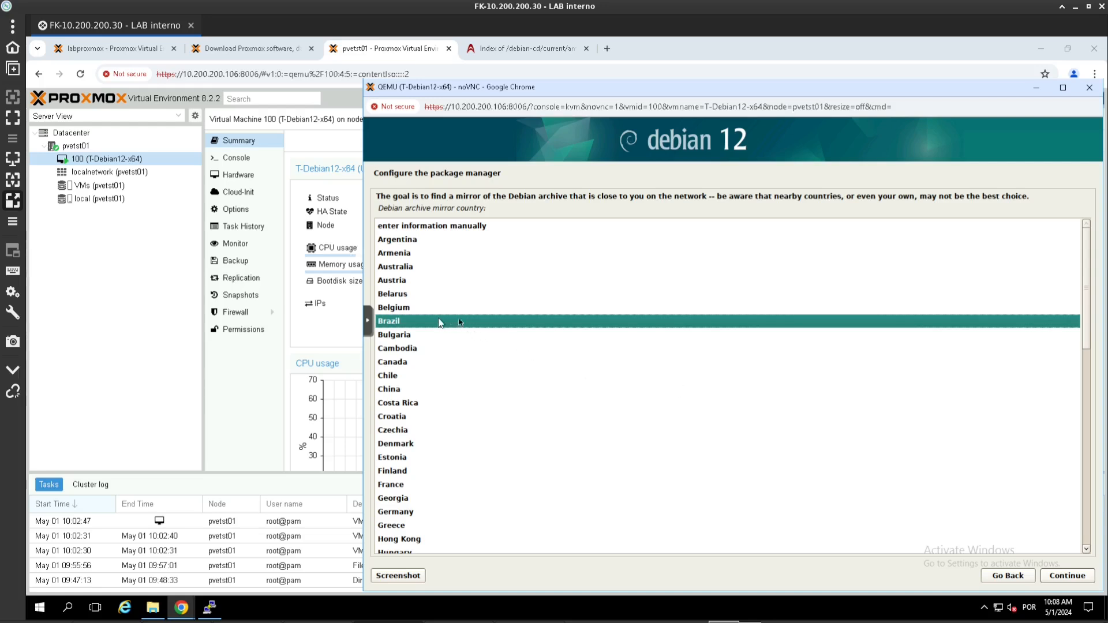
pyautogui.click(1055, 575)
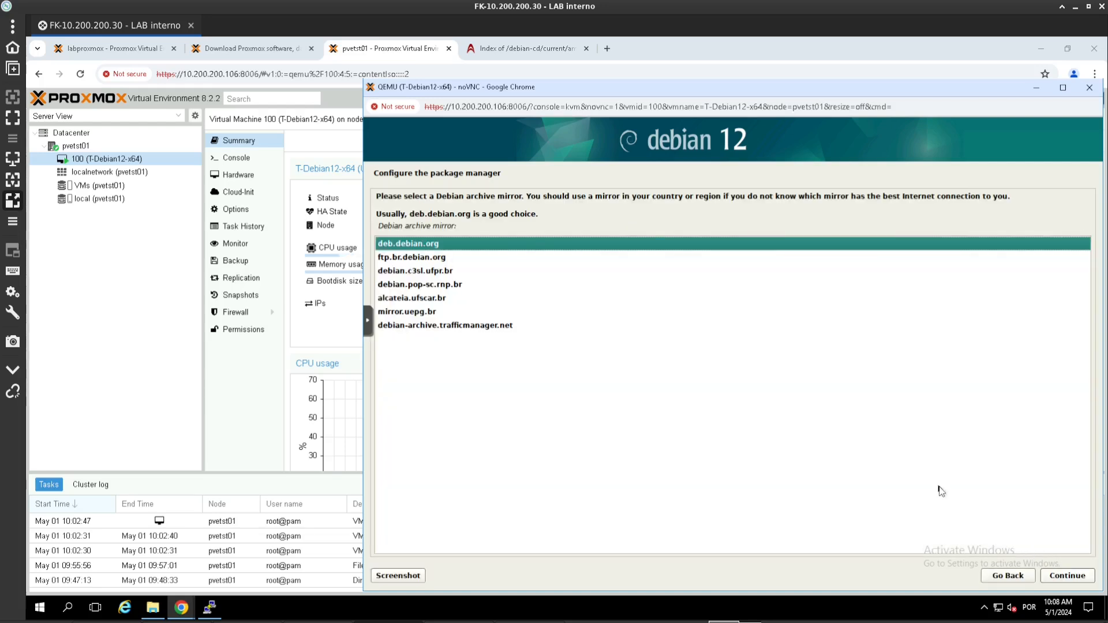
pyautogui.click(1059, 574)
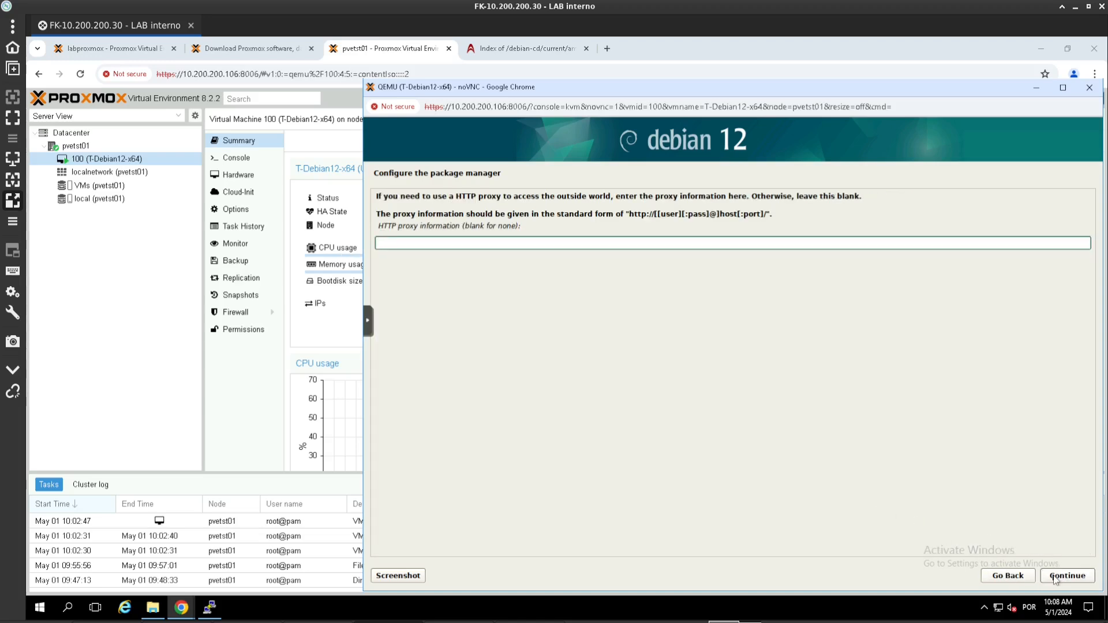
pyautogui.click(1054, 576)
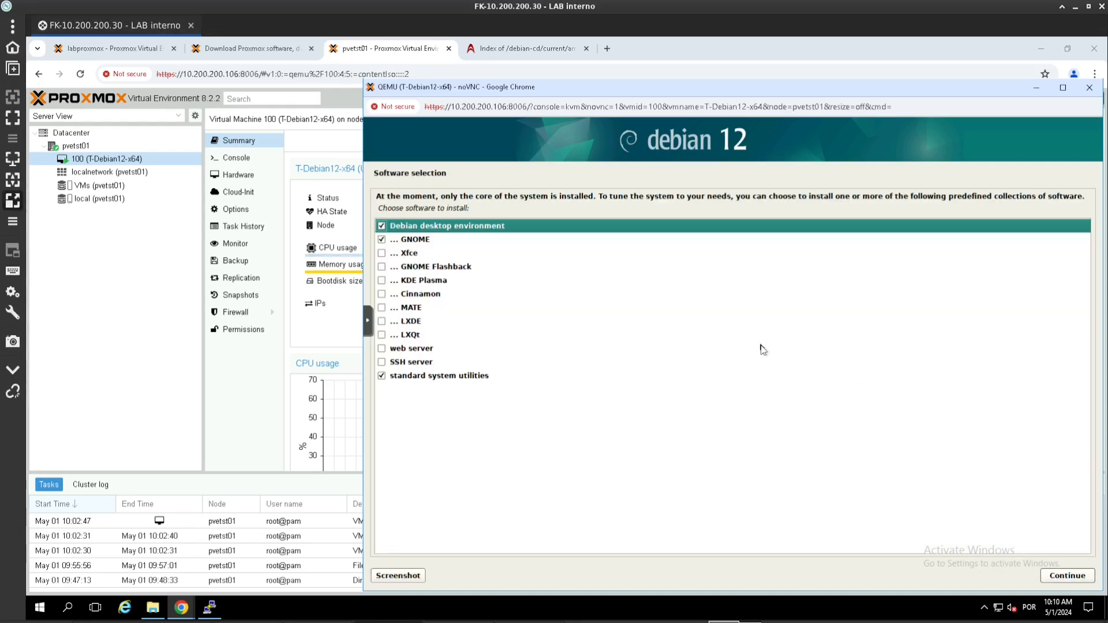
# Step: Deselect the Debian desktop and GNOME, add SSH server, and install the software
pyautogui.click(385, 226)
pyautogui.click(390, 240)
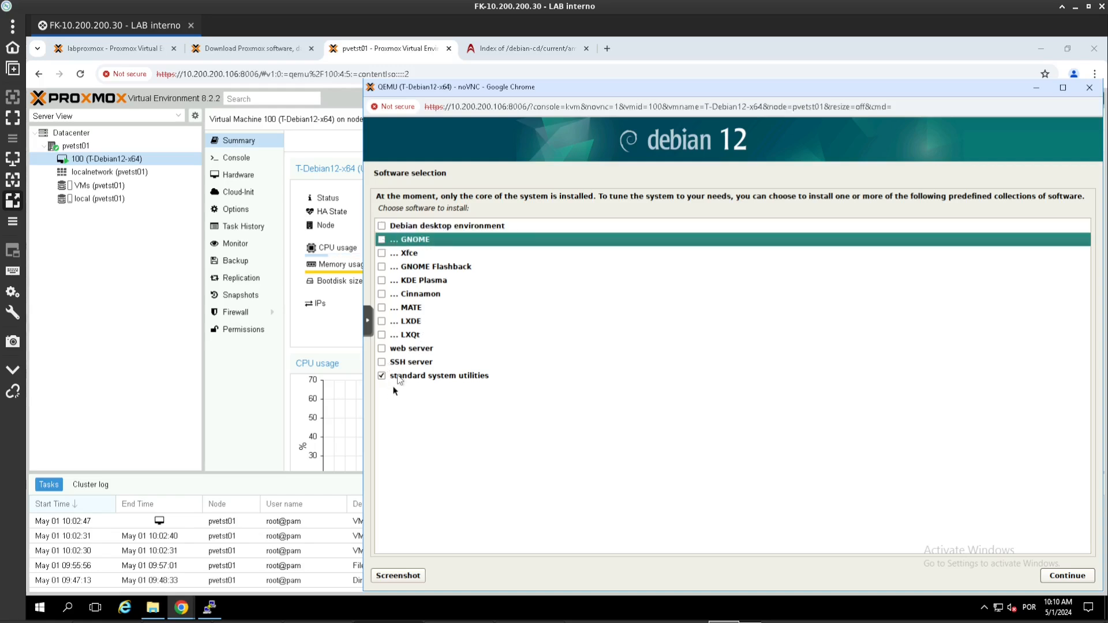
pyautogui.click(382, 363)
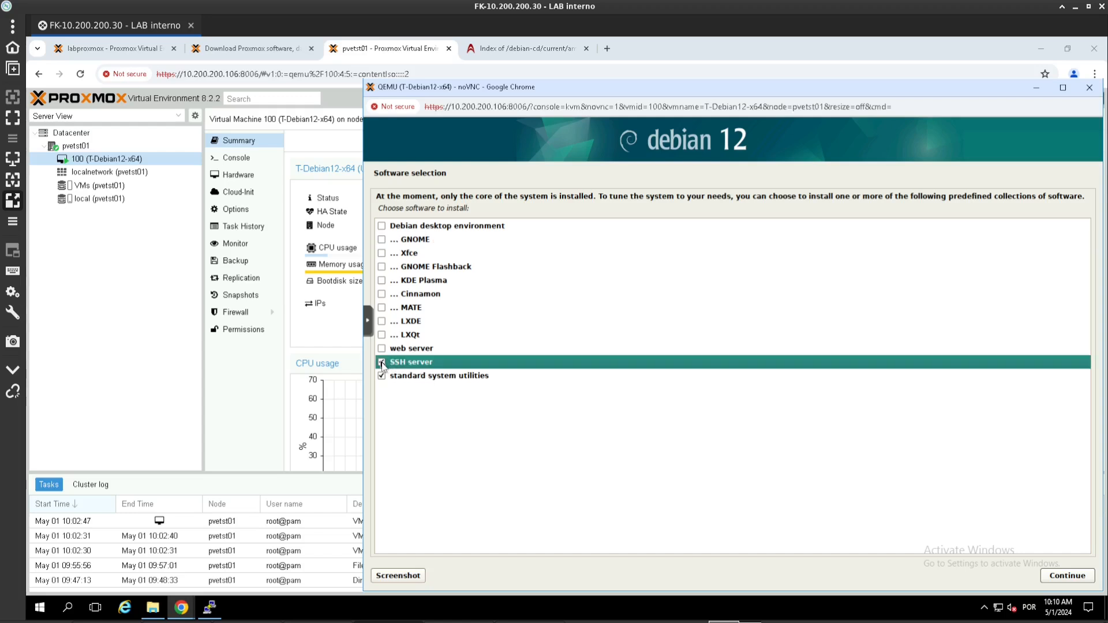
pyautogui.click(1066, 575)
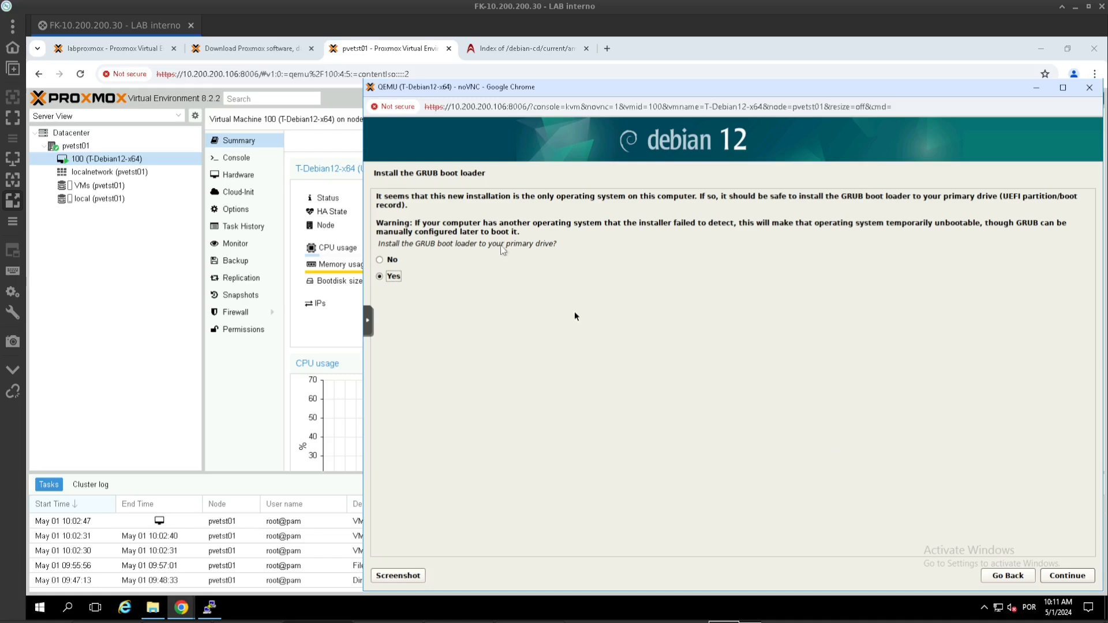
# Step: Install GRUB on /dev/sda and finish the installation to reboot
pyautogui.click(1066, 575)
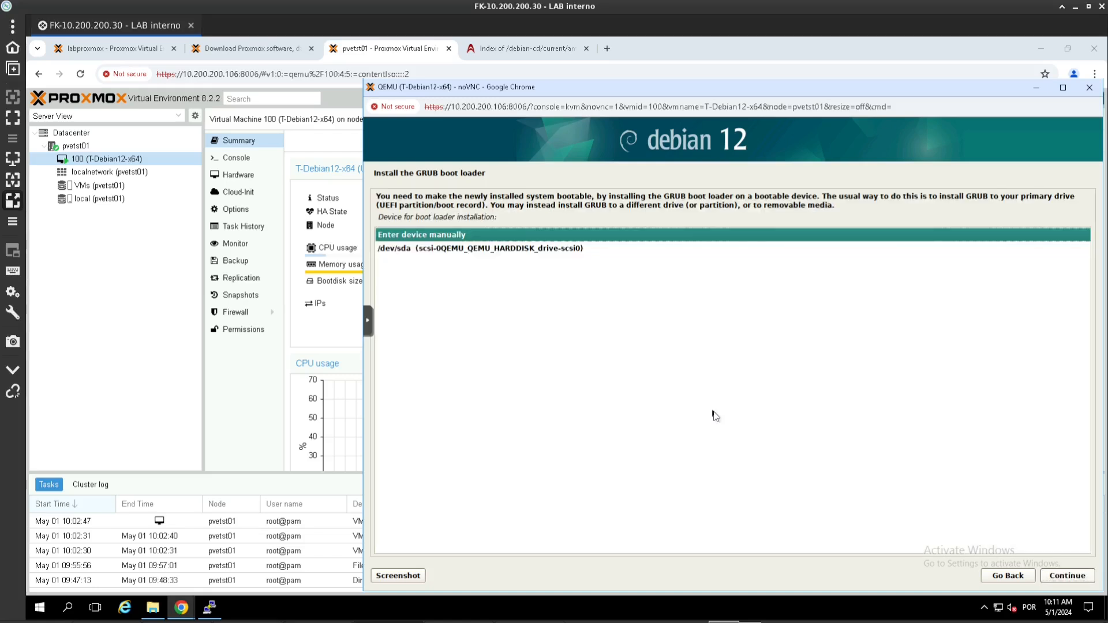
pyautogui.click(453, 249)
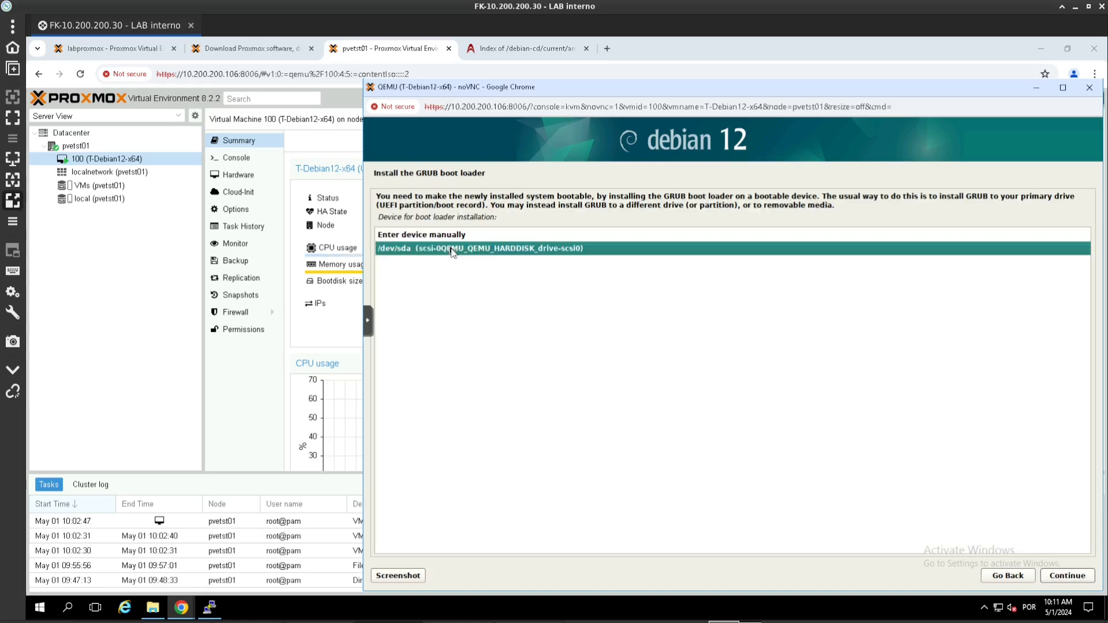
pyautogui.click(1058, 575)
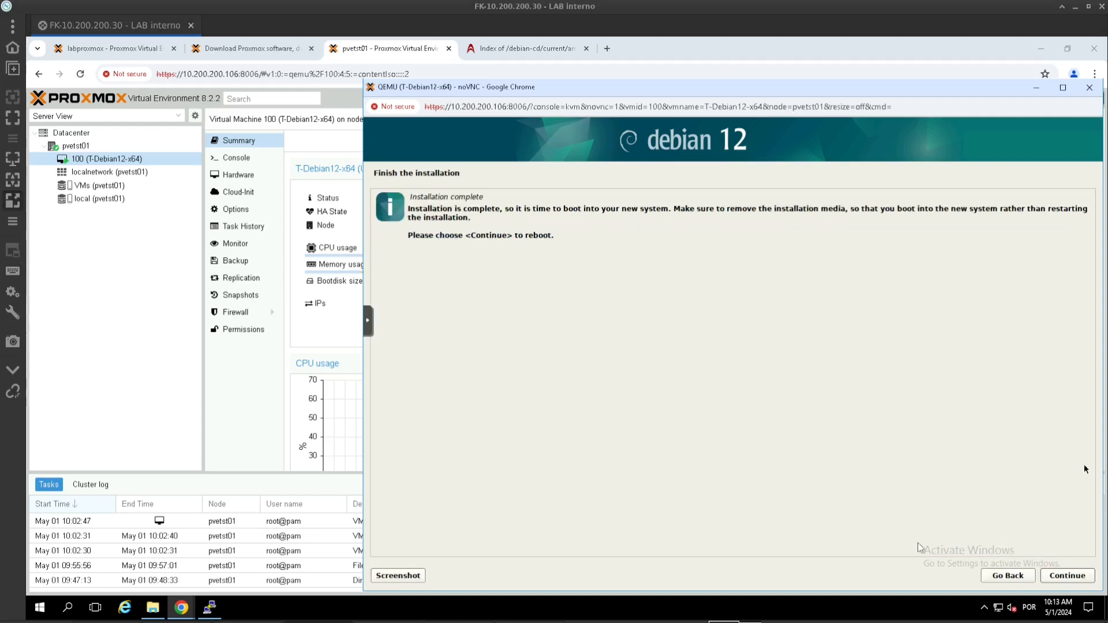
pyautogui.click(1065, 576)
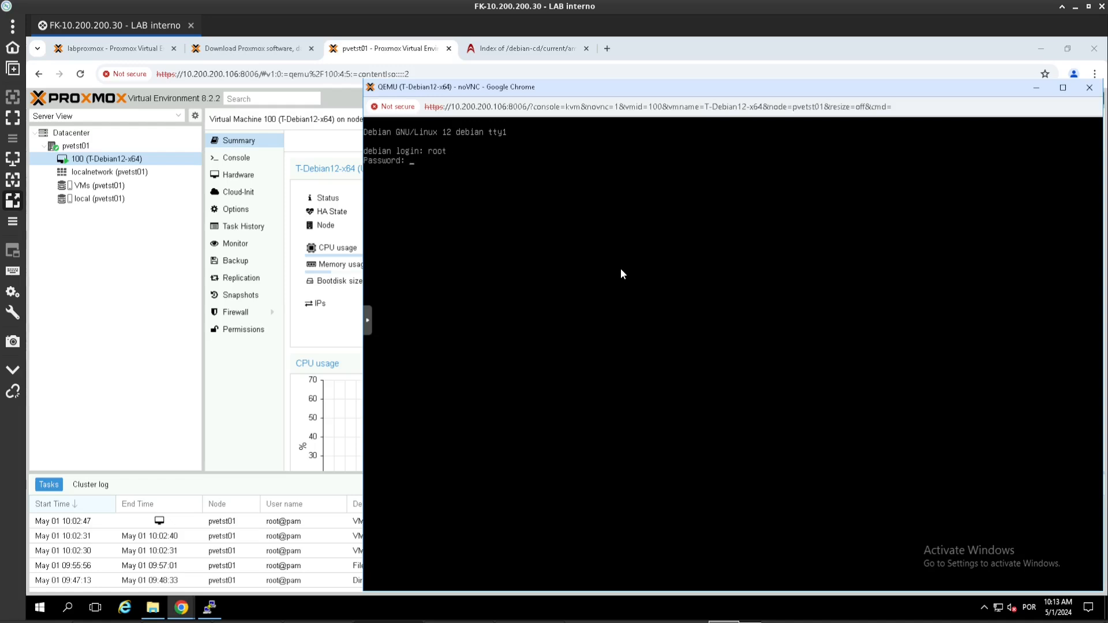
# Step: Log in as root, run df -hT to check disk usage, then return to the VM Summary
pyautogui.press('Return')
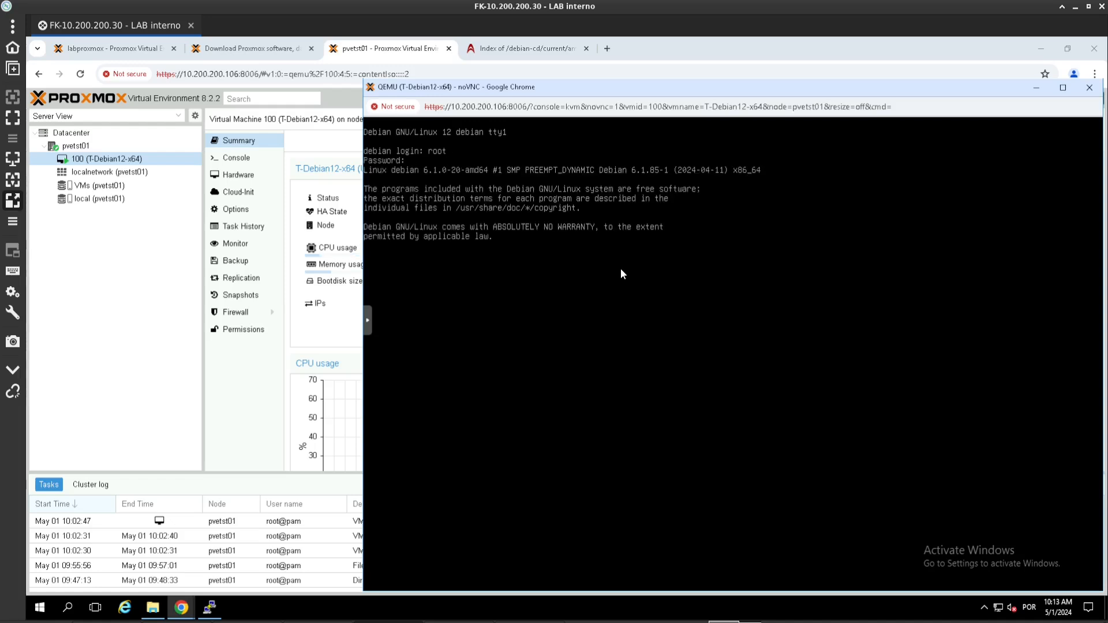
pyautogui.write('df -hT')
pyautogui.press('Return')
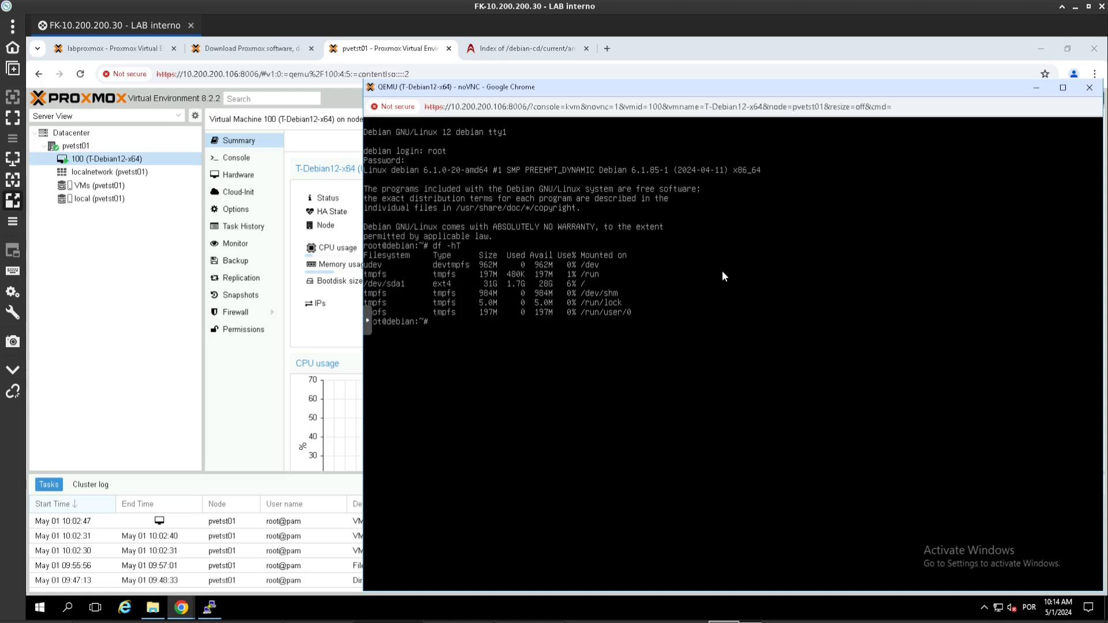
pyautogui.click(352, 333)
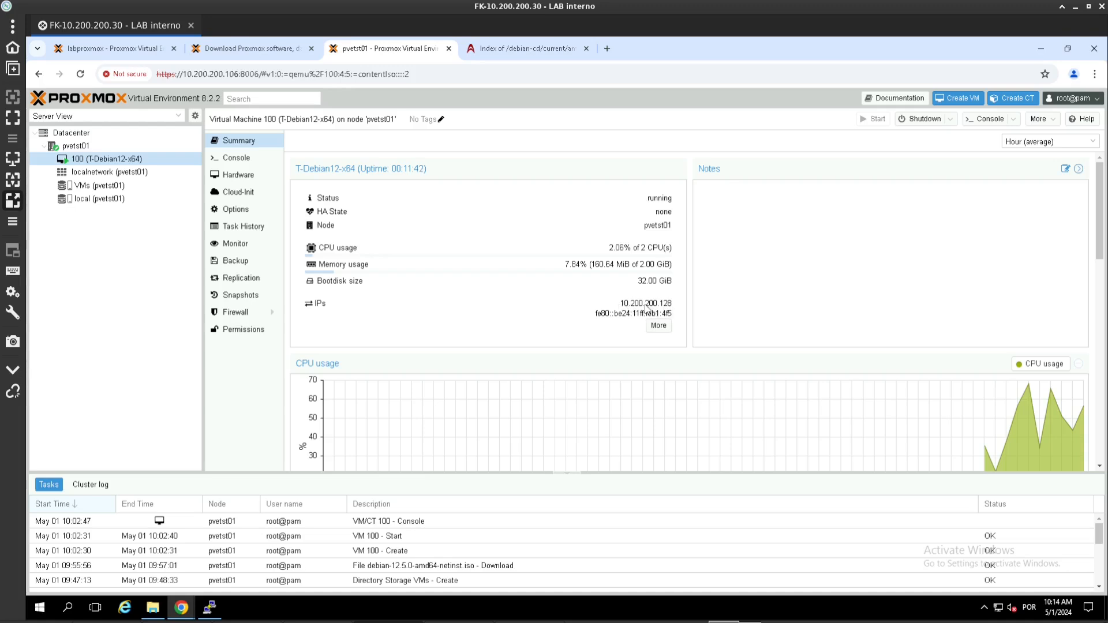
# Step: Open a new PuTTY SSH session to 10.200.200.128 and accept its host key
pyautogui.click(209, 607)
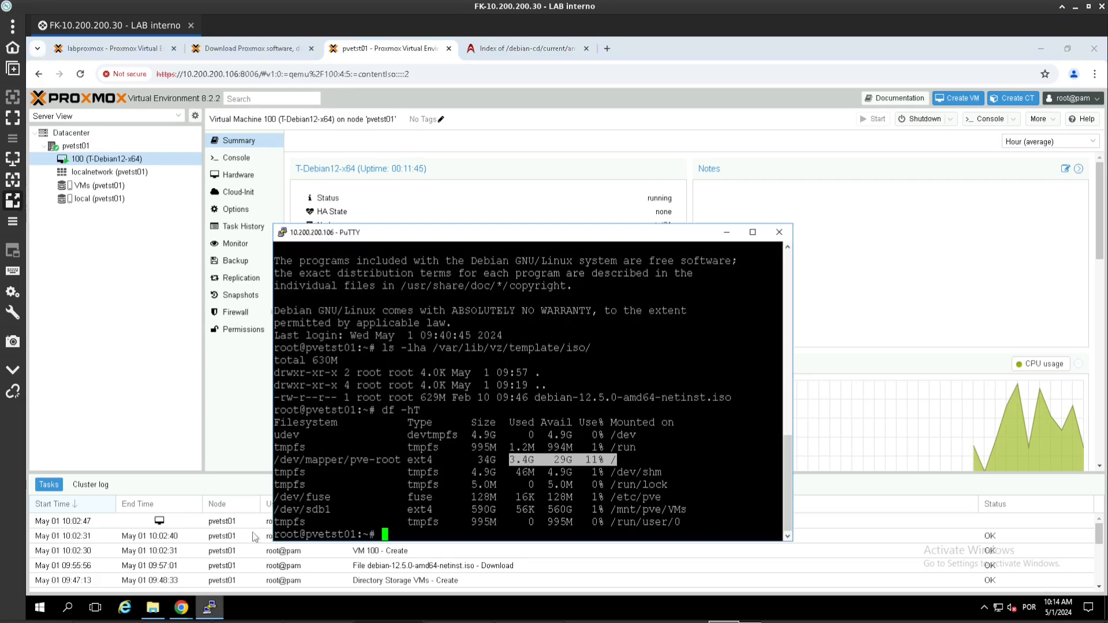
pyautogui.click(282, 232)
pyautogui.click(315, 370)
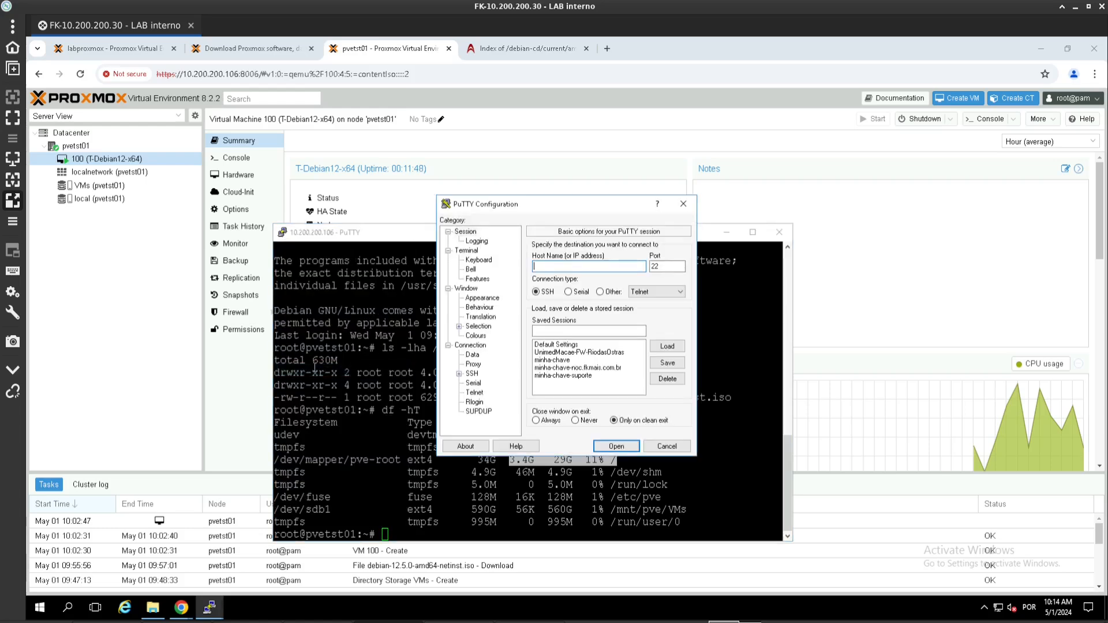
pyautogui.write('10.200.200.128')
pyautogui.press('Return')
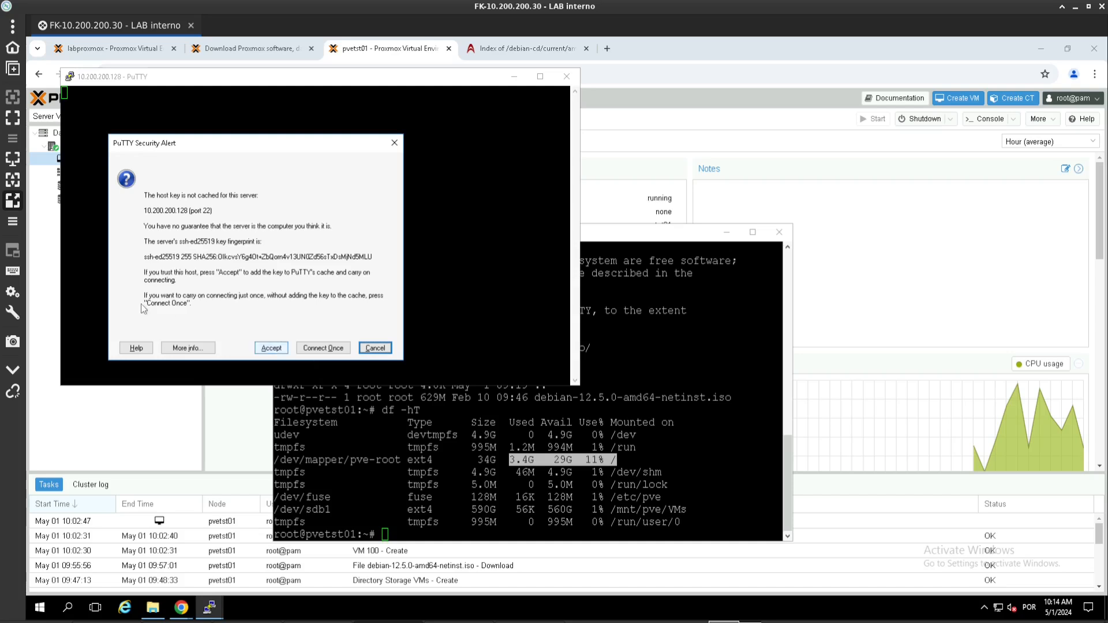
pyautogui.click(270, 348)
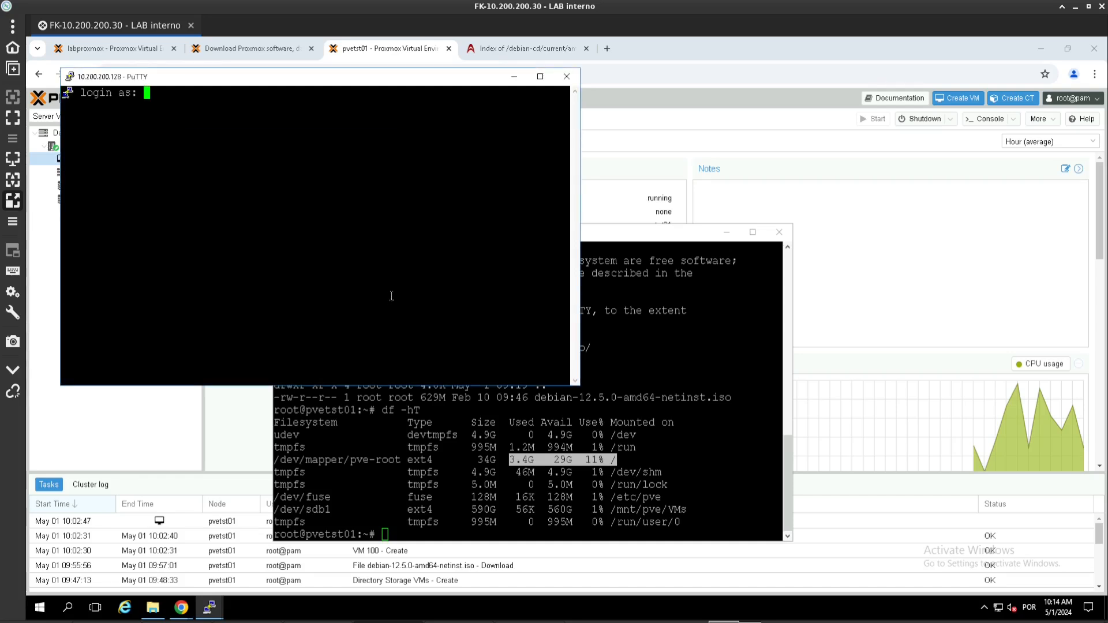
# Step: Log in as suporte, become root with su -, run apt upgrade, then poweroff
pyautogui.write('suporte')
pyautogui.press('Return')
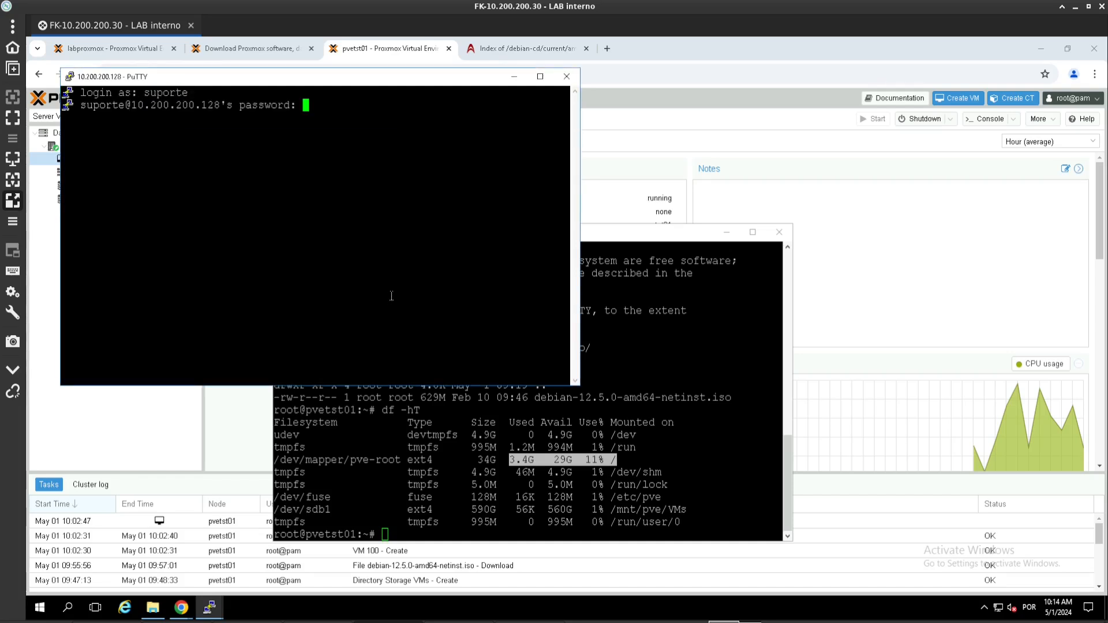
pyautogui.press('Return')
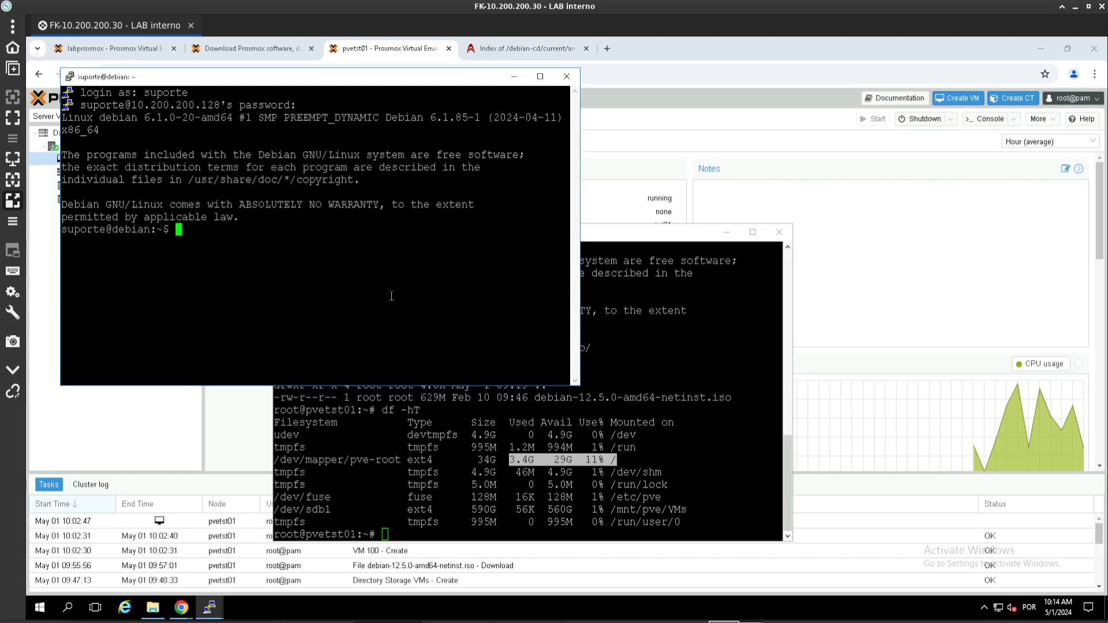
pyautogui.write('su -')
pyautogui.press('Return')
pyautogui.press('Return')
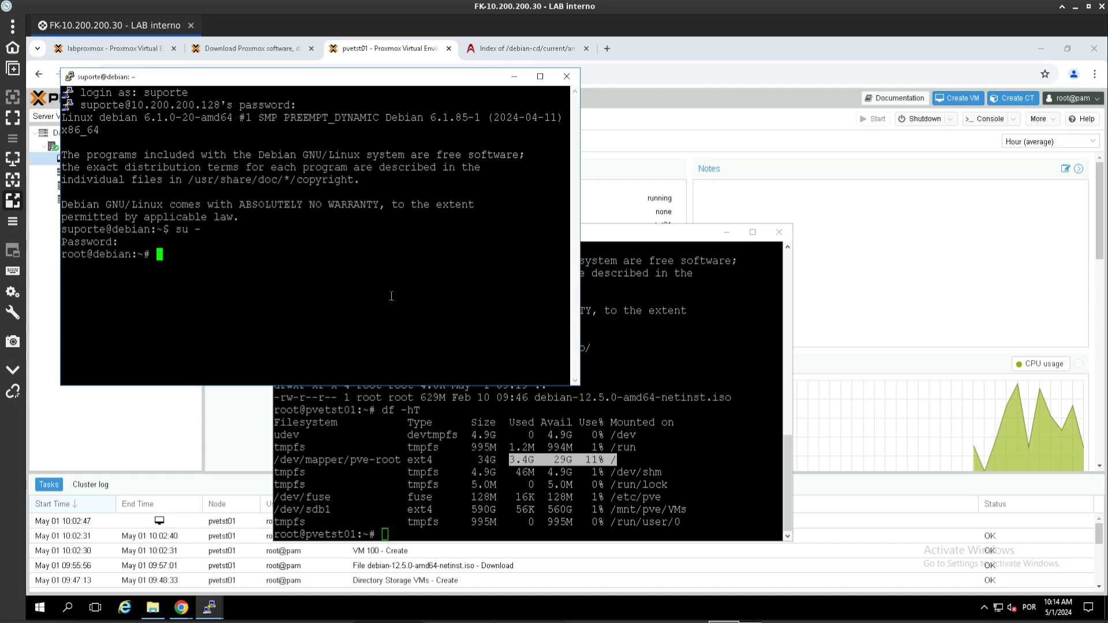
pyautogui.write('apt upgrade')
pyautogui.press('Return')
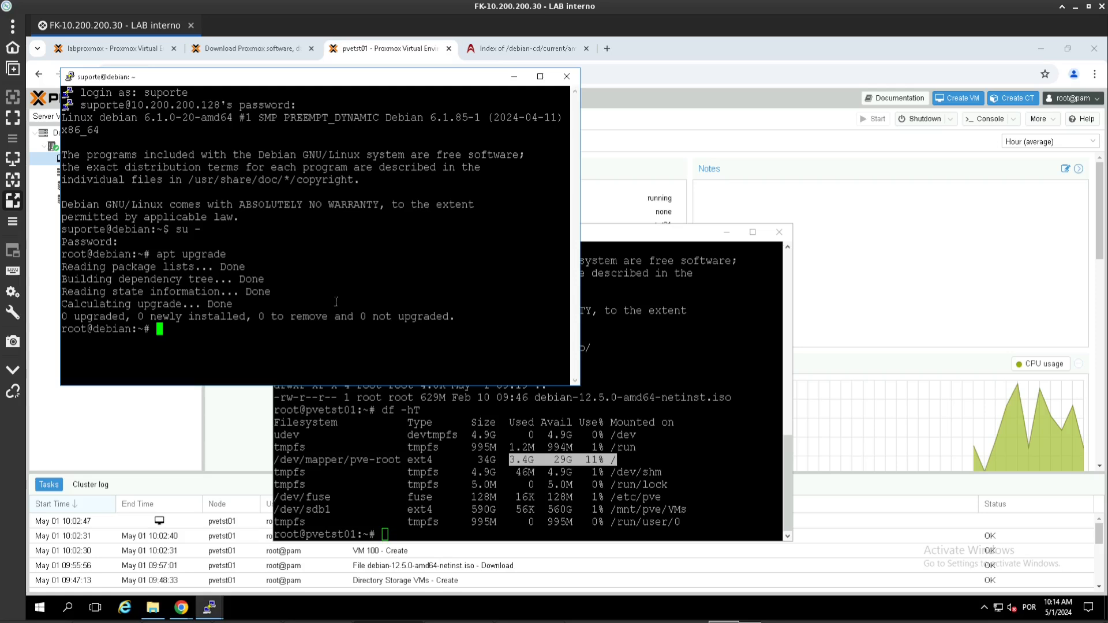
pyautogui.write('poweroff')
pyautogui.press('Return')
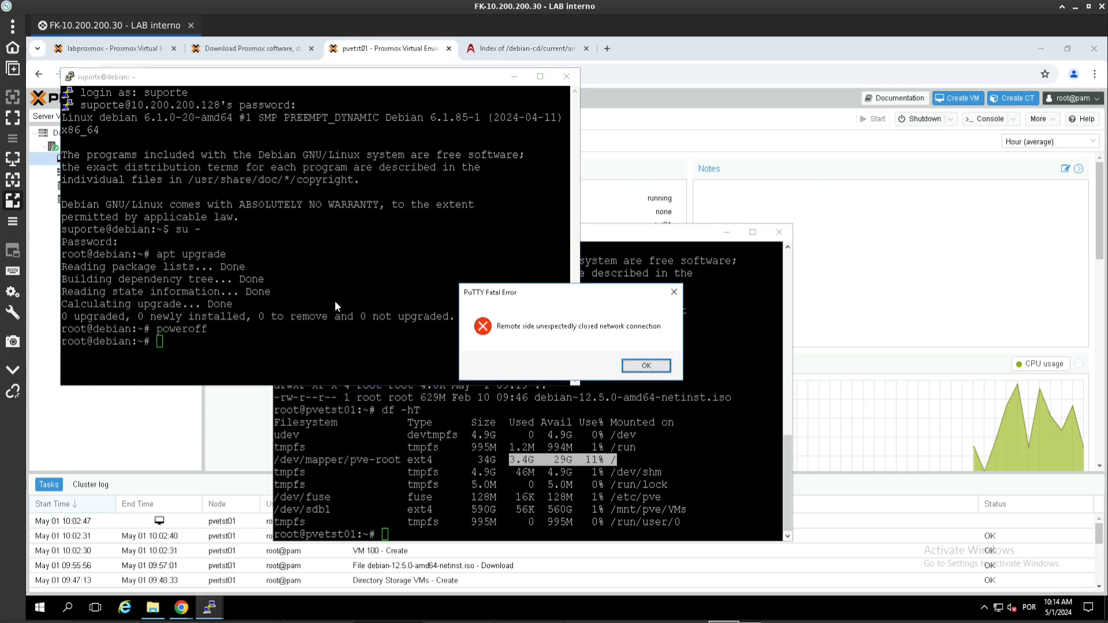
# Step: Dismiss the lost-connection error and close the PuTTY terminal session
pyautogui.click(646, 366)
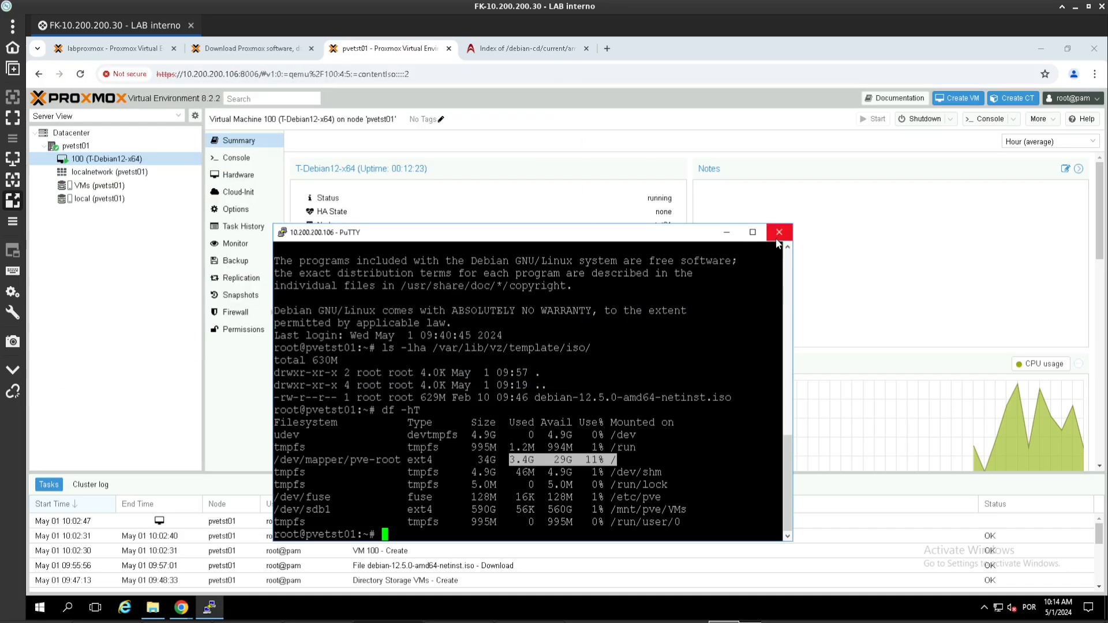
pyautogui.click(779, 231)
pyautogui.click(589, 368)
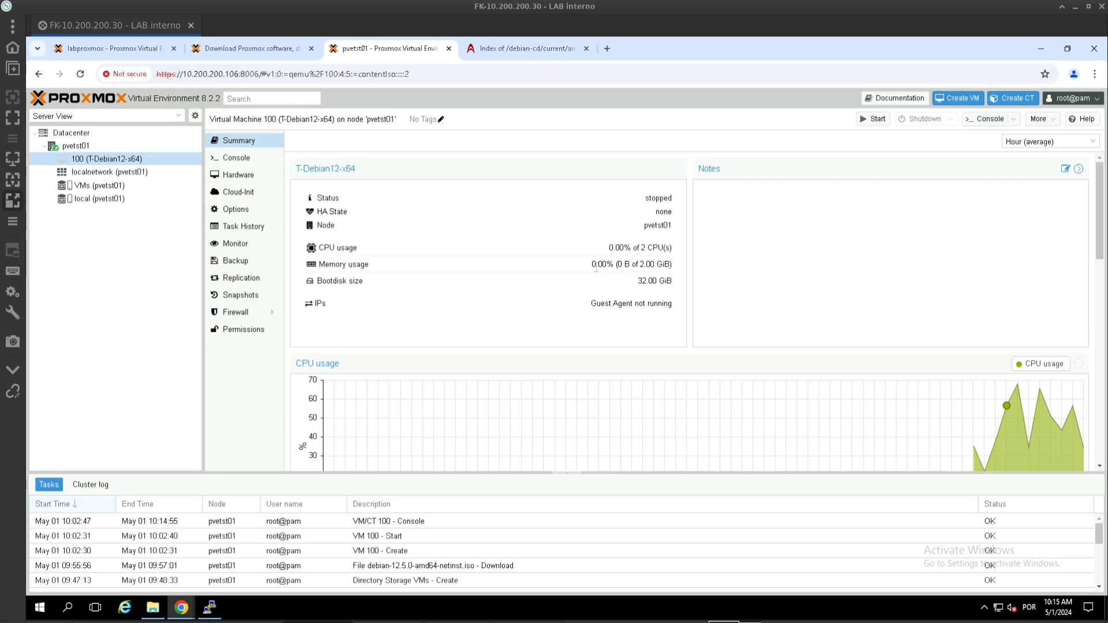
# Step: Convert VM 100 to a template and check that the conversion task finished OK
pyautogui.rightClick(107, 160)
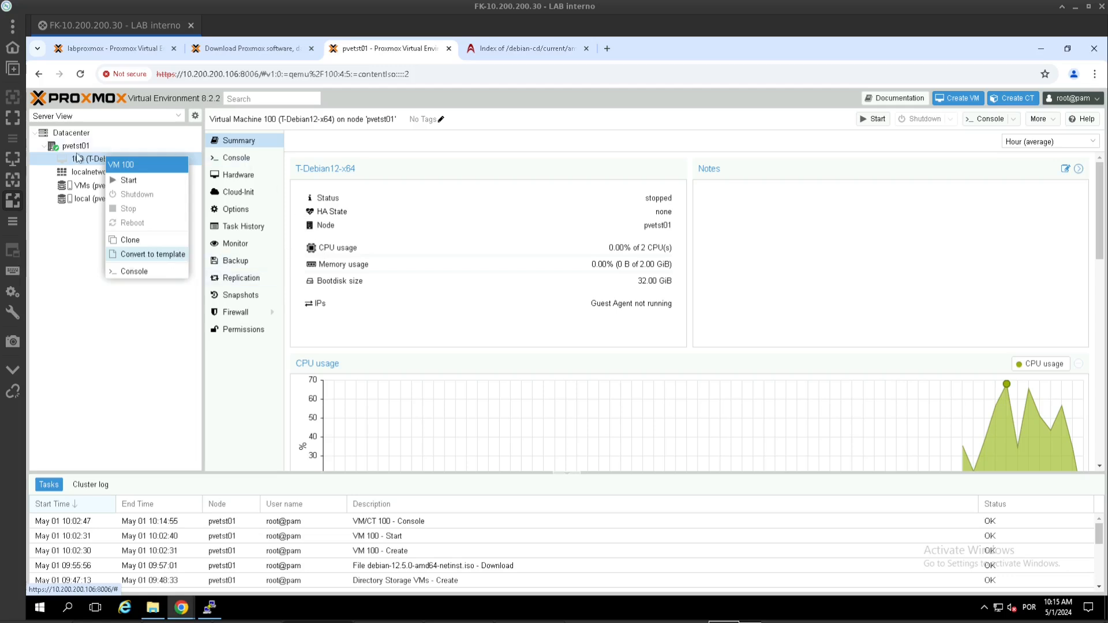
pyautogui.click(127, 255)
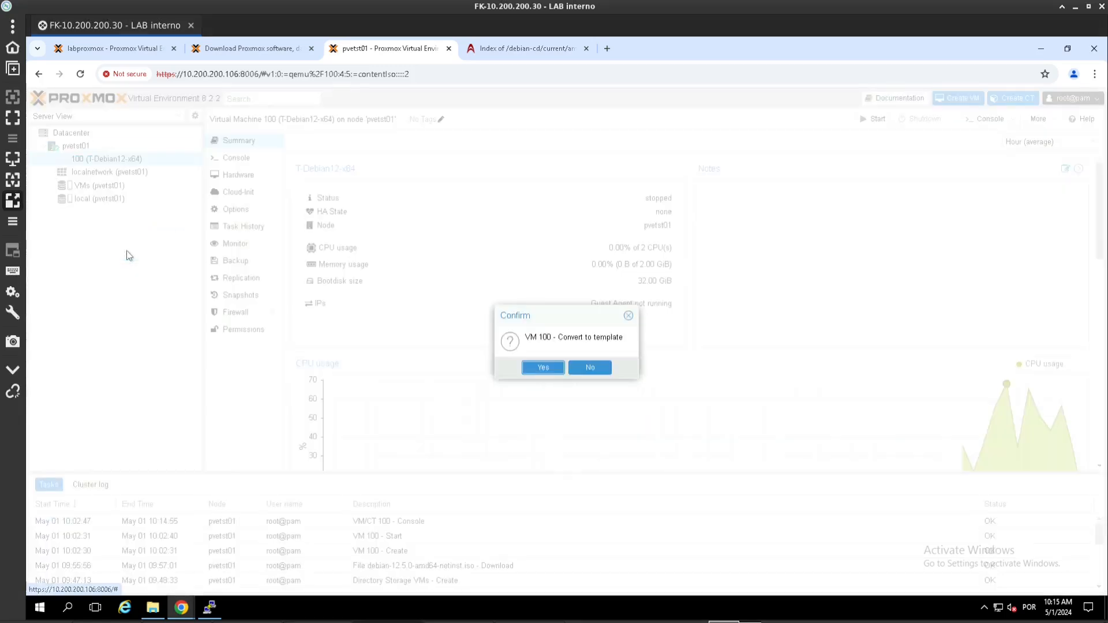
pyautogui.click(542, 370)
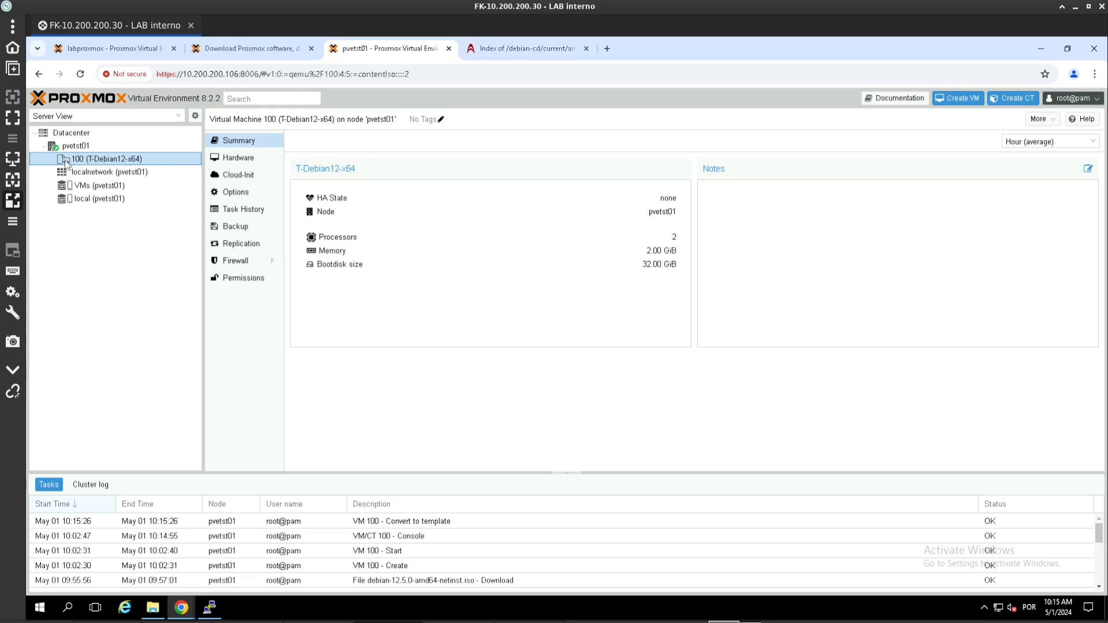
pyautogui.doubleClick(168, 521)
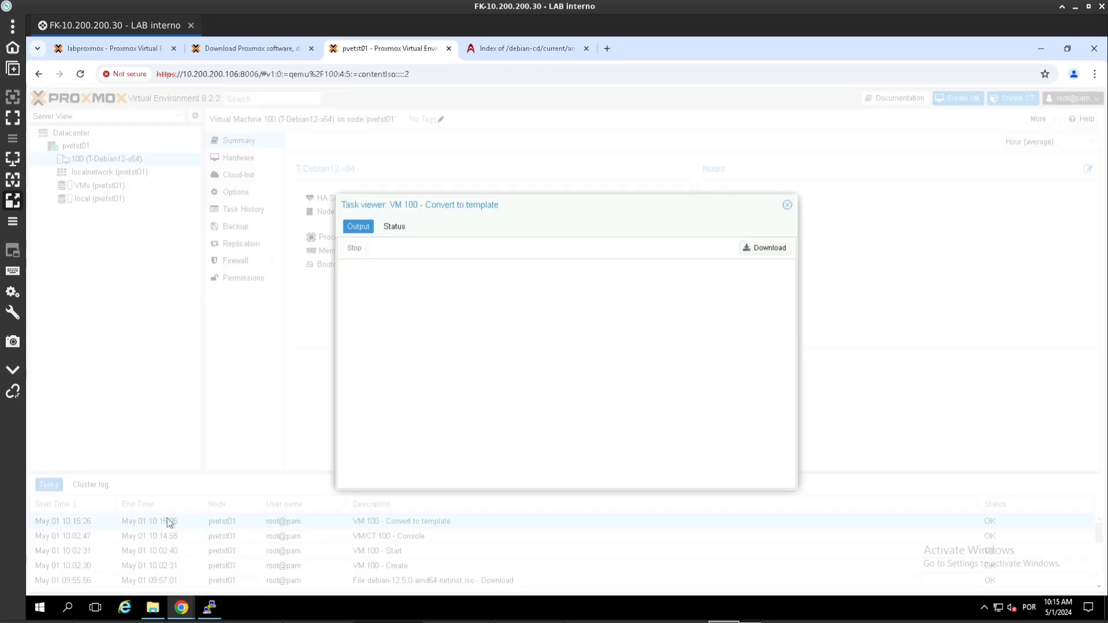
pyautogui.click(787, 205)
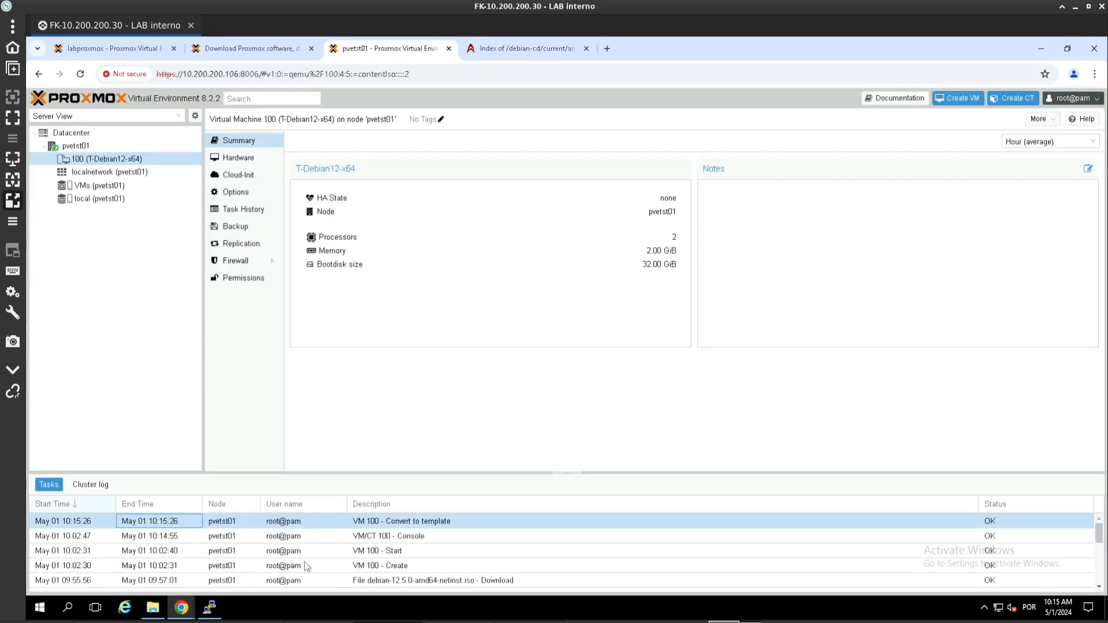
# Step: Full-clone template 100 into VM 101 named 'VM-Debian12-01' and follow the clone task to completion
pyautogui.rightClick(88, 160)
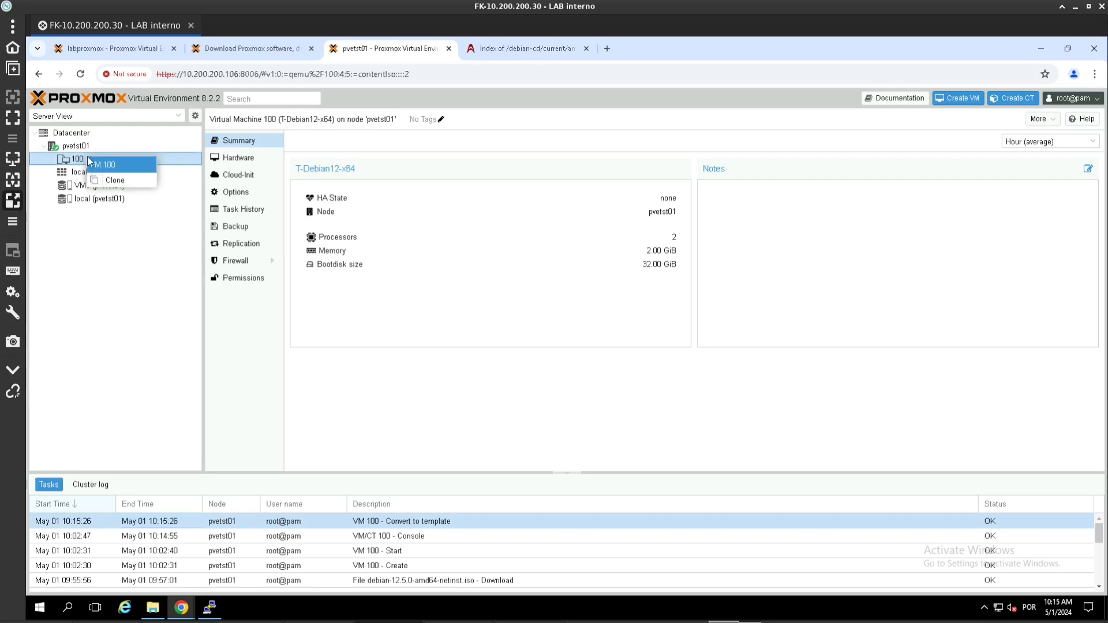
pyautogui.click(115, 180)
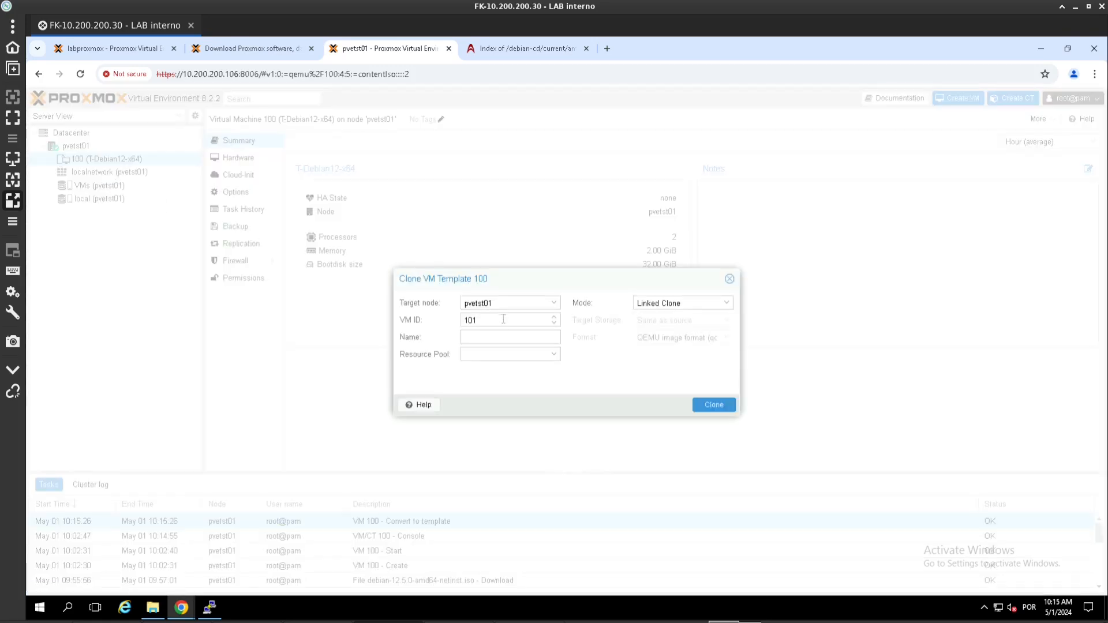
pyautogui.click(498, 341)
pyautogui.write('VM-Debian12-')
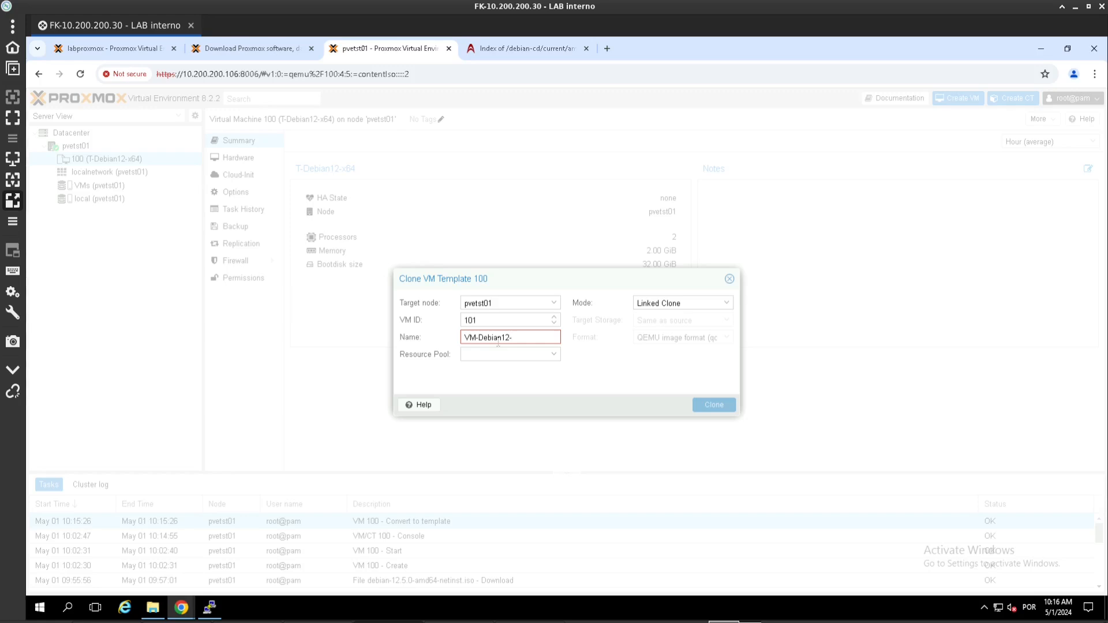
pyautogui.write('01')
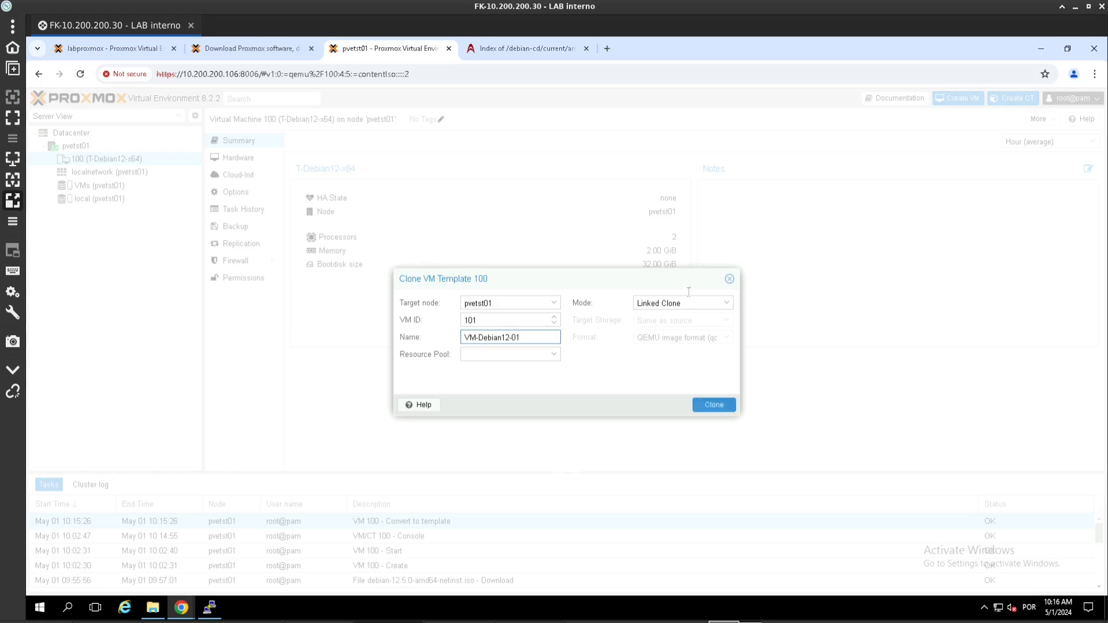
pyautogui.click(685, 300)
pyautogui.click(684, 299)
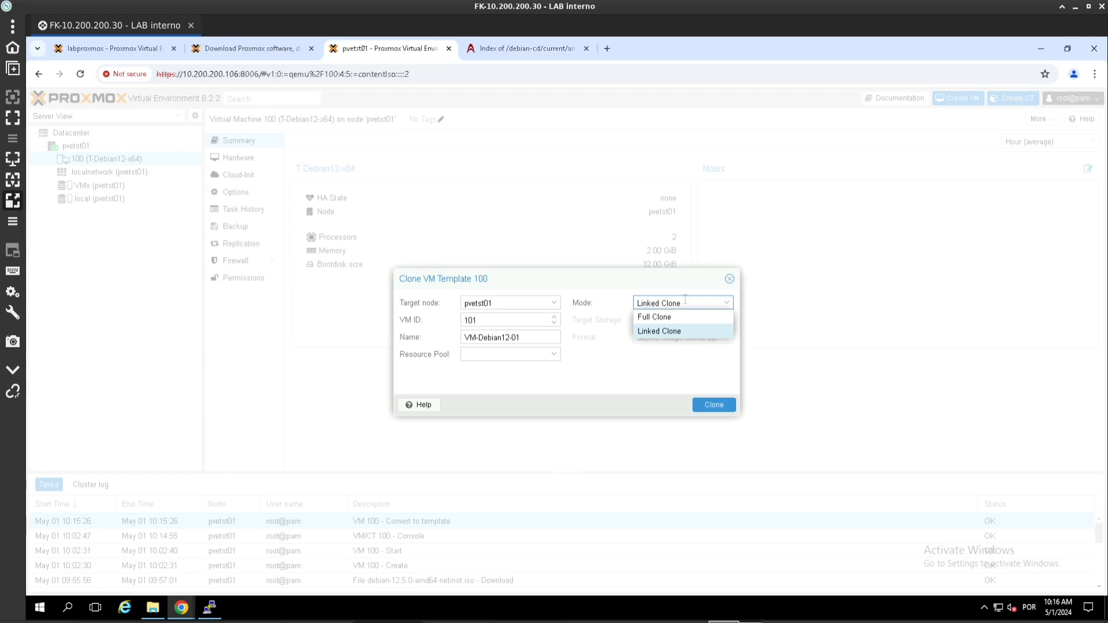
pyautogui.click(652, 319)
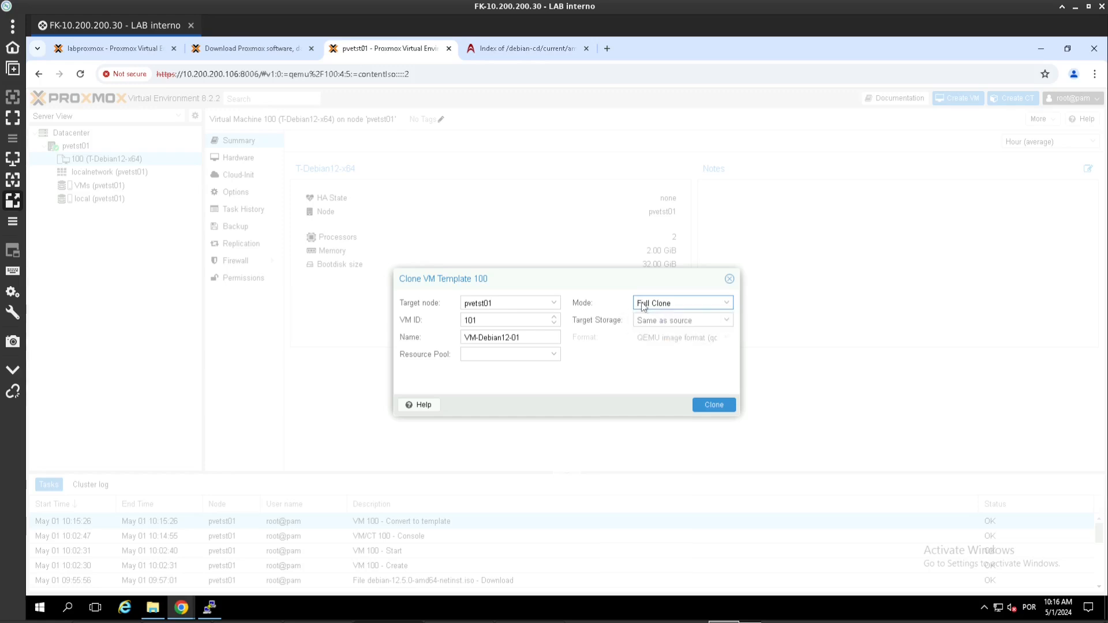
pyautogui.click(720, 407)
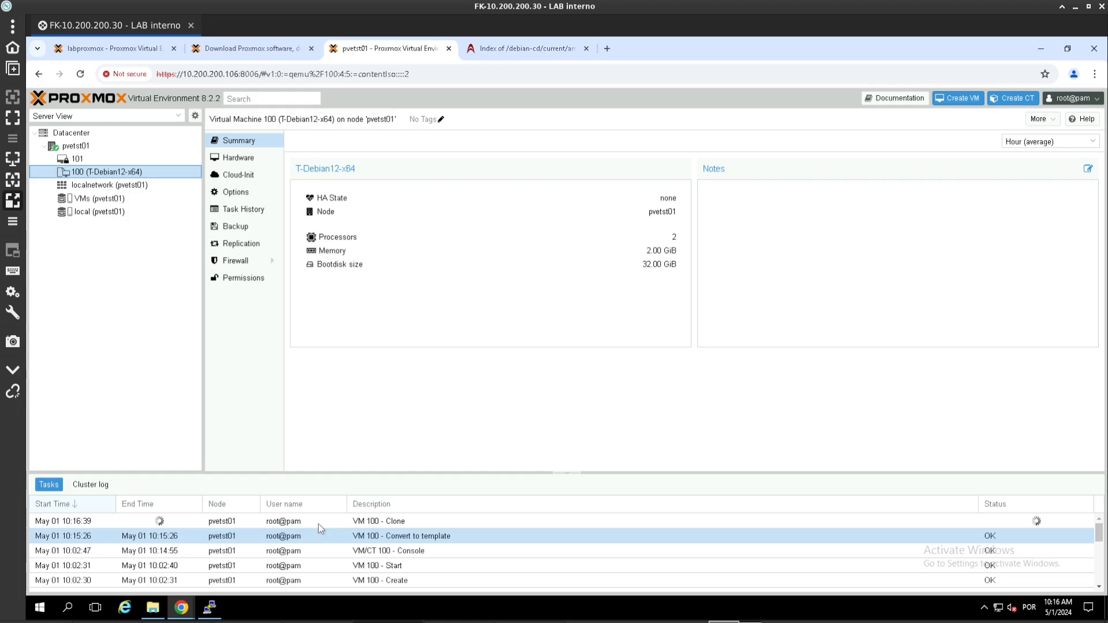
pyautogui.doubleClick(317, 524)
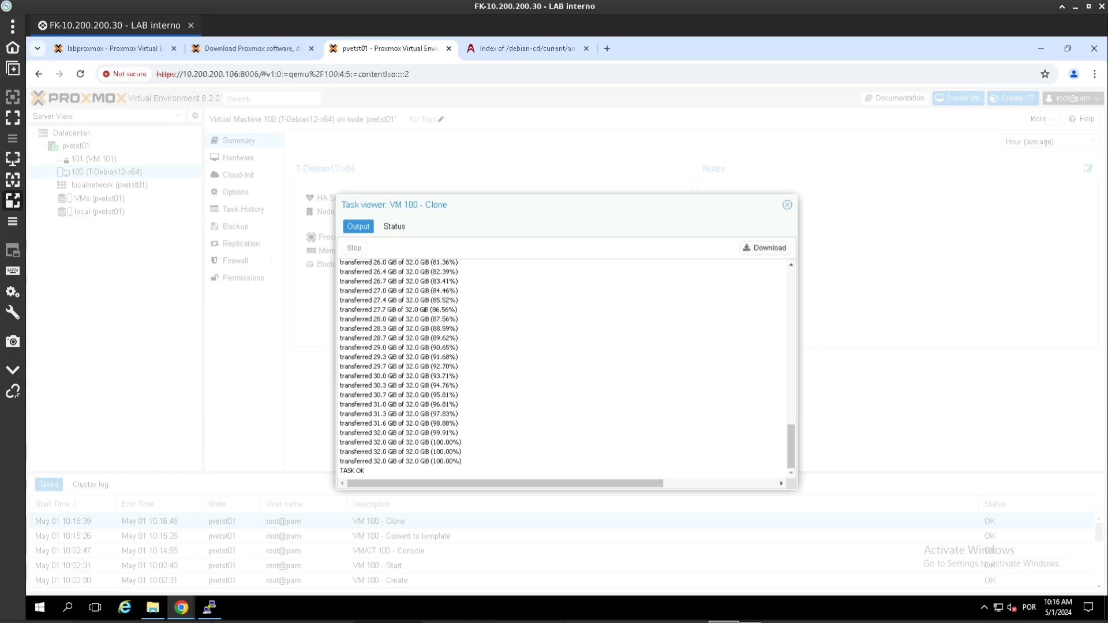
# Step: Start VM 101 and open its console window, moved to the right
pyautogui.click(787, 207)
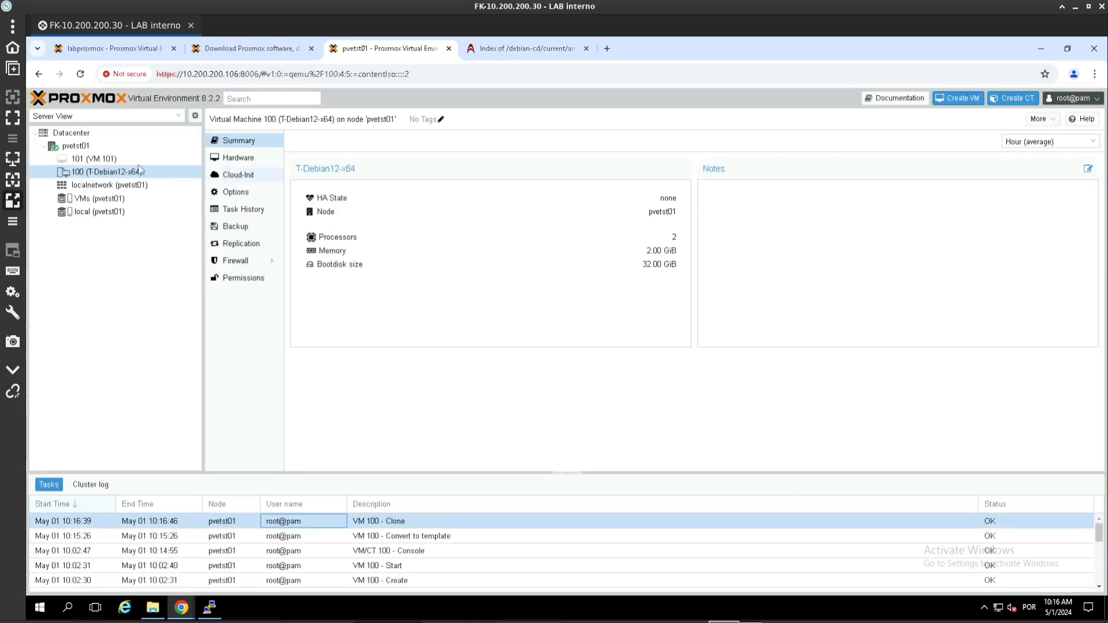
pyautogui.click(108, 161)
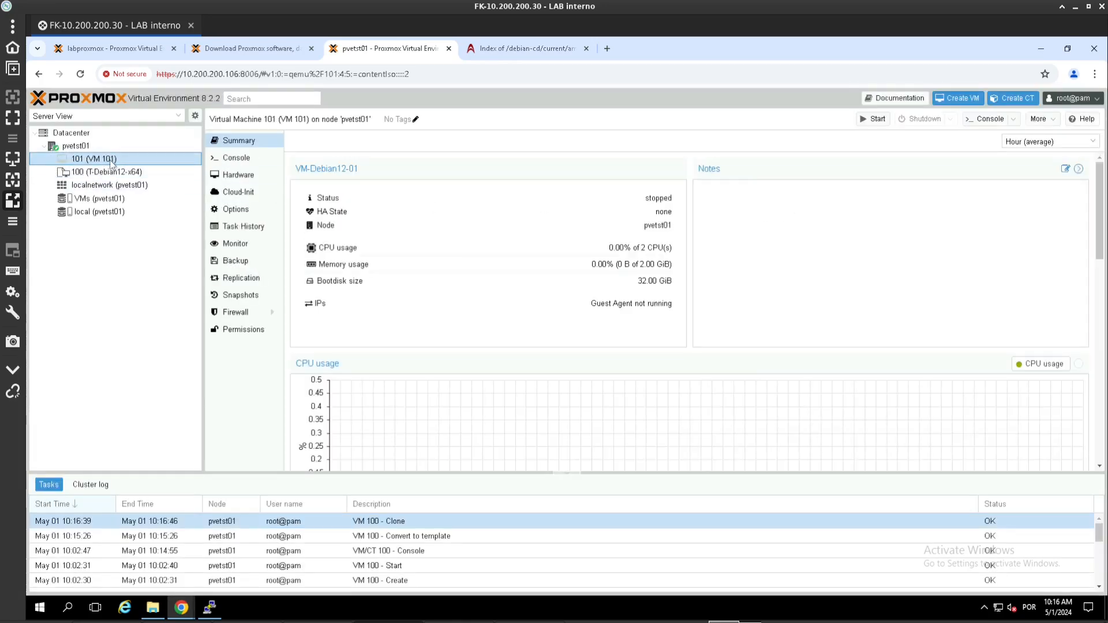
pyautogui.rightClick(109, 161)
pyautogui.click(137, 184)
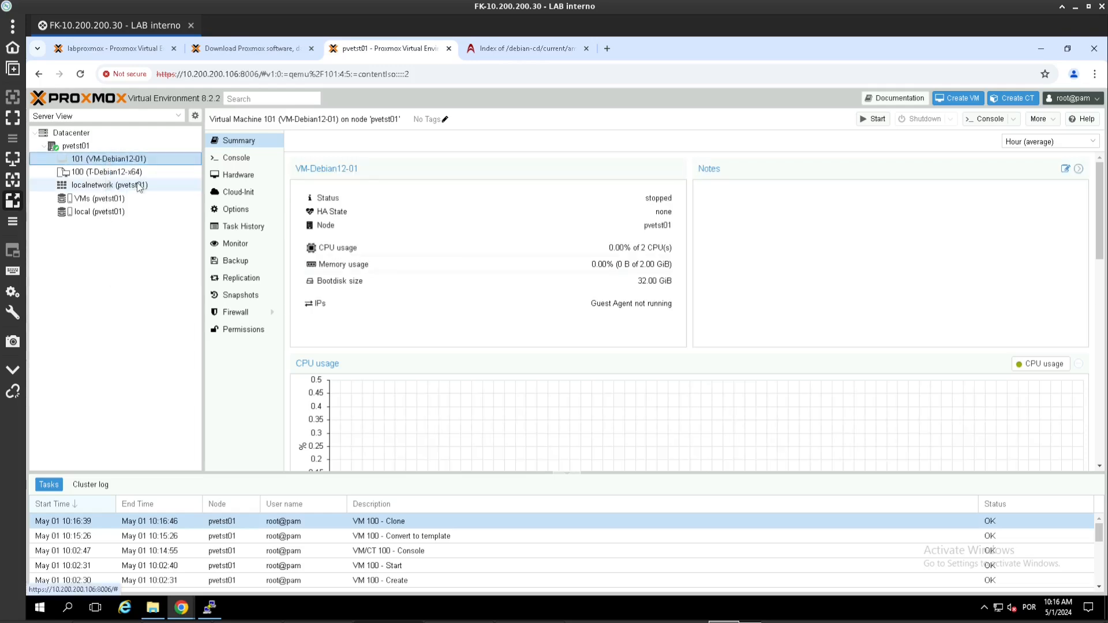
pyautogui.rightClick(105, 164)
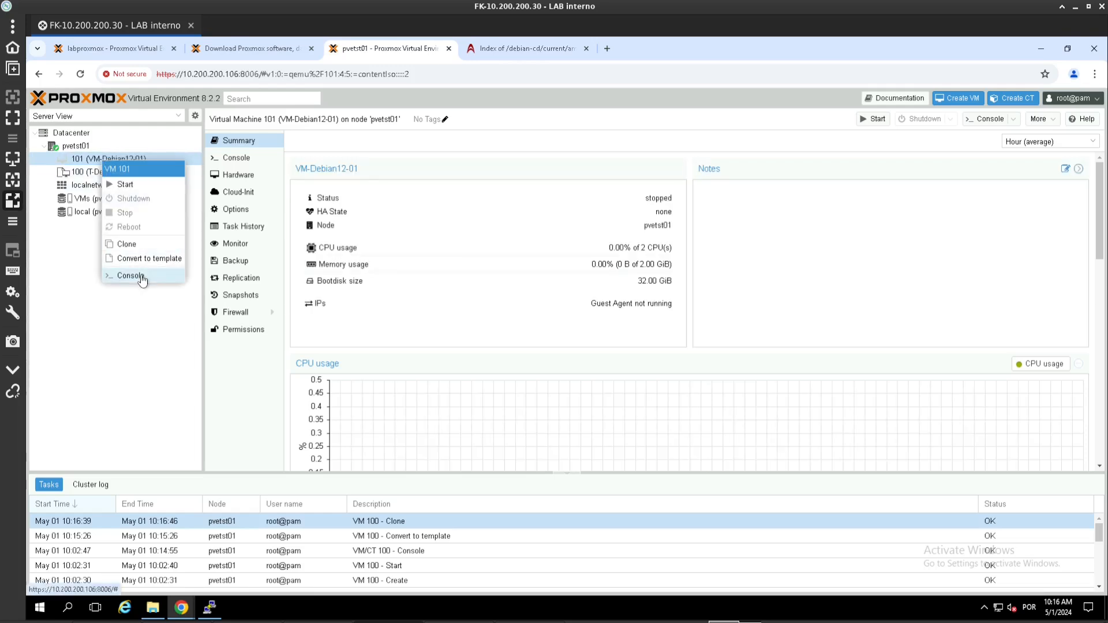
pyautogui.click(892, 212)
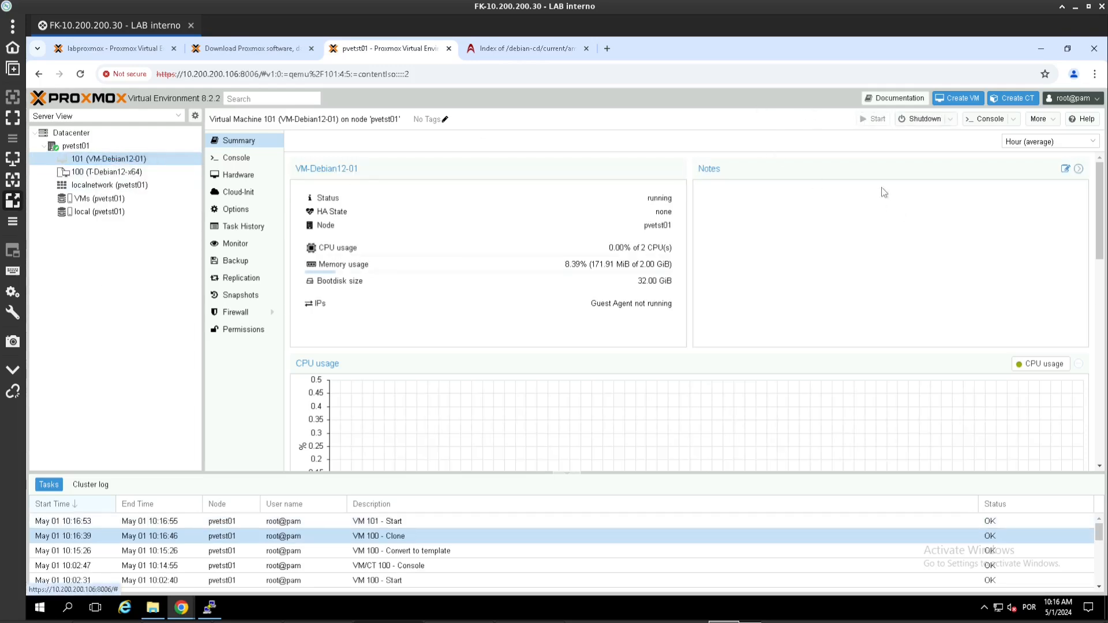
pyautogui.click(989, 120)
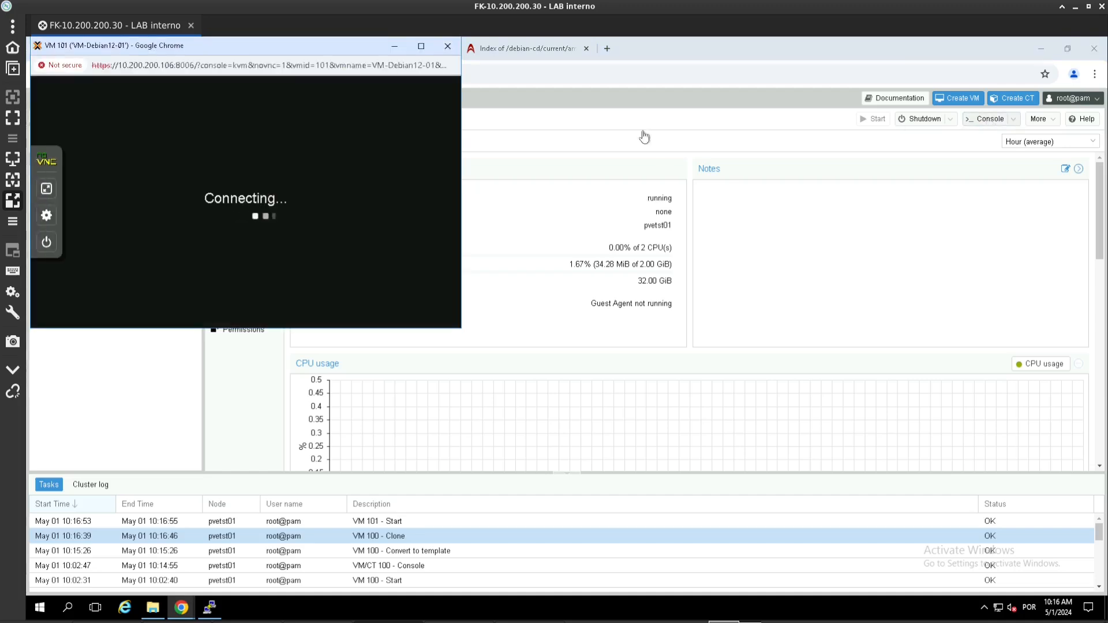
pyautogui.moveTo(701, 170); pyautogui.dragTo(802, 186)
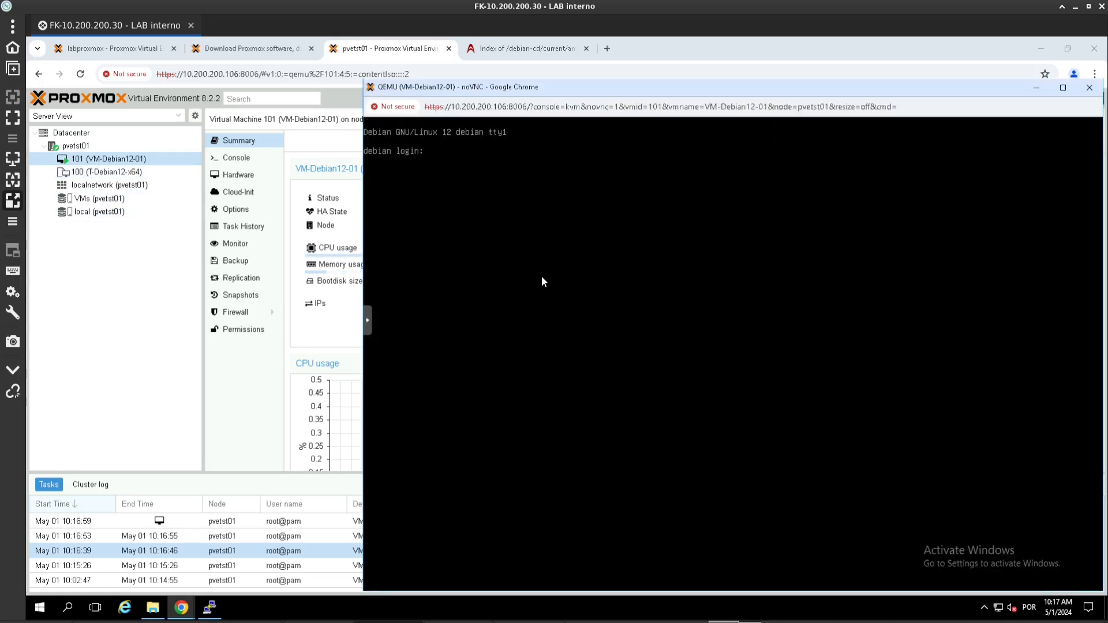
# Step: Log in as root and run 'df -h' and 'ip a s' to check disk usage and network address
pyautogui.write('root')
pyautogui.press('Return')
pyautogui.press('Return')
pyautogui.write('df')
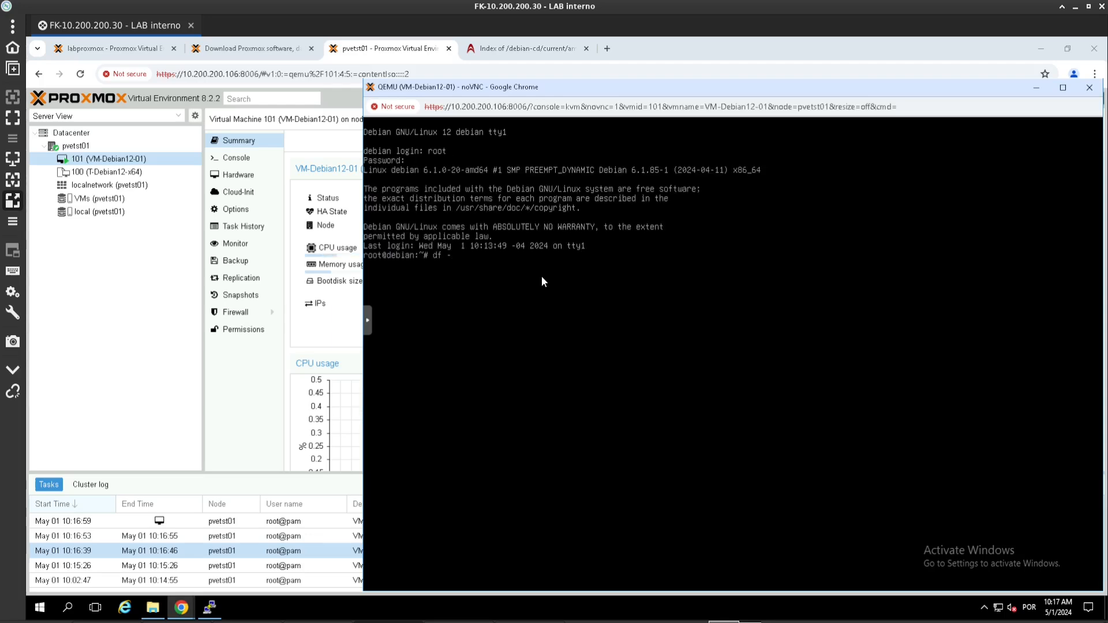
pyautogui.write(' -h')
pyautogui.press('Return')
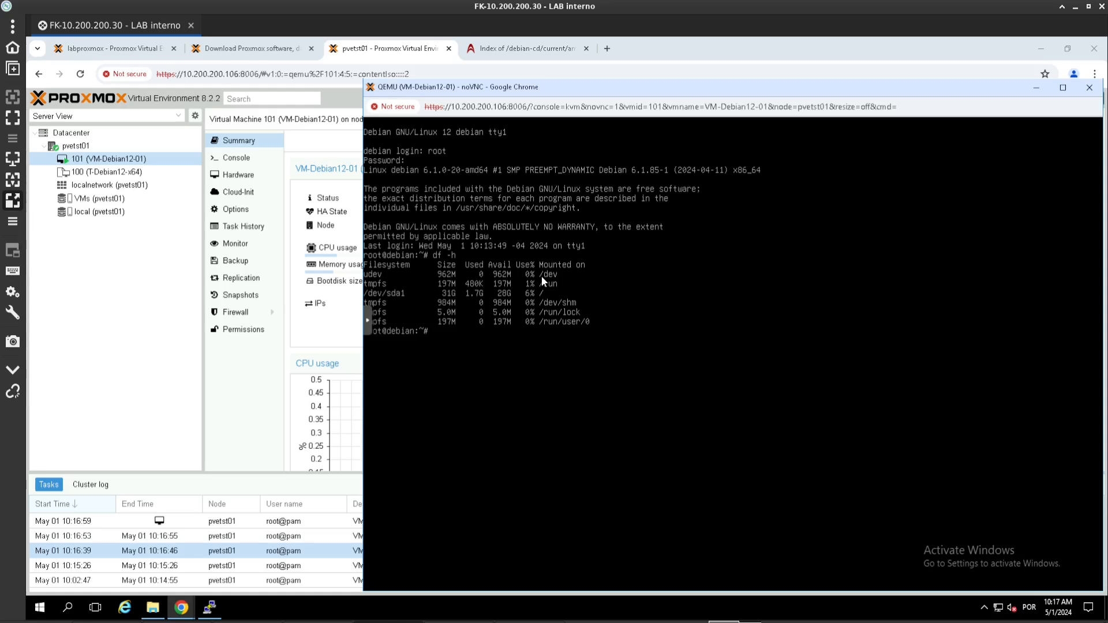
pyautogui.write('ip a s')
pyautogui.press('Return')
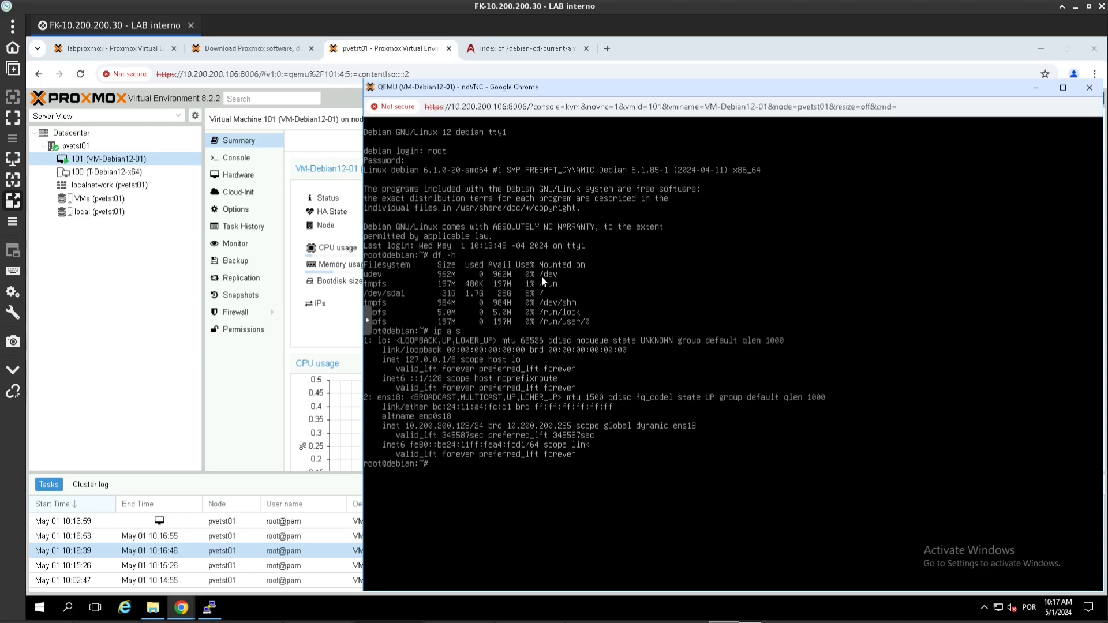